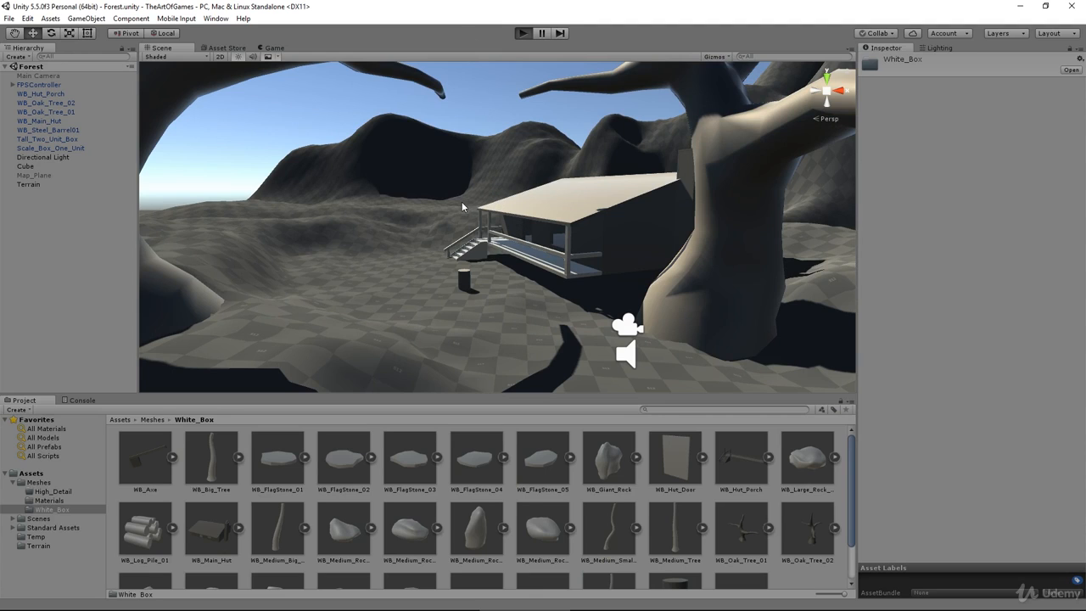
Step: Play-test the forest scene by walking around the hut, its porch steps and the barrel, and end the test
key("ctrl+p")
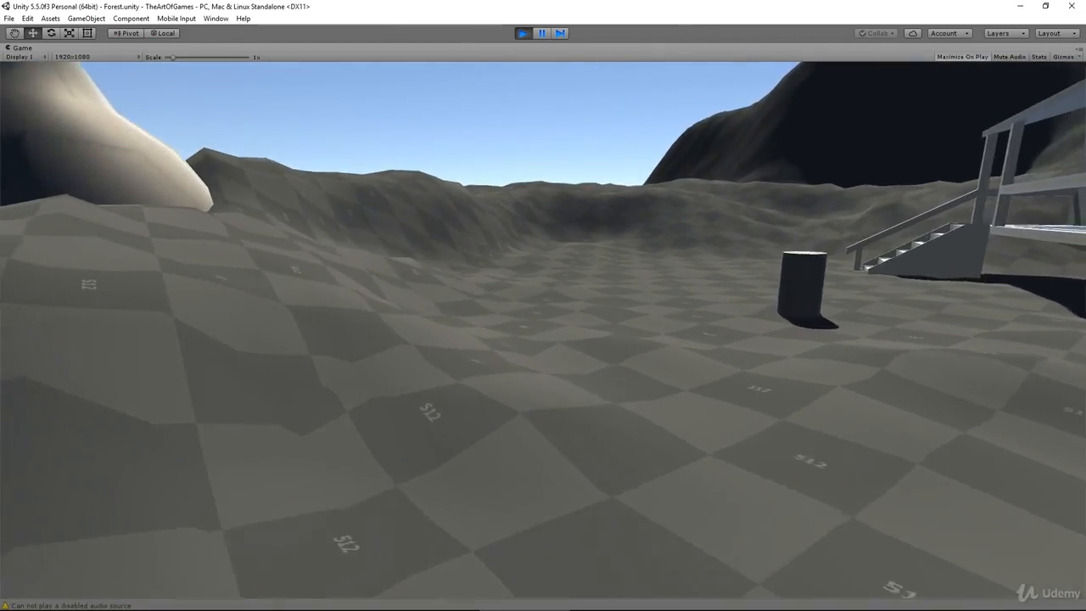
key("w")
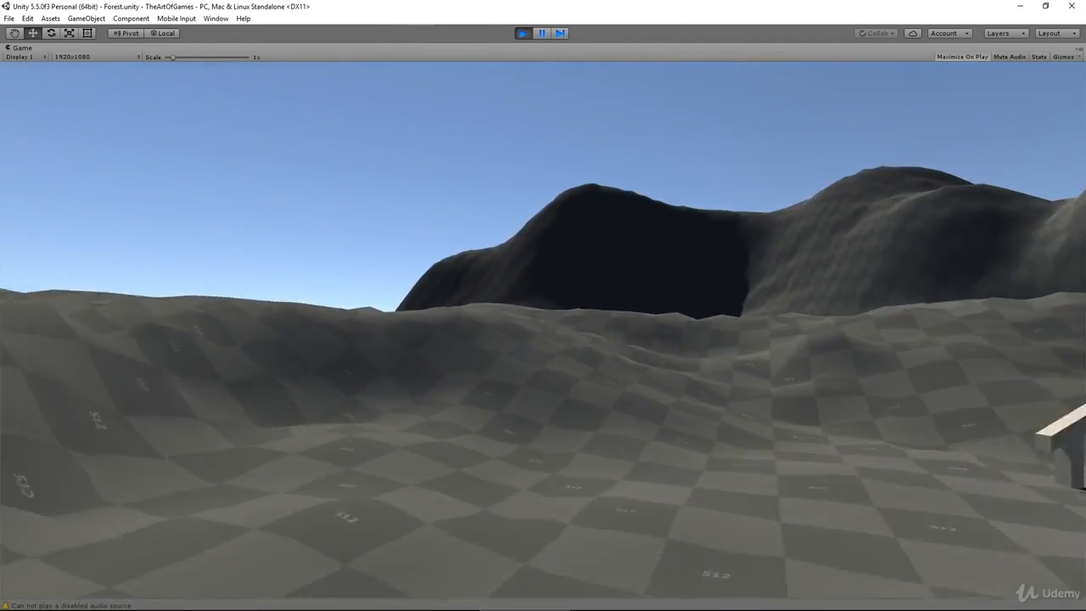
key("w")
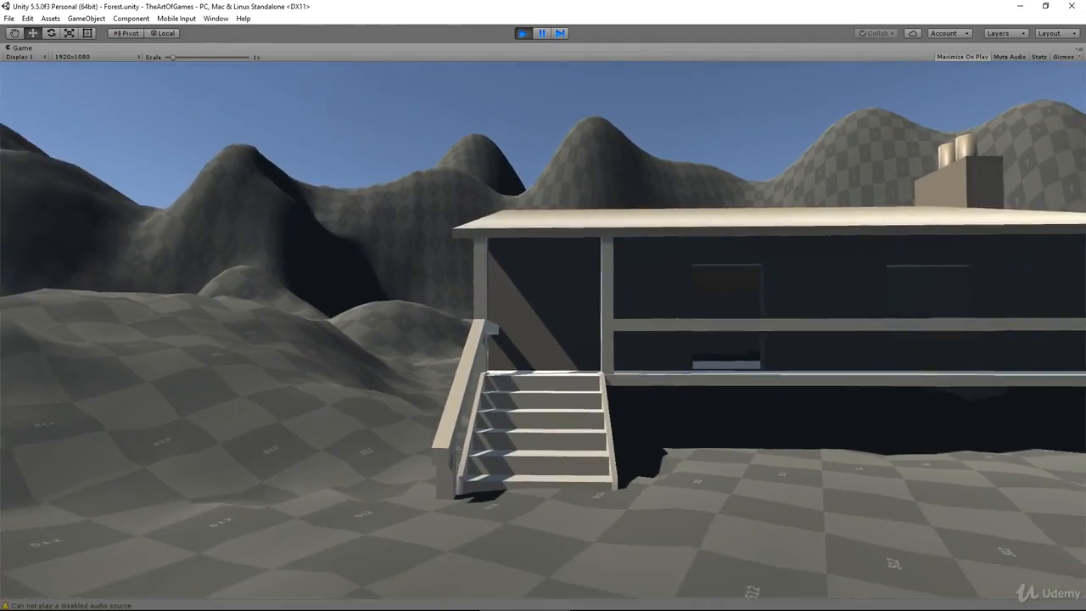
key("w")
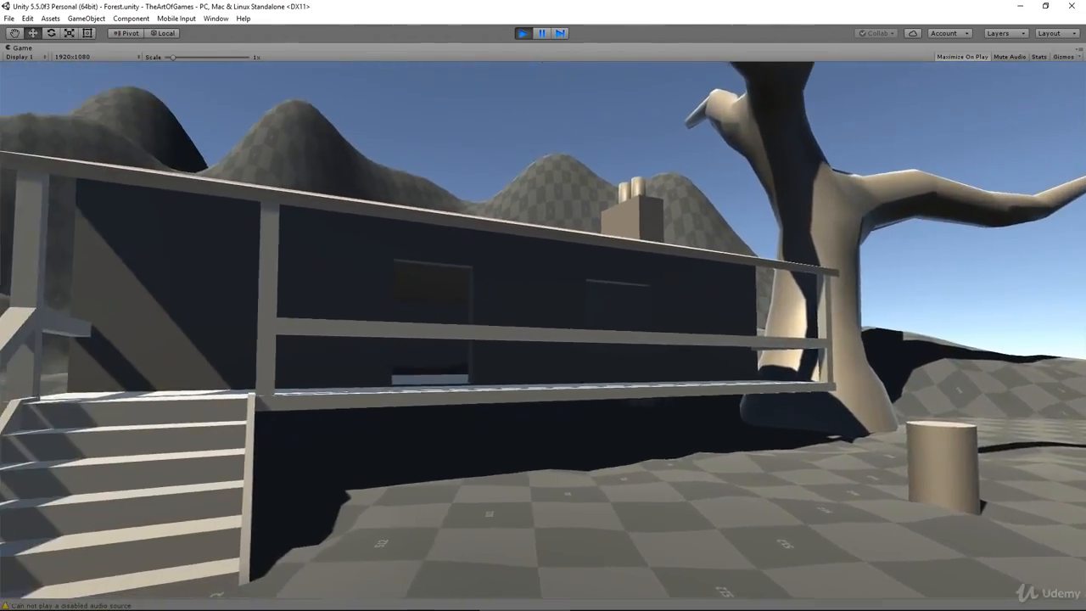
key("Escape")
left_click(524, 31)
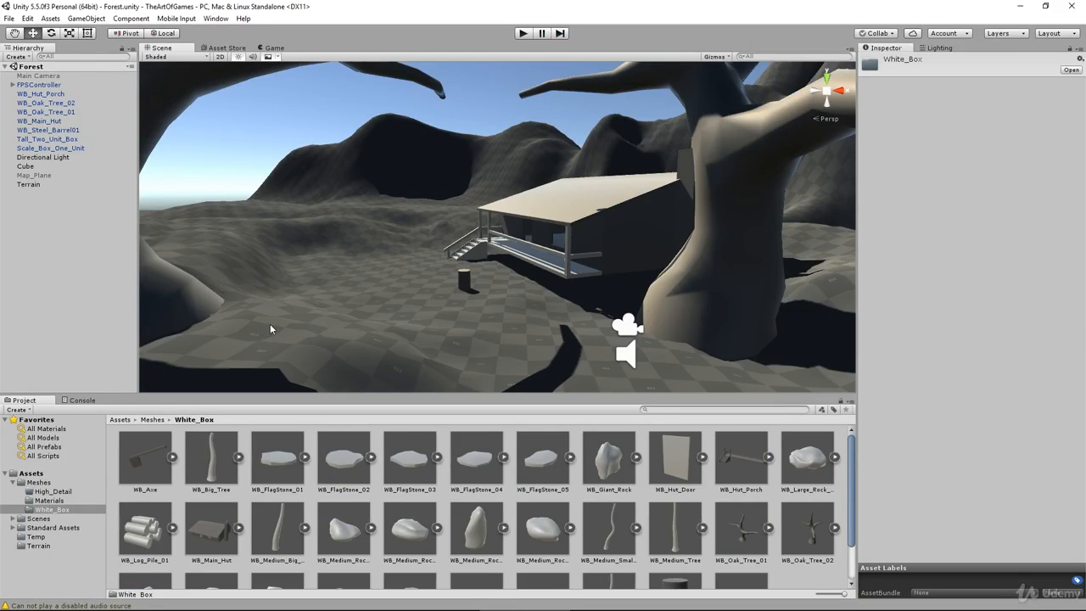
Step: Select the Terrain and activate the Raise / Lower Terrain tool with a brush size of 4
middle_click_drag(478, 359, 519, 329)
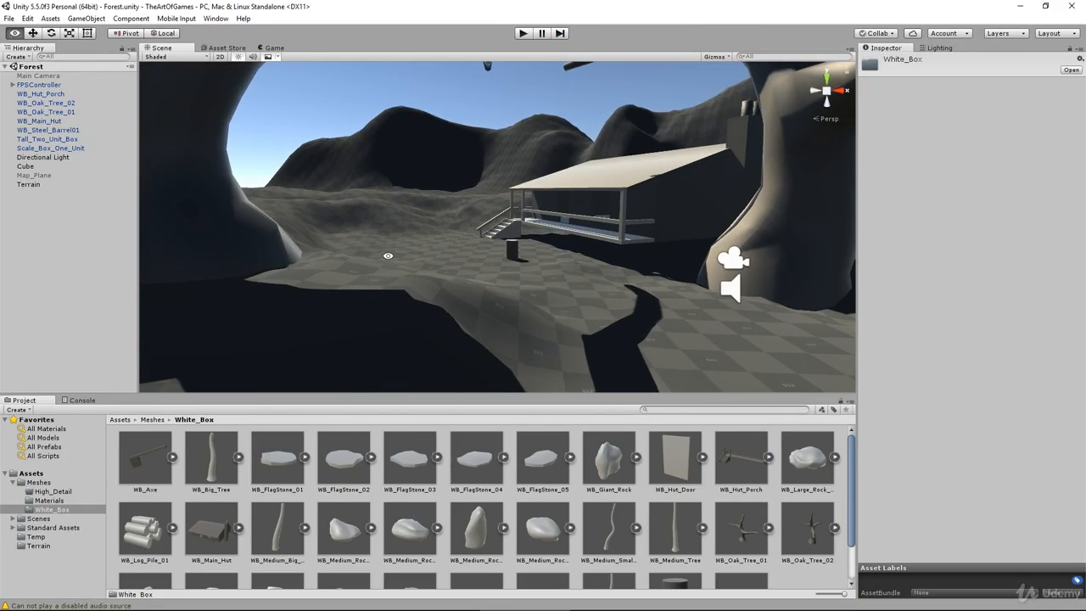
right_click_drag(388, 255, 560, 259)
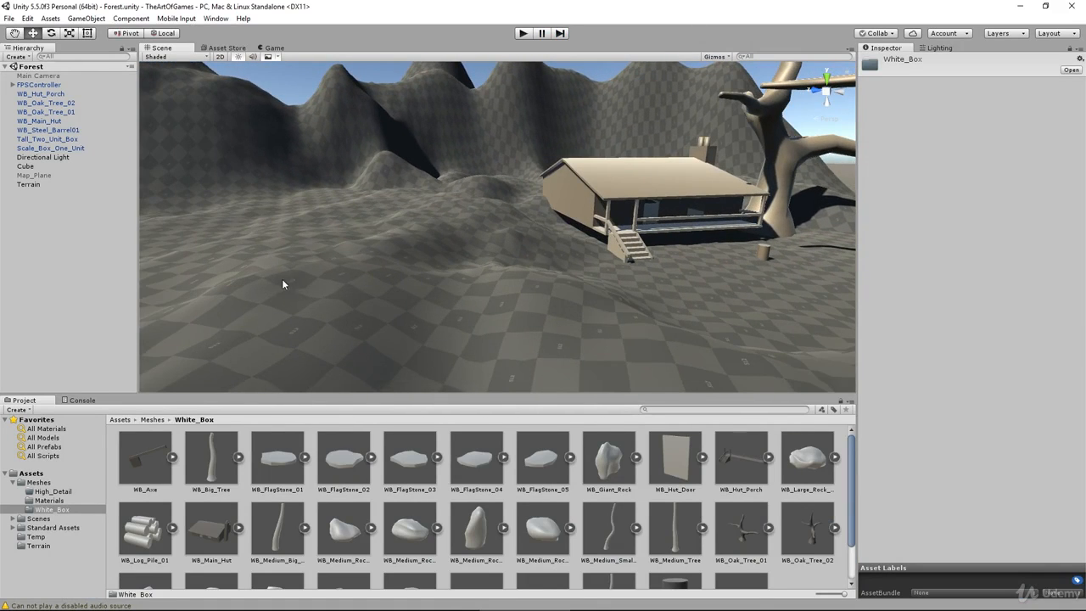
right_click_drag(458, 284, 525, 278)
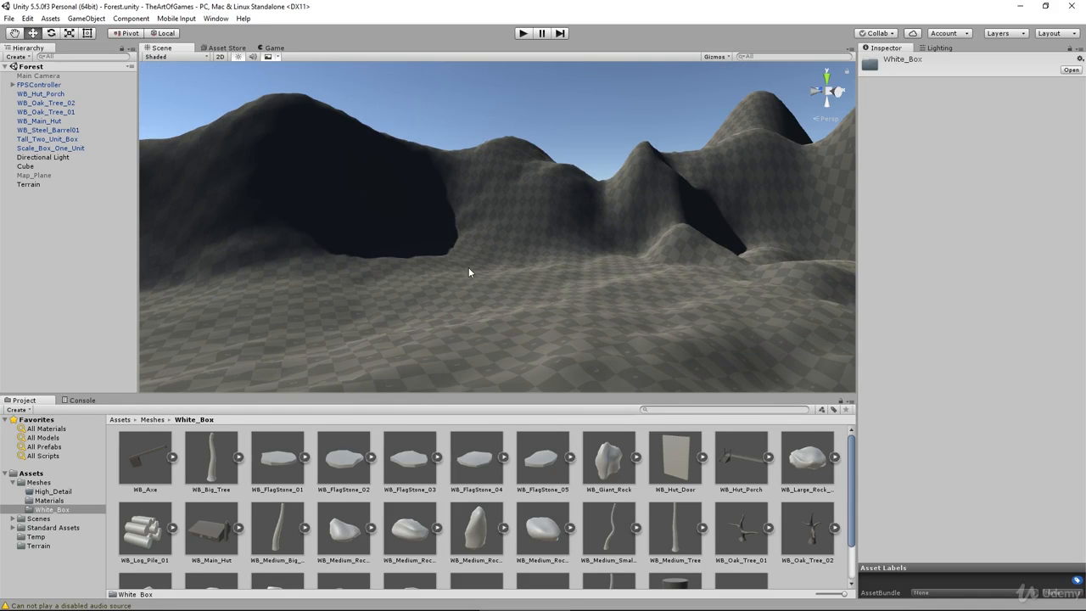
right_click_drag(460, 272, 308, 269)
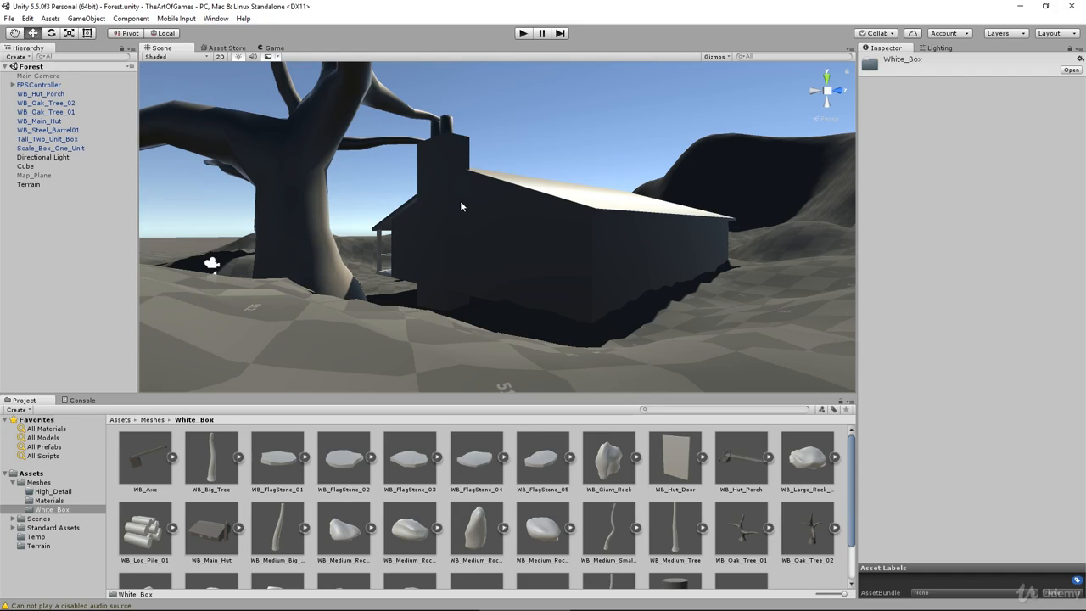
middle_click_drag(477, 181, 430, 329)
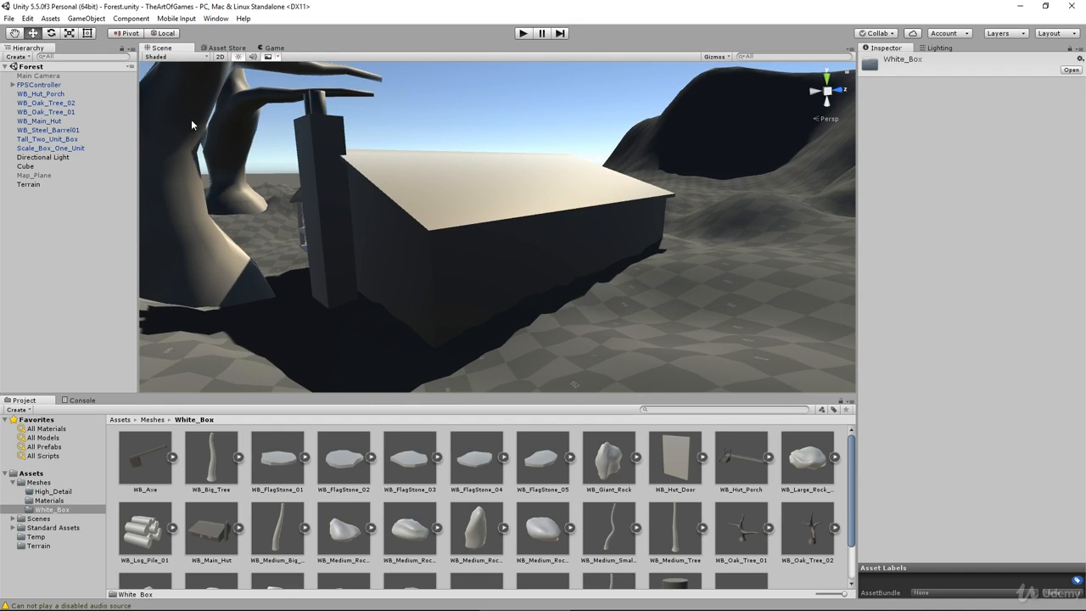
left_click(30, 184)
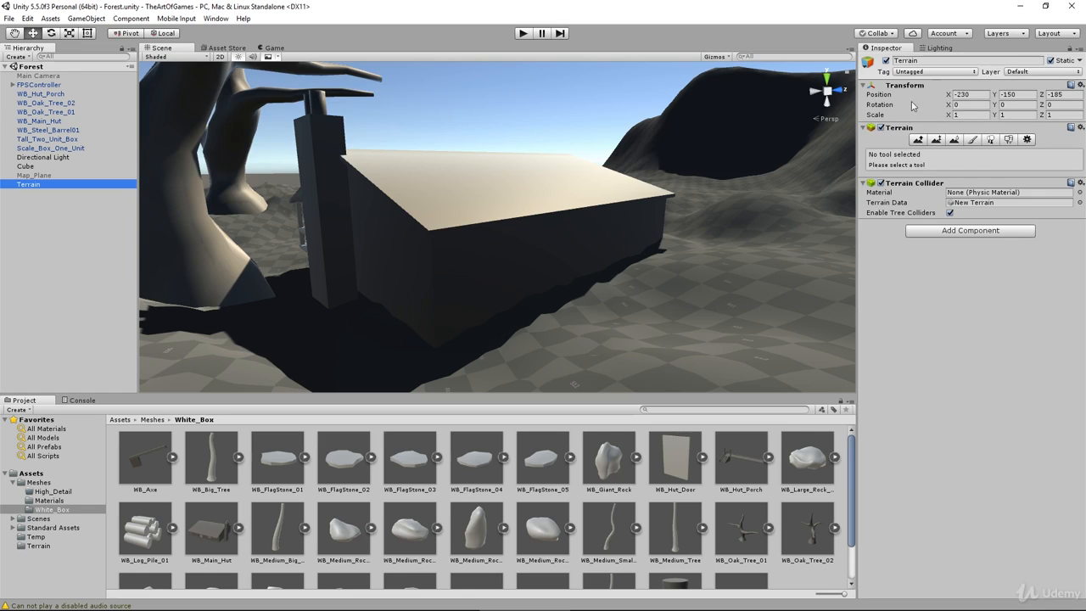
left_click(916, 140)
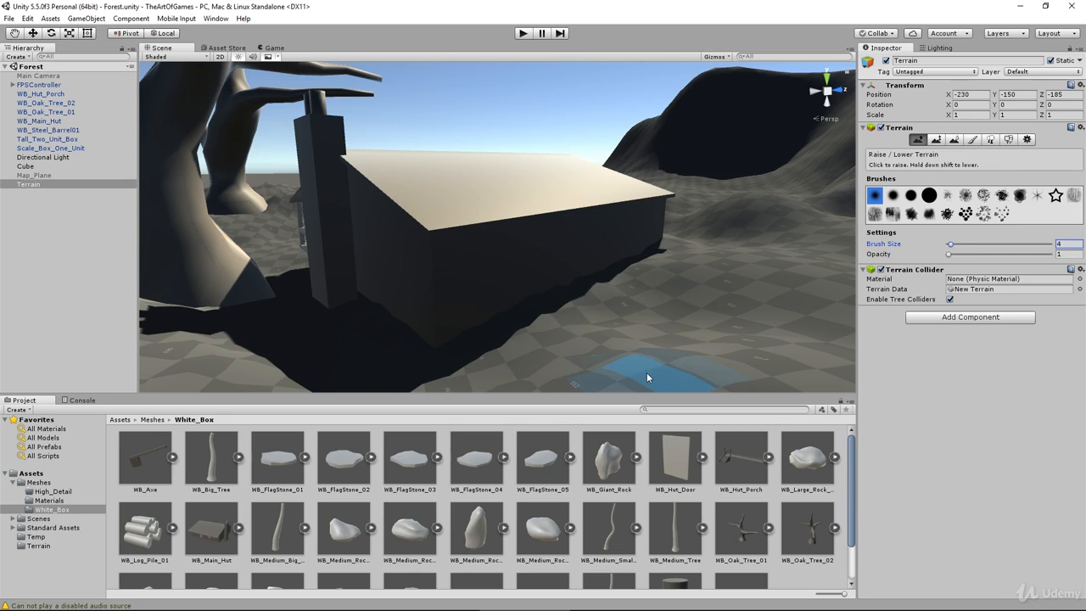
Step: Lower the terrain around the base of the hut's end wall and back corner where the ground meets the building
left_click(570, 290)
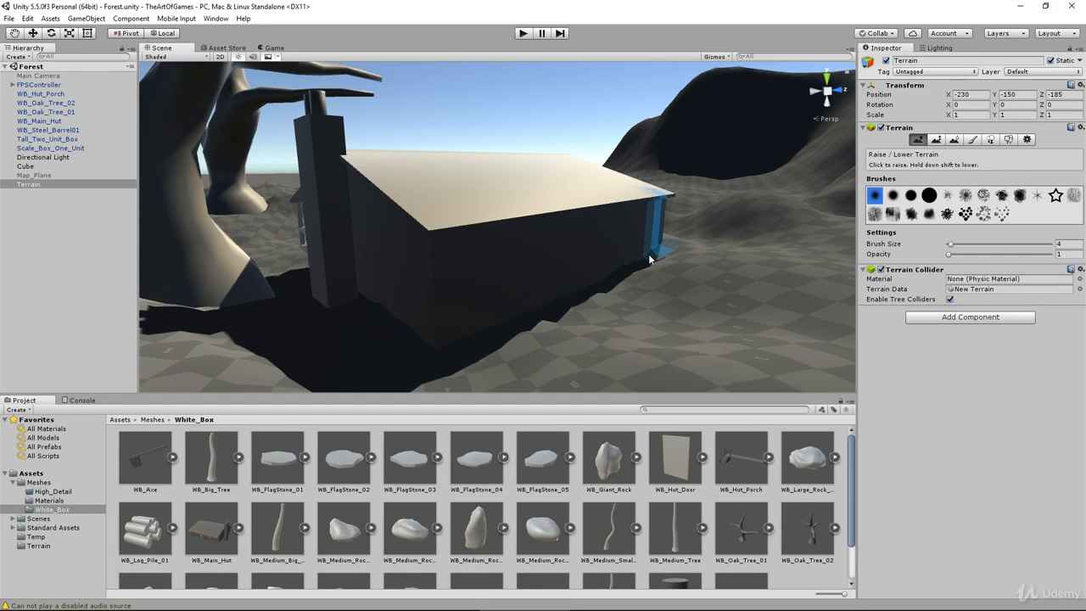
left_click_drag(650, 308, 259, 364, "alt")
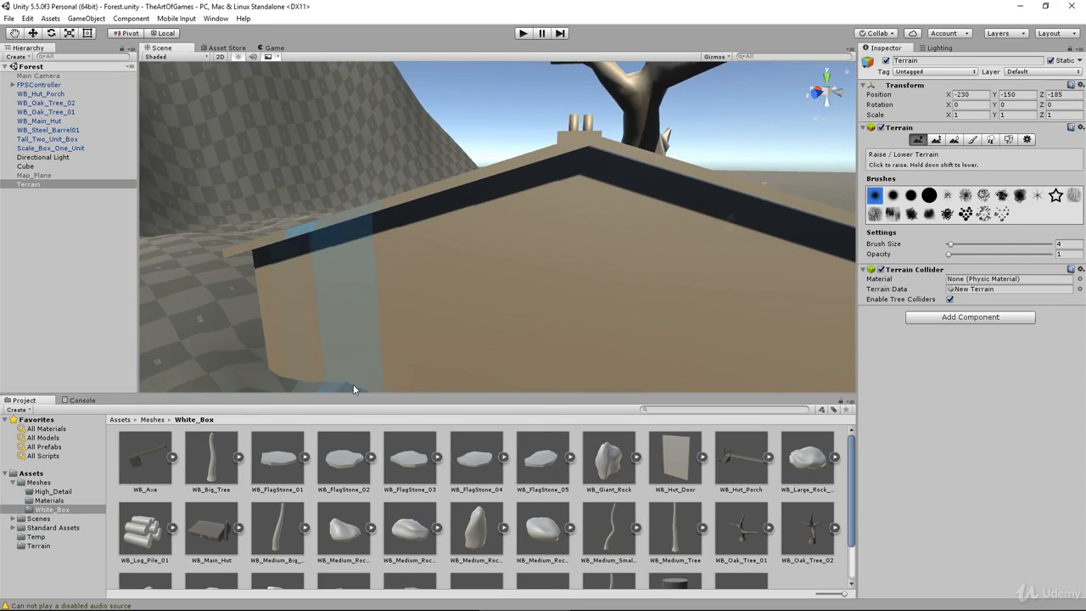
middle_click_drag(353, 330, 361, 280)
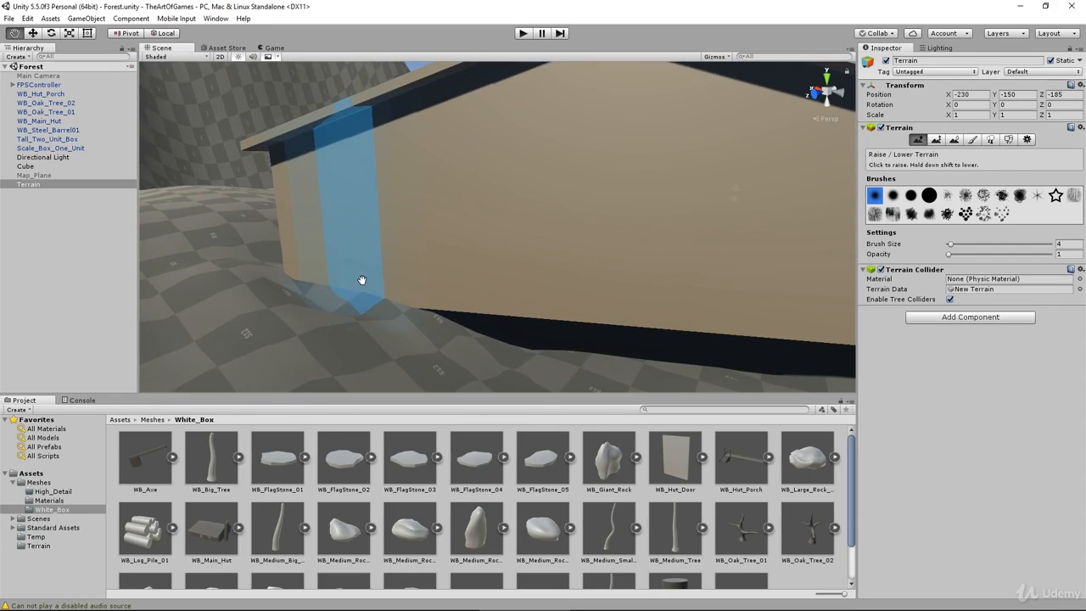
left_click(285, 276, "shift")
left_click_drag(608, 301, 584, 250, "alt")
scroll(545, 261, "up", 4)
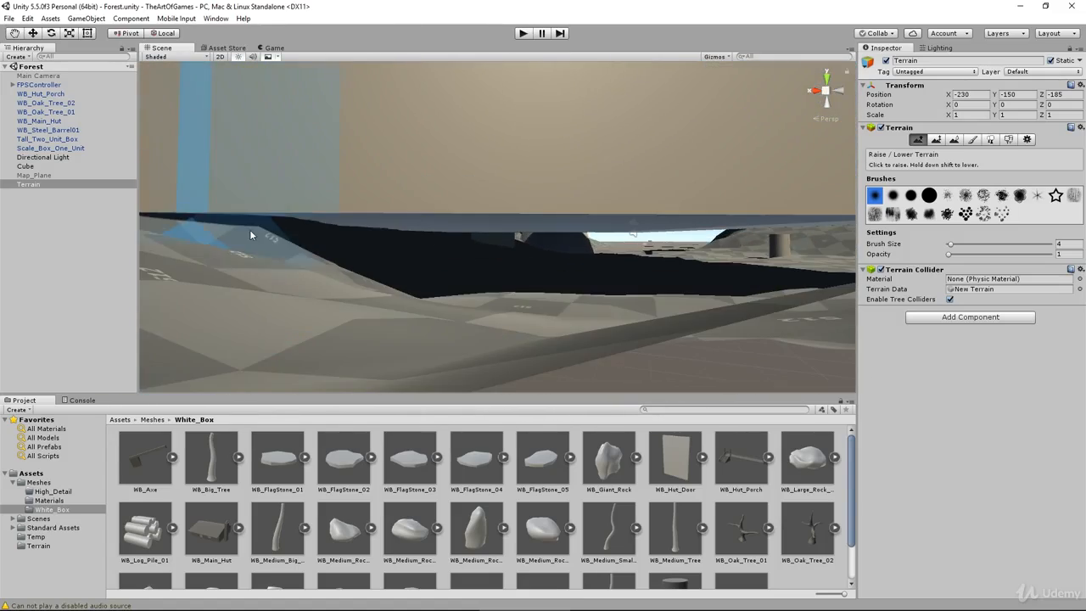
mouse_move(251, 235)
left_mouse_down("shift")
mouse_move(407, 226)
mouse_move(294, 249)
mouse_move(461, 221)
mouse_move(296, 235)
mouse_move(341, 236)
left_mouse_up("shift")
middle_click_drag(327, 236, 484, 256)
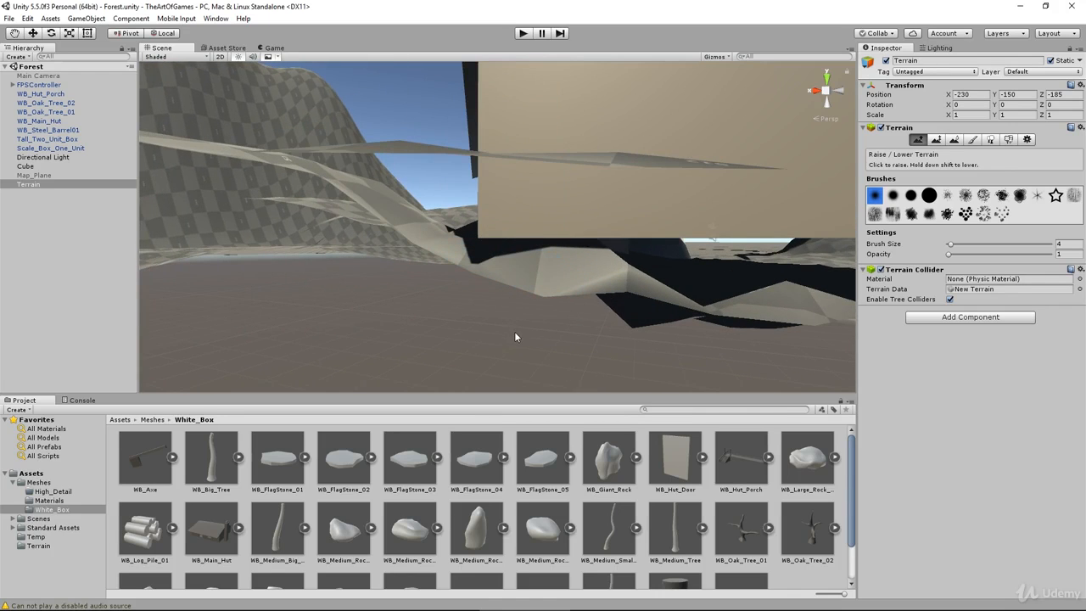
right_click_drag(514, 331, 492, 313)
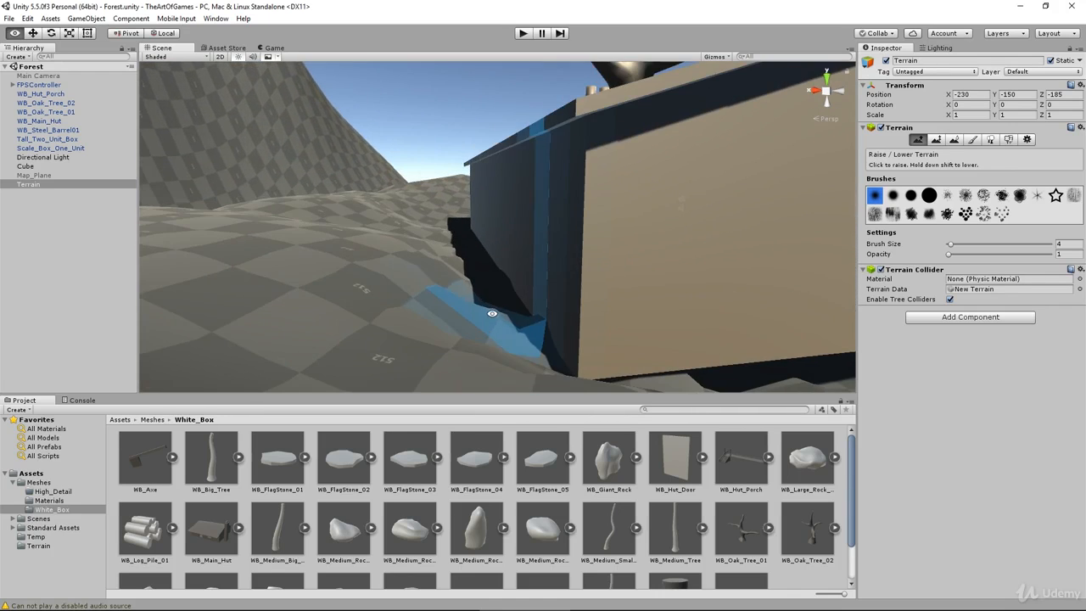
left_click(539, 320, "shift")
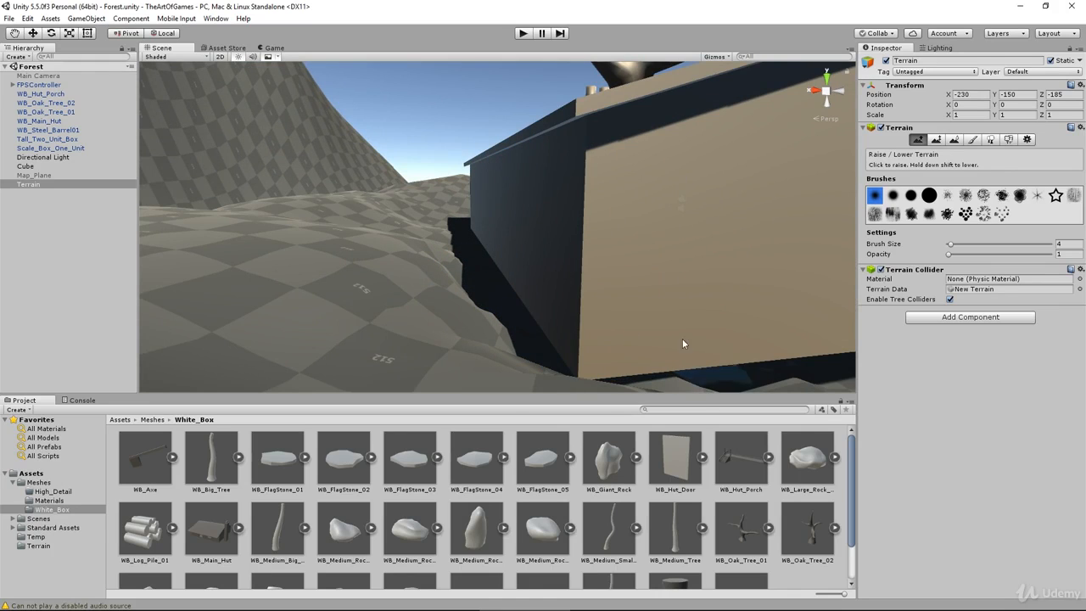
right_click_drag(782, 315, 533, 235)
mouse_move(532, 240)
left_mouse_down()
mouse_move(518, 238)
mouse_move(562, 238)
left_mouse_up()
mouse_move(563, 237)
right_mouse_down()
mouse_move(516, 274)
mouse_move(310, 335)
mouse_move(260, 234)
mouse_move(286, 213)
mouse_move(296, 296)
mouse_move(58, 308)
mouse_move(290, 300)
mouse_move(405, 279)
mouse_move(471, 314)
mouse_move(384, 333)
mouse_move(280, 332)
mouse_move(497, 322)
mouse_move(205, 249)
mouse_move(356, 254)
mouse_move(517, 280)
mouse_move(571, 256)
right_mouse_up()
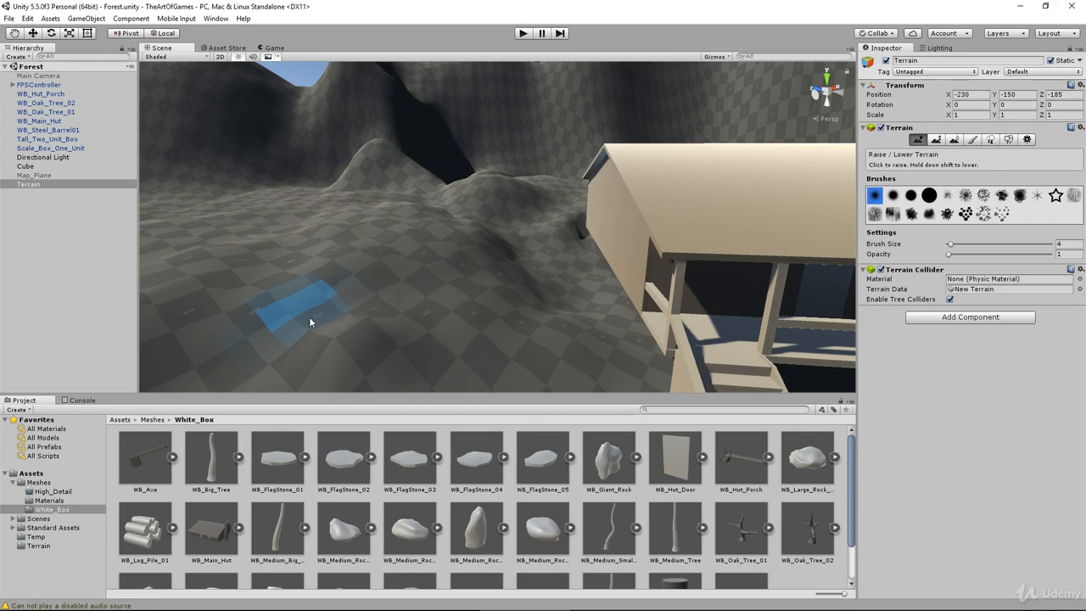
Step: Inspect the terrain mounds and mountain slopes beside and behind the hut from several angles
middle_click_drag(310, 318, 355, 335)
left_click_drag(381, 266, 471, 223, "alt")
middle_click_drag(472, 222, 486, 302)
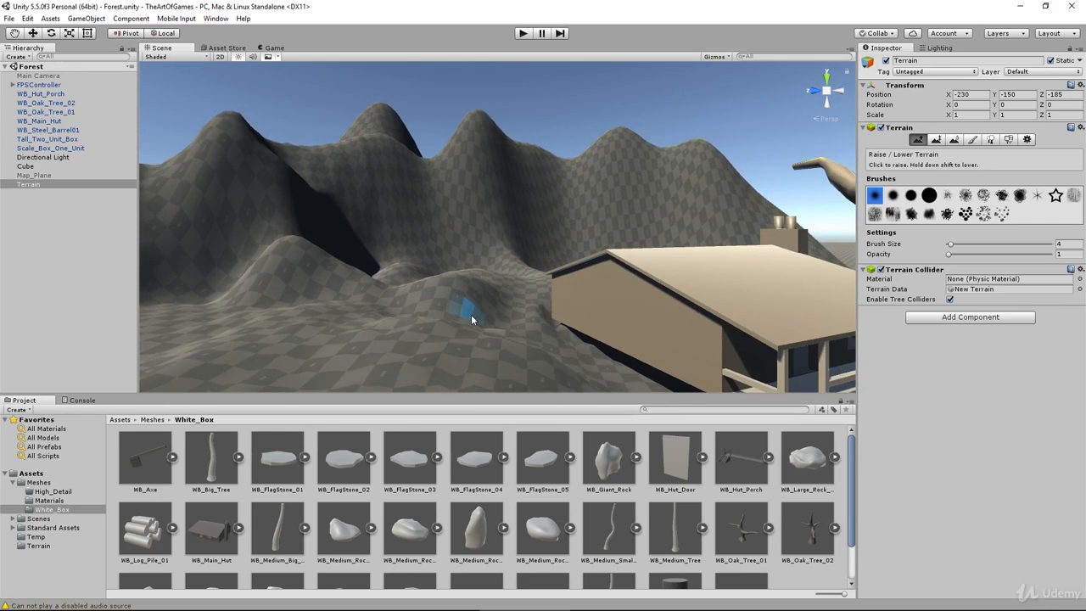
scroll(472, 319, "up", 6)
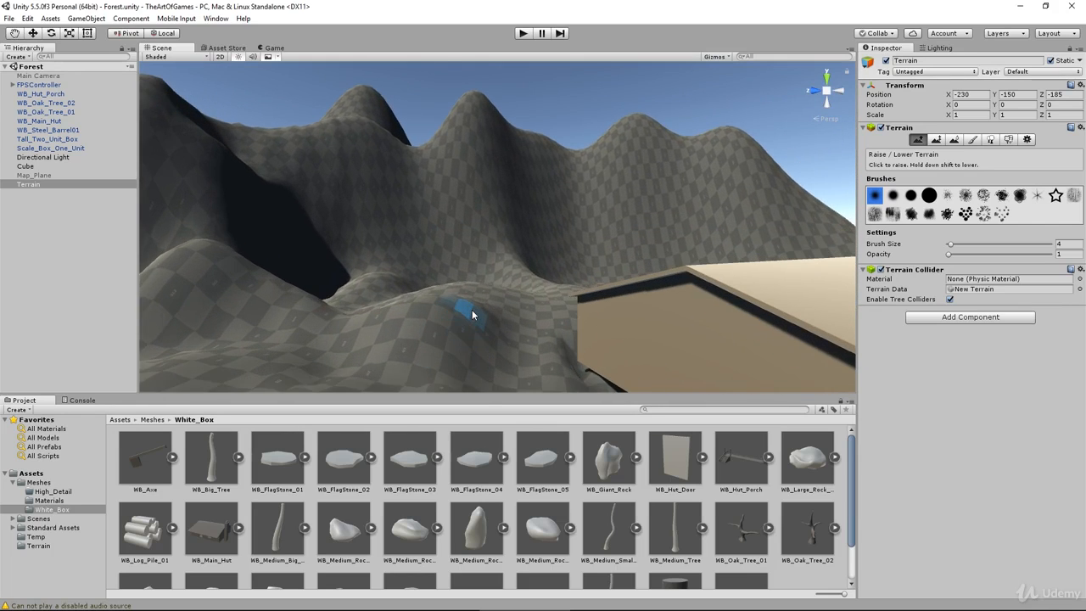
scroll(472, 315, "up", 1)
left_click_drag(343, 314, 374, 327, "alt")
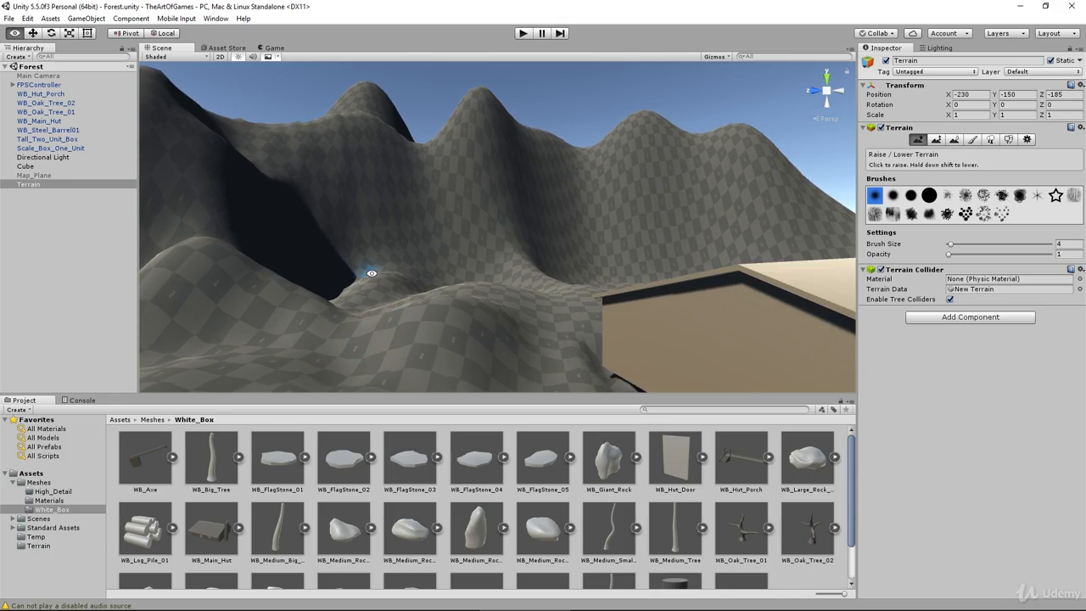
left_click_drag(370, 274, 484, 88, "alt")
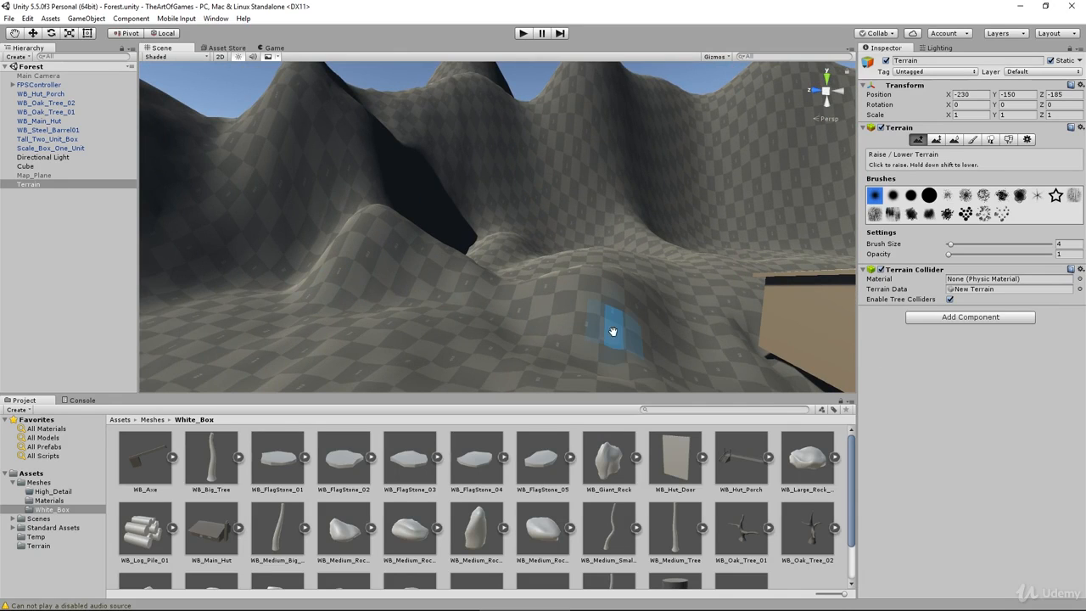
middle_click_drag(613, 331, 207, 246)
scroll(373, 265, "down", 4)
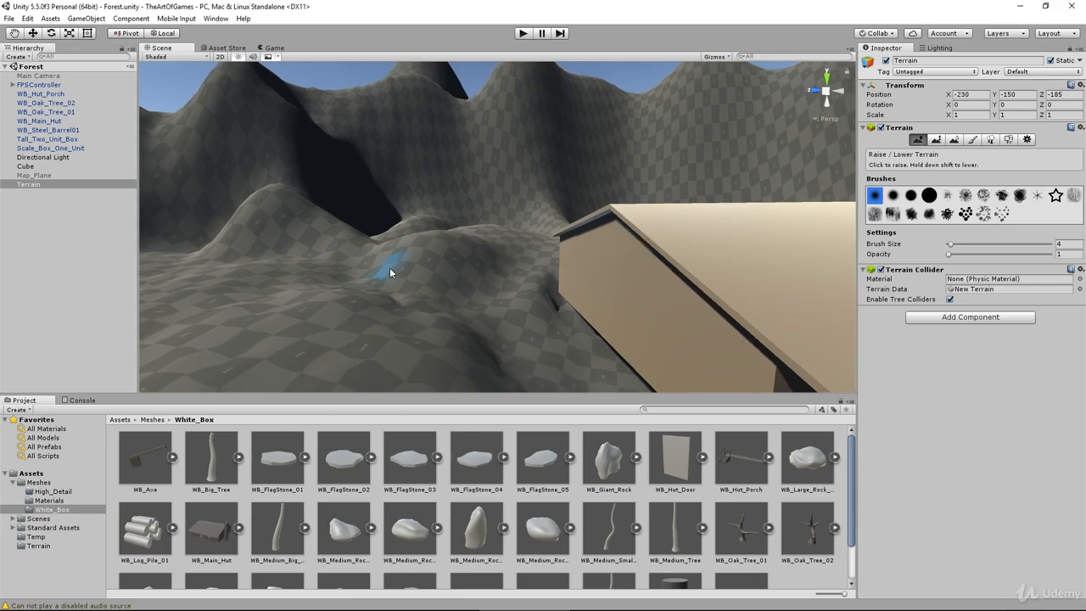
left_click_drag(357, 264, 337, 227, "alt")
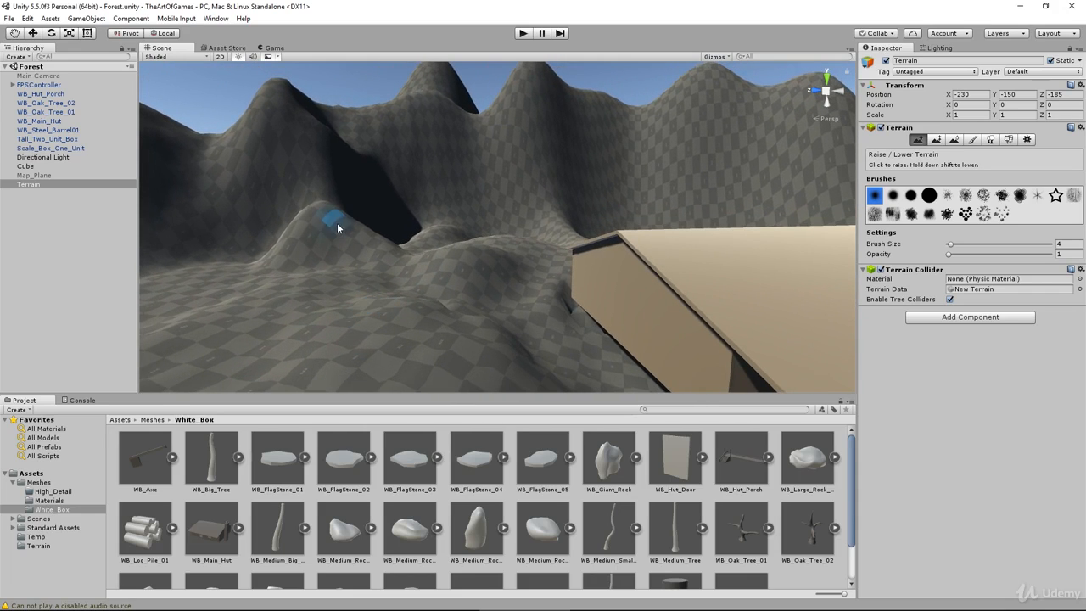
middle_click_drag(533, 253, 510, 294)
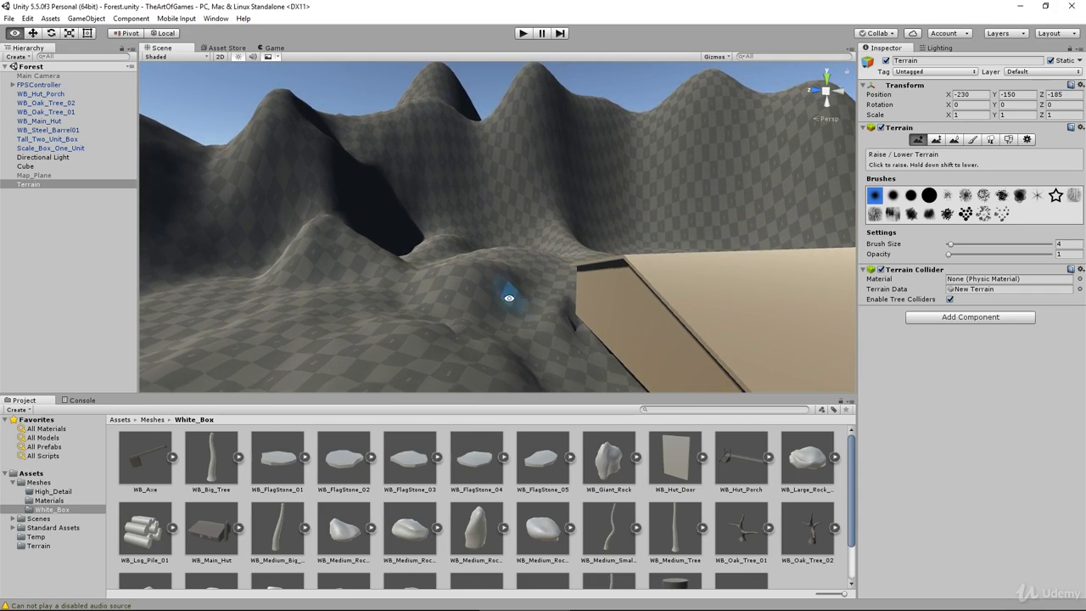
middle_click_drag(408, 281, 382, 285)
left_click_drag(476, 263, 349, 274, "alt")
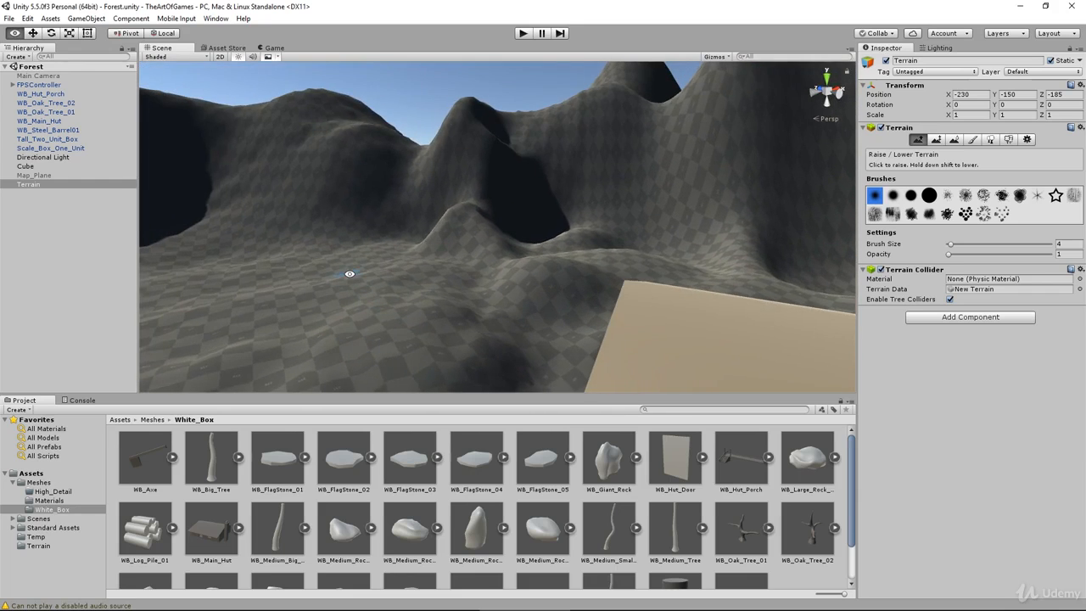
left_click_drag(623, 276, 460, 275, "alt")
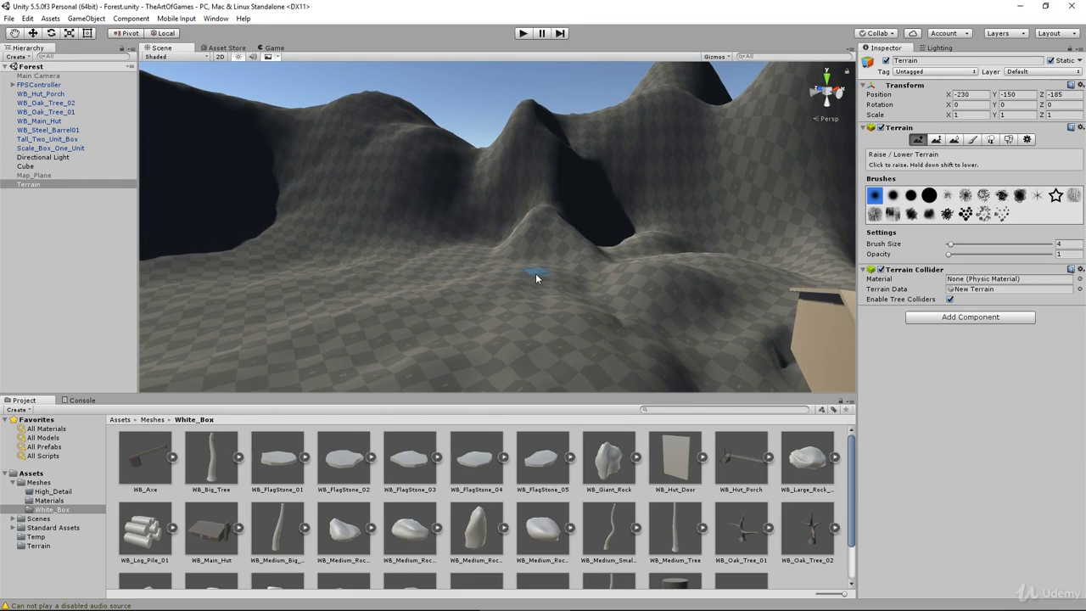
left_click_drag(715, 280, 649, 262, "alt")
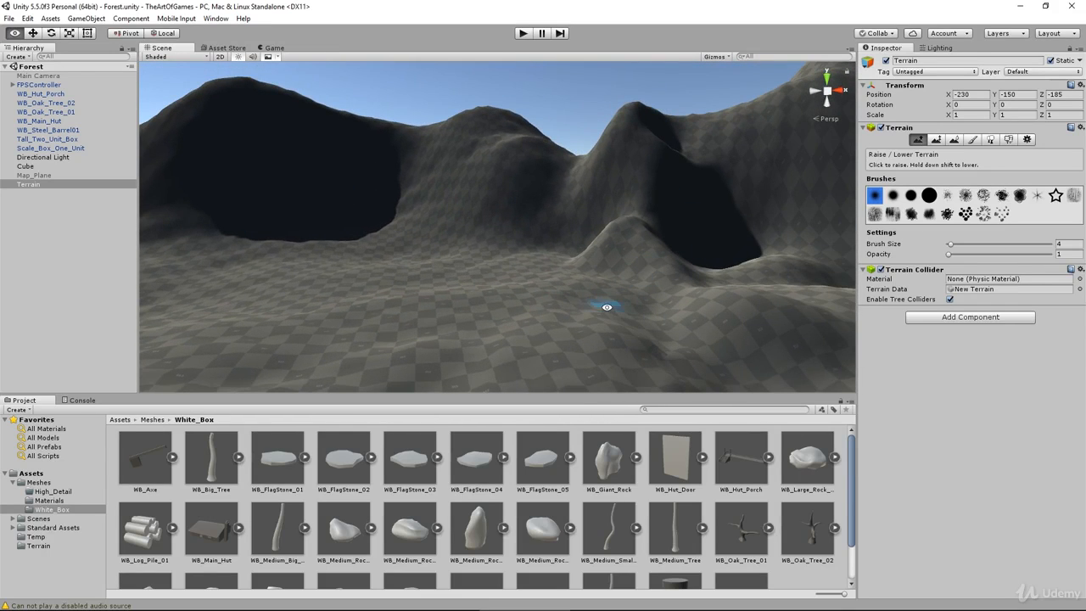
Step: Survey the terrain from above the hut roof and along the open ground by the porch steps and barrel
left_click_drag(540, 313, 758, 344, "alt")
middle_click_drag(666, 281, 292, 350)
left_click_drag(291, 355, 478, 238, "alt")
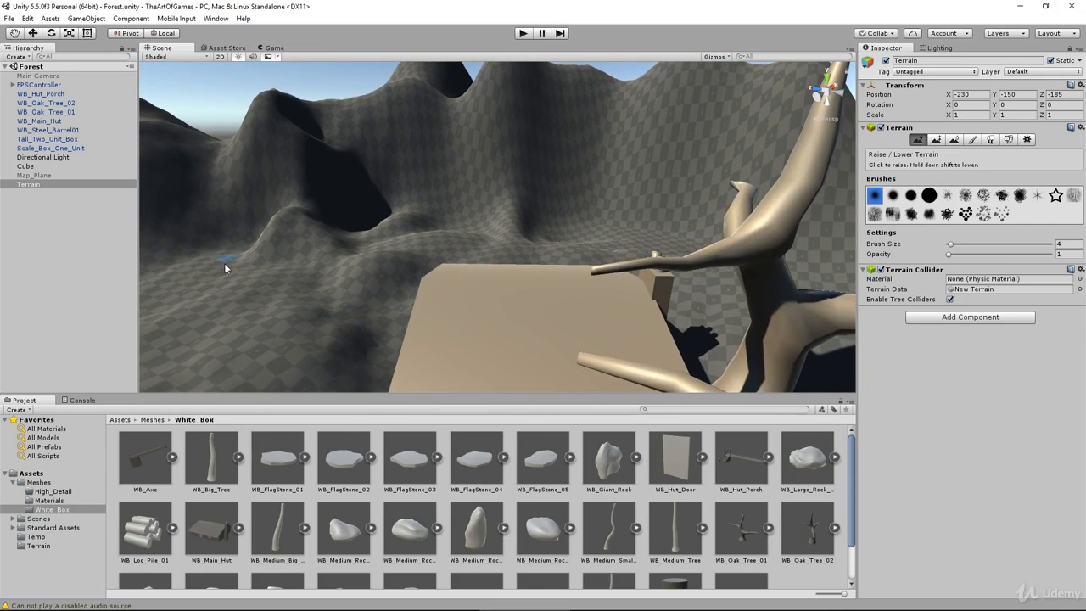
middle_click_drag(229, 307, 580, 235)
left_click_drag(580, 235, 371, 213, "alt")
middle_click_drag(371, 213, 283, 244)
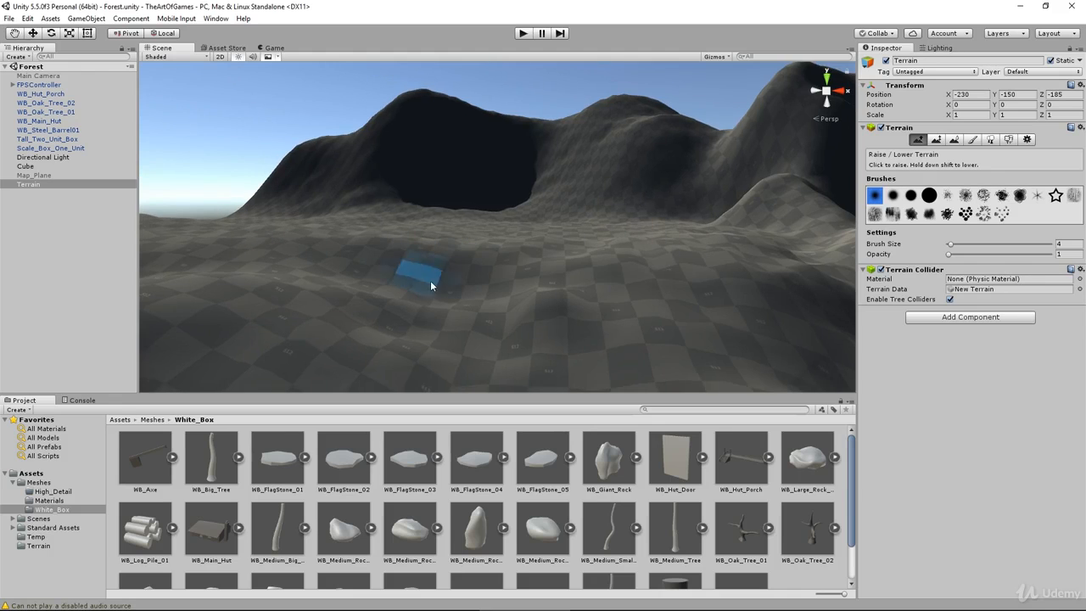
middle_click_drag(459, 369, 487, 287)
scroll(487, 290, "down", 4)
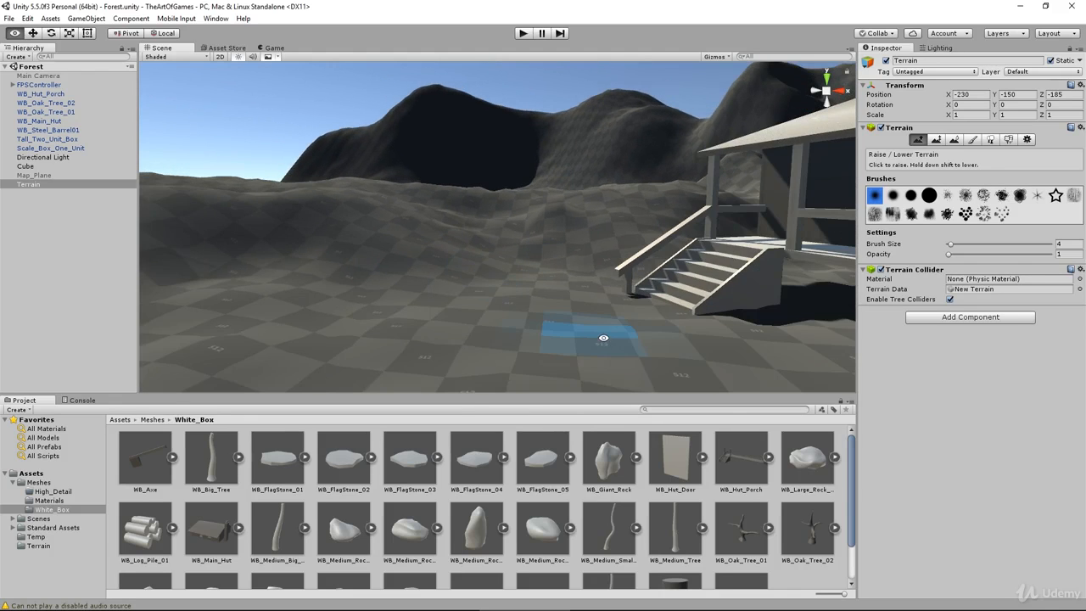
middle_click_drag(603, 337, 584, 308)
scroll(583, 310, "down", 4)
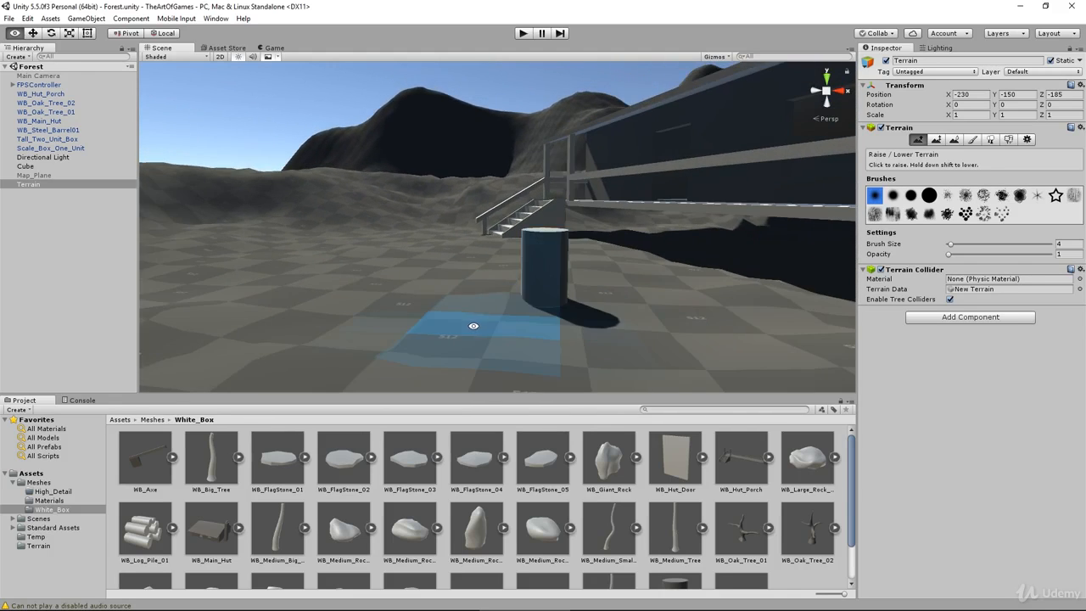
middle_click_drag(473, 325, 591, 341)
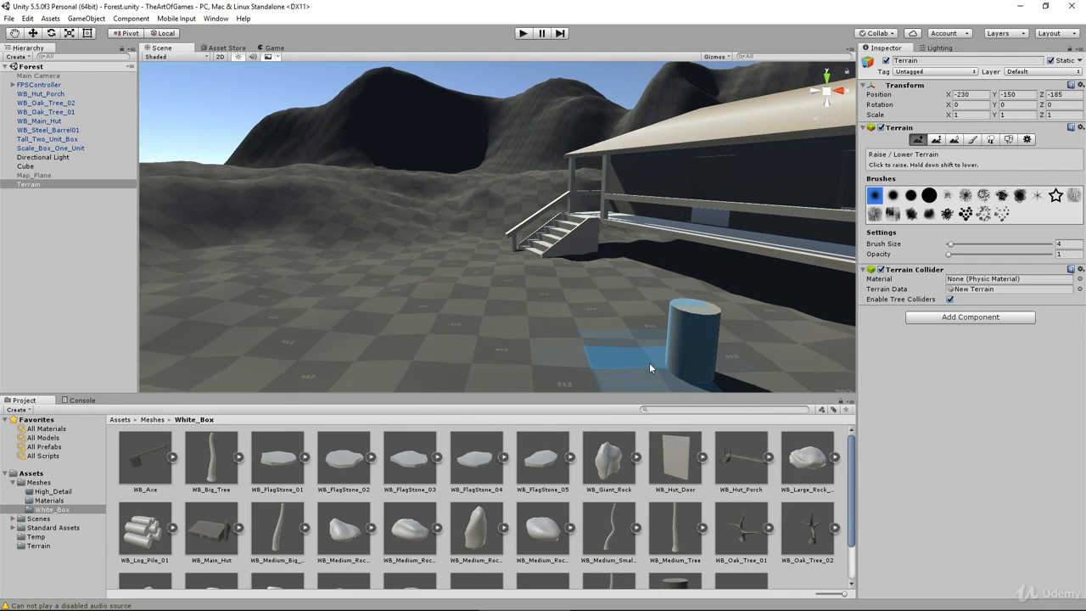
Step: Inspect the ground around the barrel and porch steps and the open terrain towards the mountains
left_click_drag(592, 365, 660, 351, "alt")
scroll(617, 342, "up", 3)
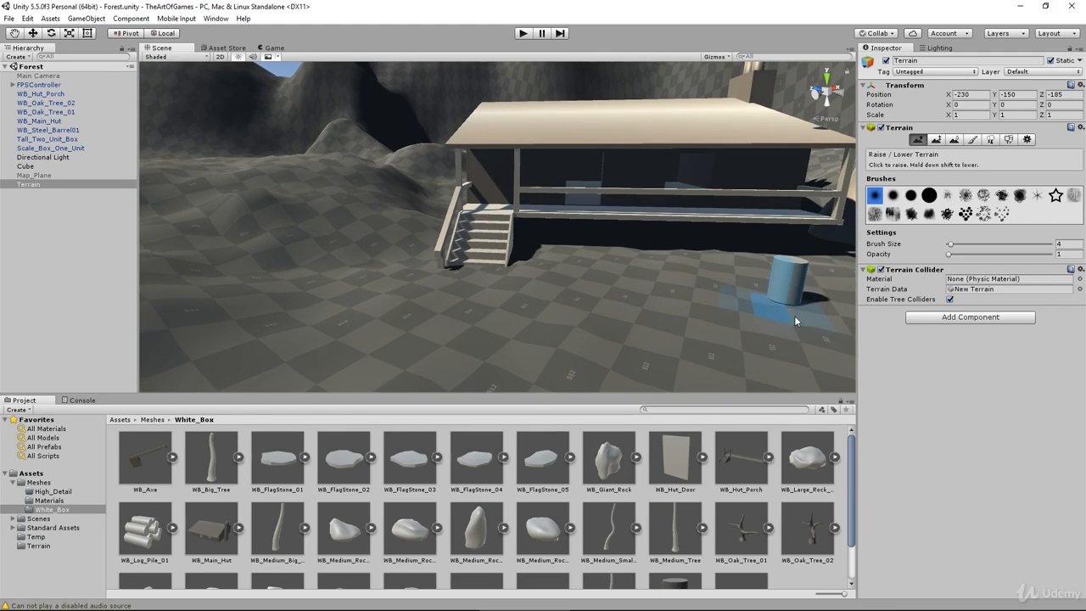
mouse_move(797, 319)
left_mouse_down("alt")
mouse_move(773, 348)
mouse_move(586, 340)
mouse_move(461, 233)
left_mouse_up("alt")
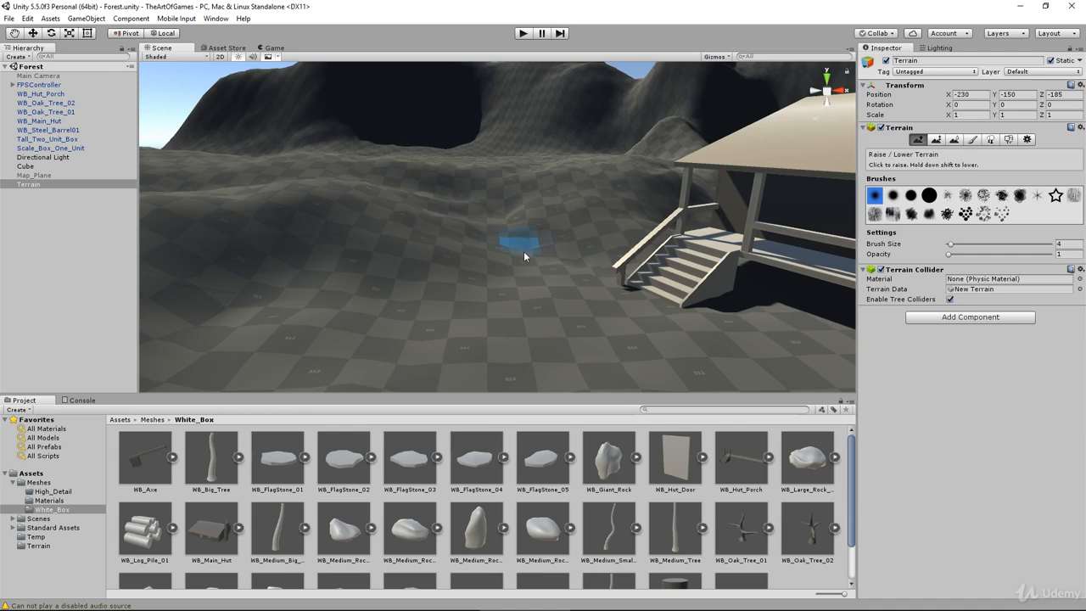
scroll(518, 242, "up", 5)
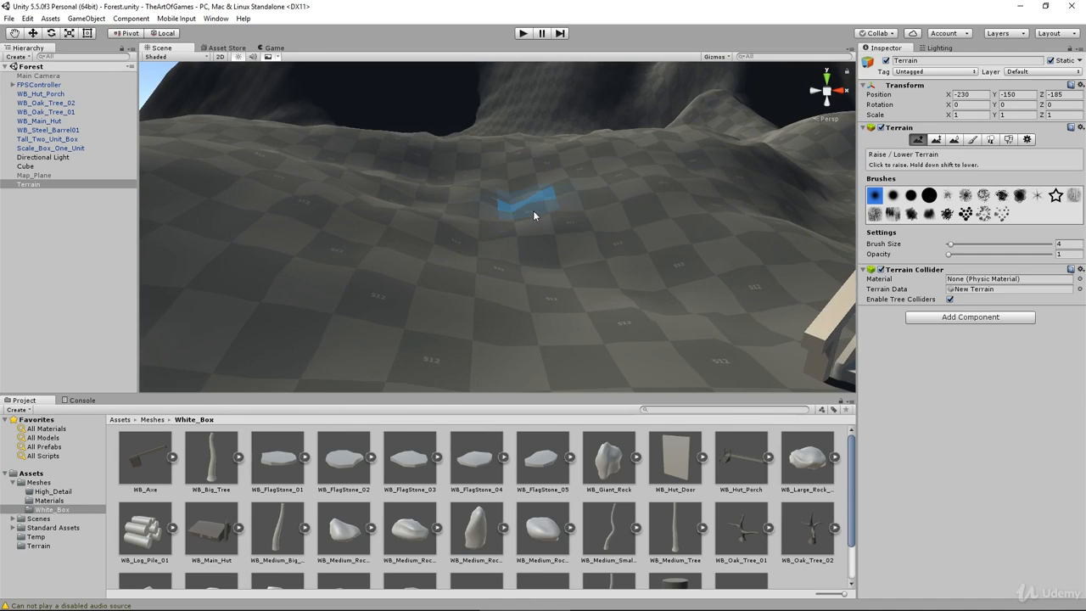
scroll(549, 203, "up", 1)
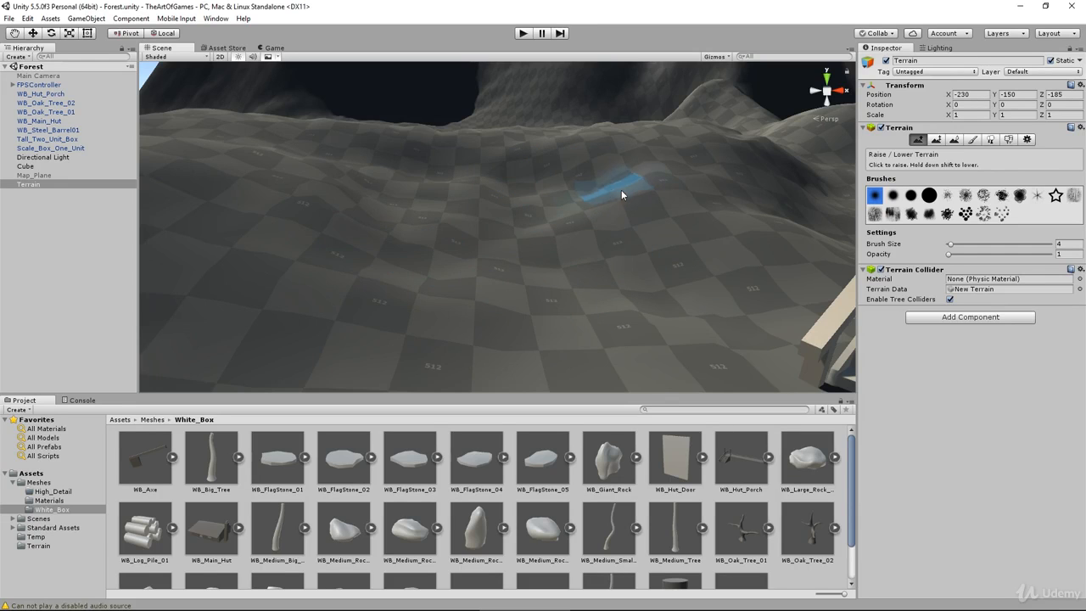
left_click_drag(509, 229, 287, 327, "alt")
middle_click_drag(623, 230, 368, 370)
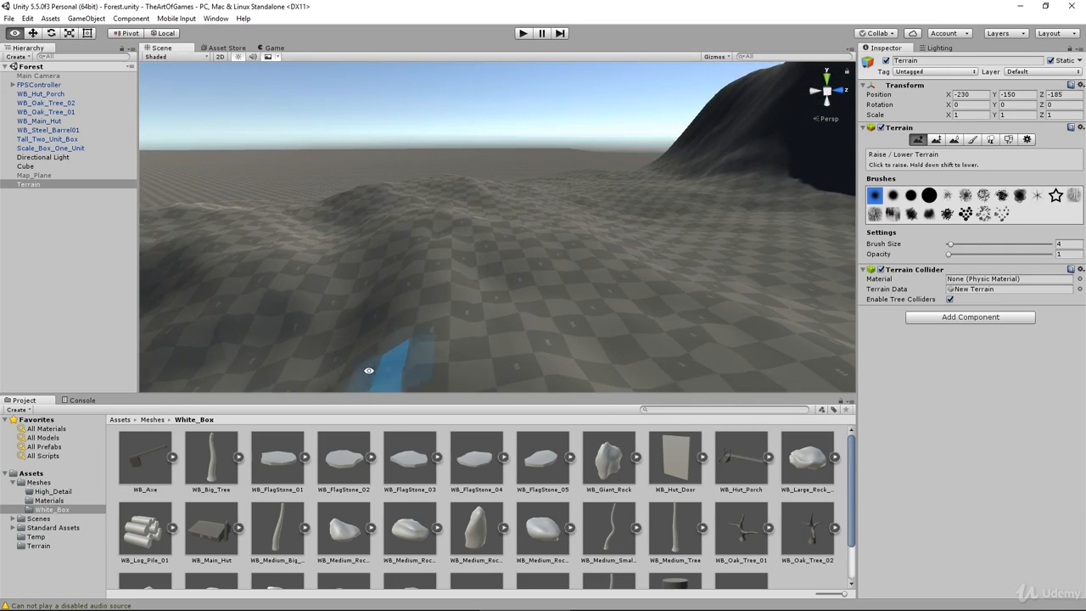
left_click_drag(368, 371, 717, 358, "alt")
mouse_move(717, 358)
middle_mouse_down()
mouse_move(549, 357)
mouse_move(514, 337)
middle_mouse_up()
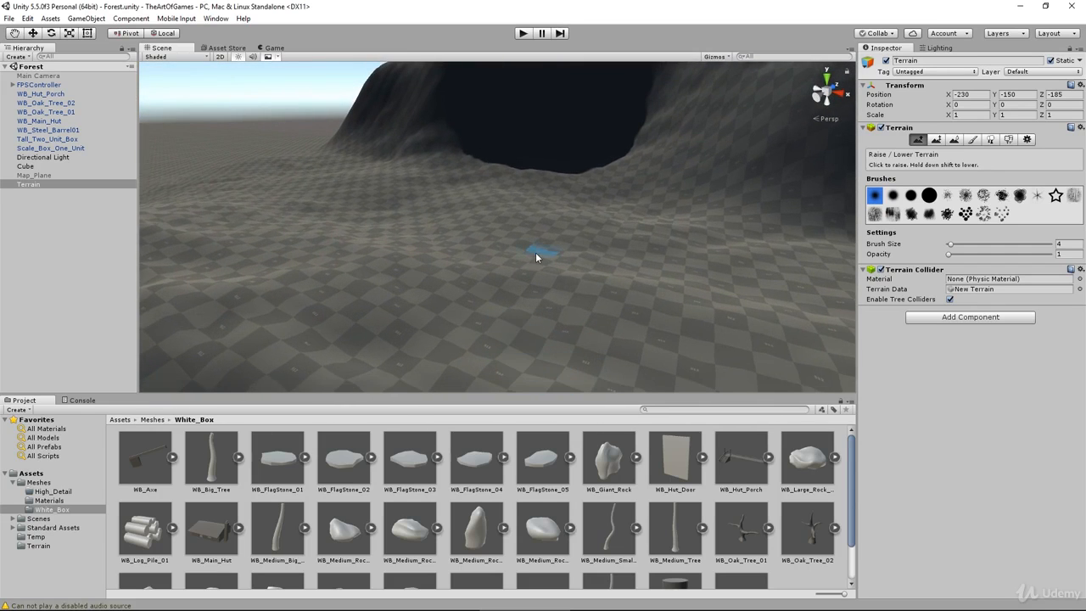
scroll(487, 237, "down", 10)
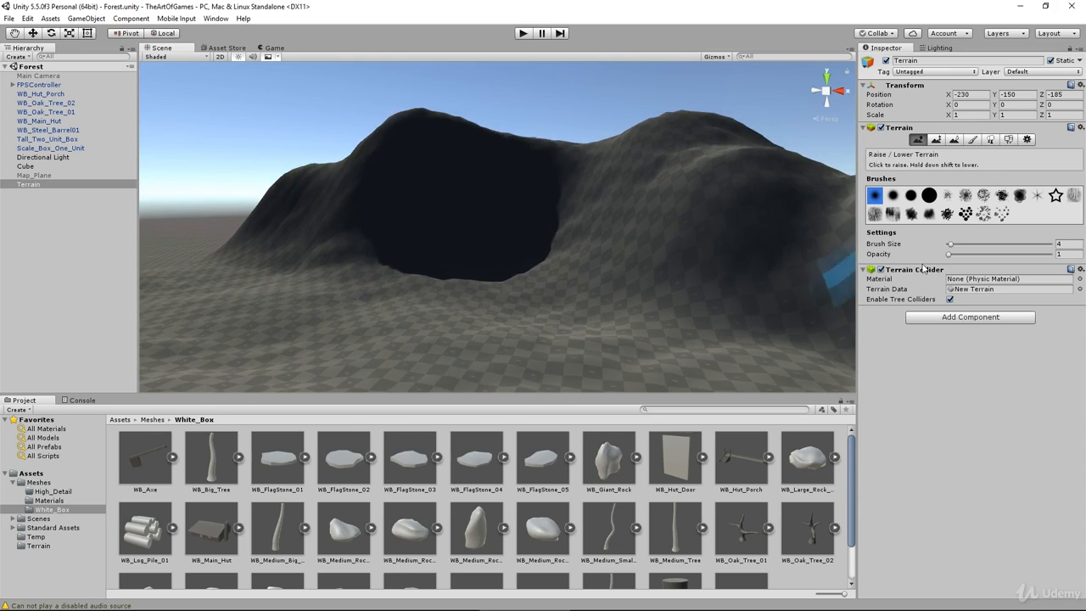
Step: Raise low mounds at the foot of the mountains with brush size 19 and opacity 3
left_click_drag(1001, 246, 951, 254)
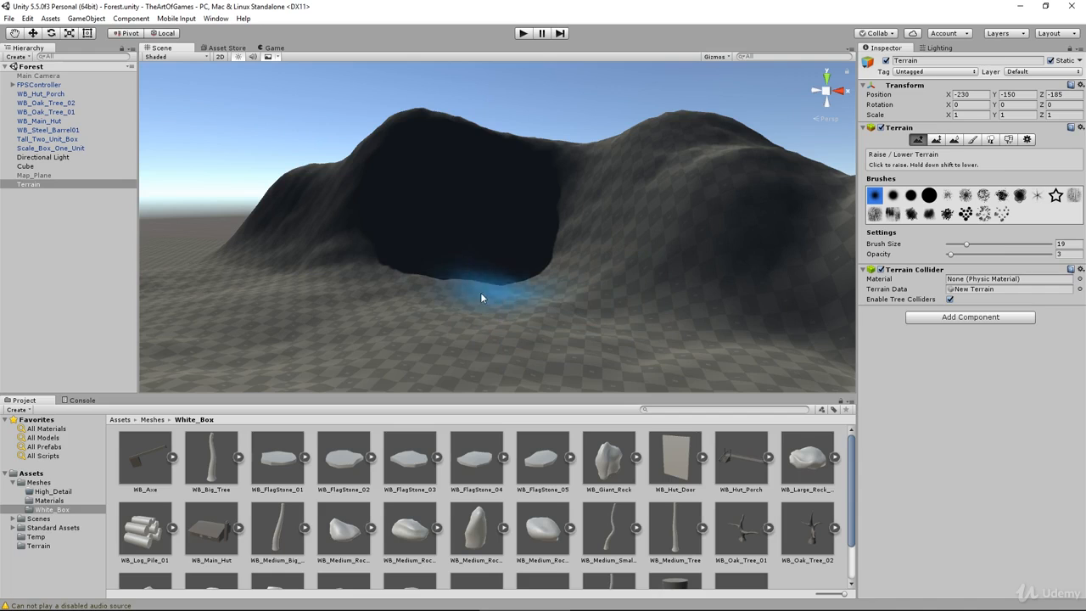
left_click_drag(361, 318, 613, 336, "alt")
left_click_drag(529, 247, 527, 259, "shift")
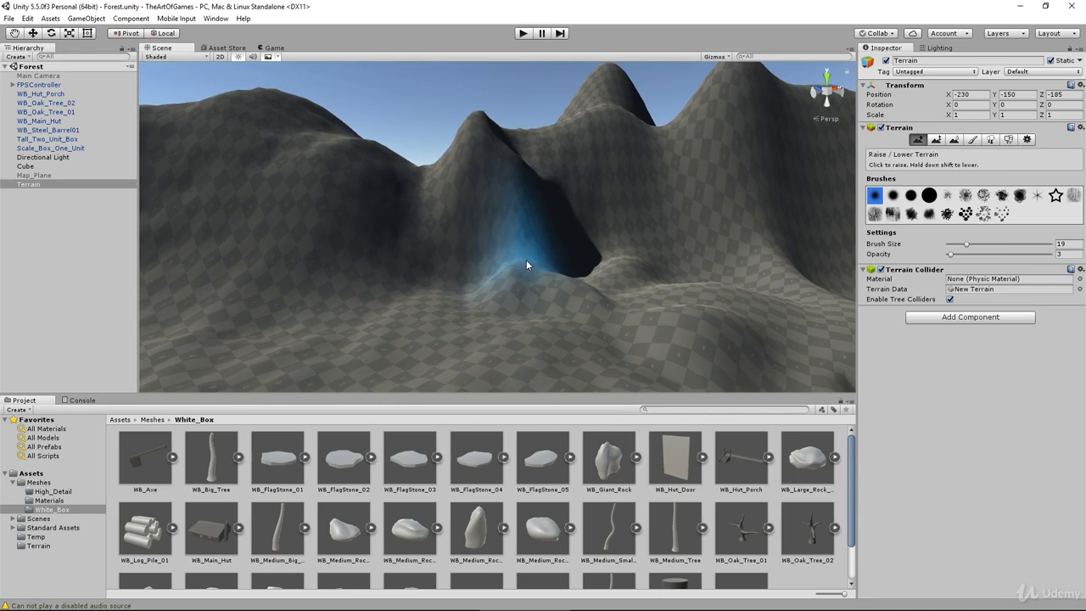
Step: Smooth the mounds at the mountains' foot with Smooth Height at brush size 19, using opacity 24 and 62
left_click(954, 140)
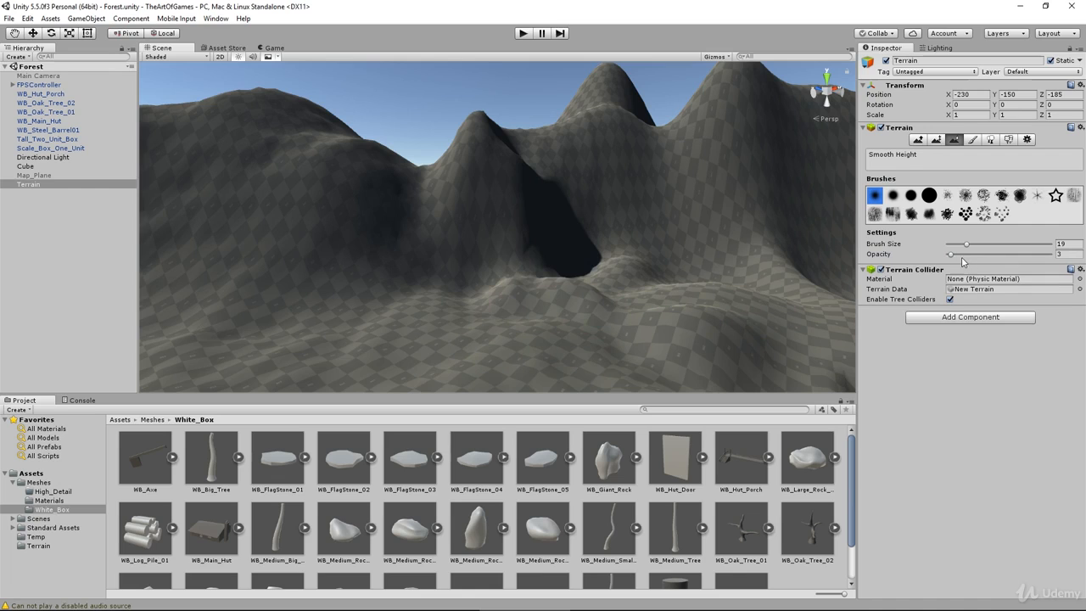
left_click_drag(950, 253, 972, 254)
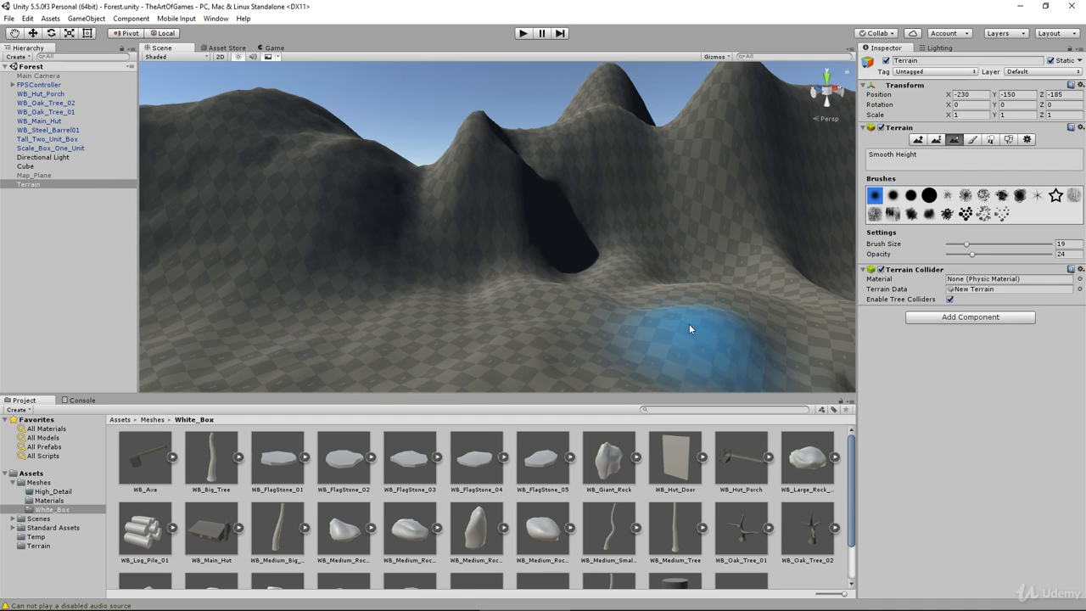
mouse_move(502, 340)
right_mouse_down()
mouse_move(526, 343)
mouse_move(554, 294)
right_mouse_up()
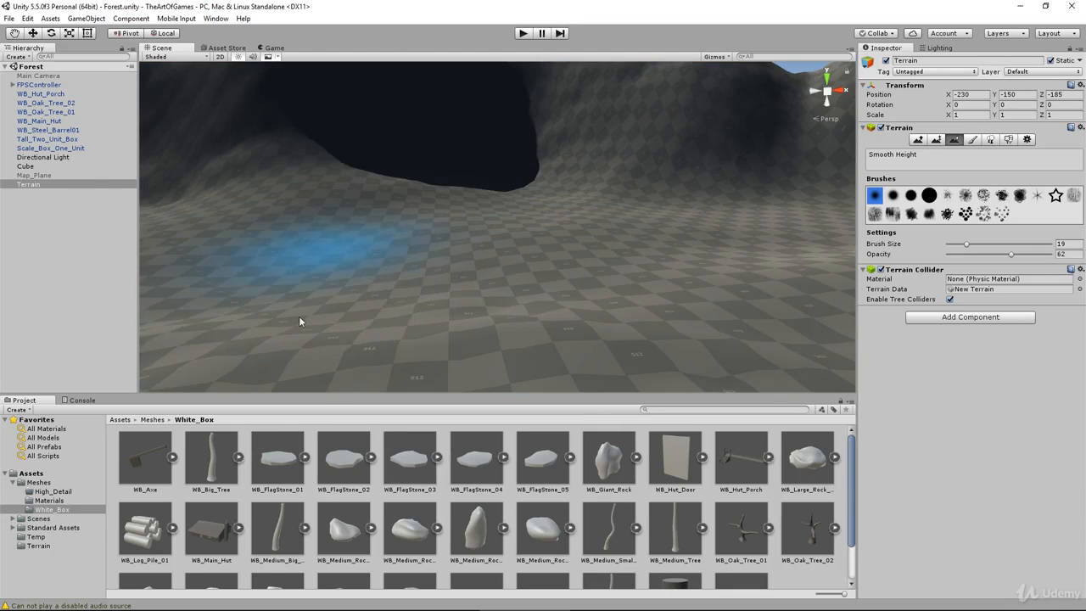
scroll(422, 321, "down", 10)
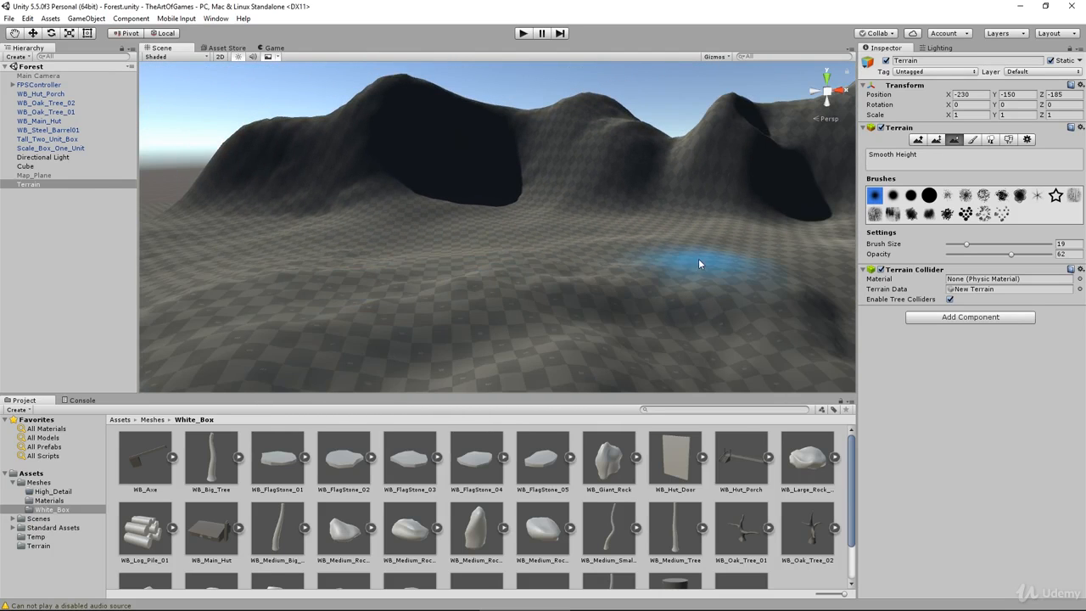
mouse_move(262, 288)
right_mouse_down()
mouse_move(370, 283)
mouse_move(586, 245)
right_mouse_up()
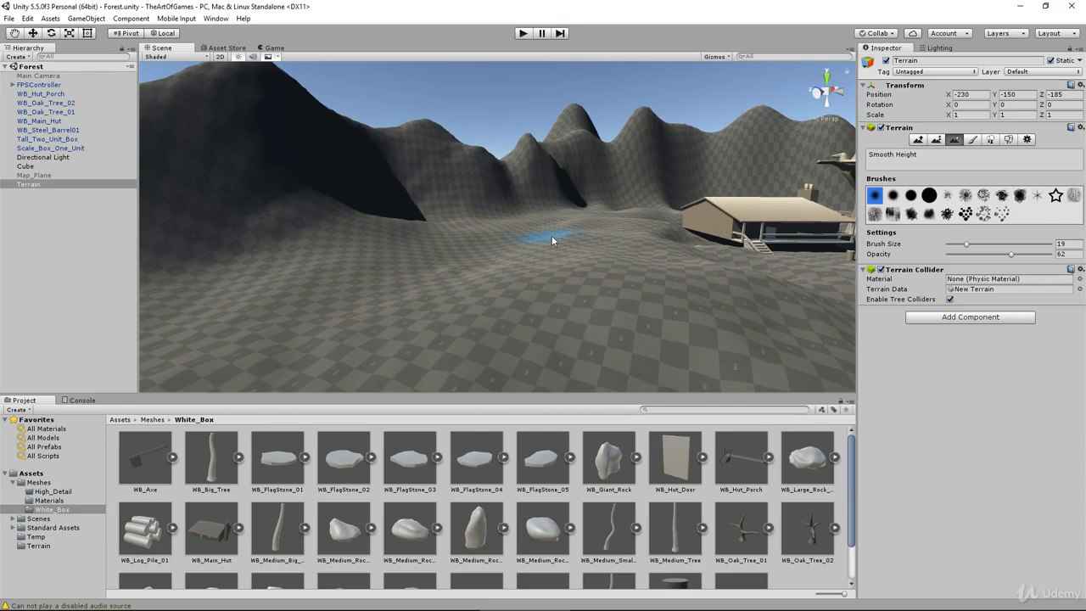
Step: Smooth the uneven rolling ground between the mountains, the hut and the barrel
key("w")
mouse_move(417, 288)
right_mouse_down()
mouse_move(497, 257)
mouse_move(331, 247)
mouse_move(376, 244)
right_mouse_up()
mouse_move(519, 334)
middle_mouse_down()
mouse_move(490, 262)
mouse_move(567, 226)
middle_mouse_up()
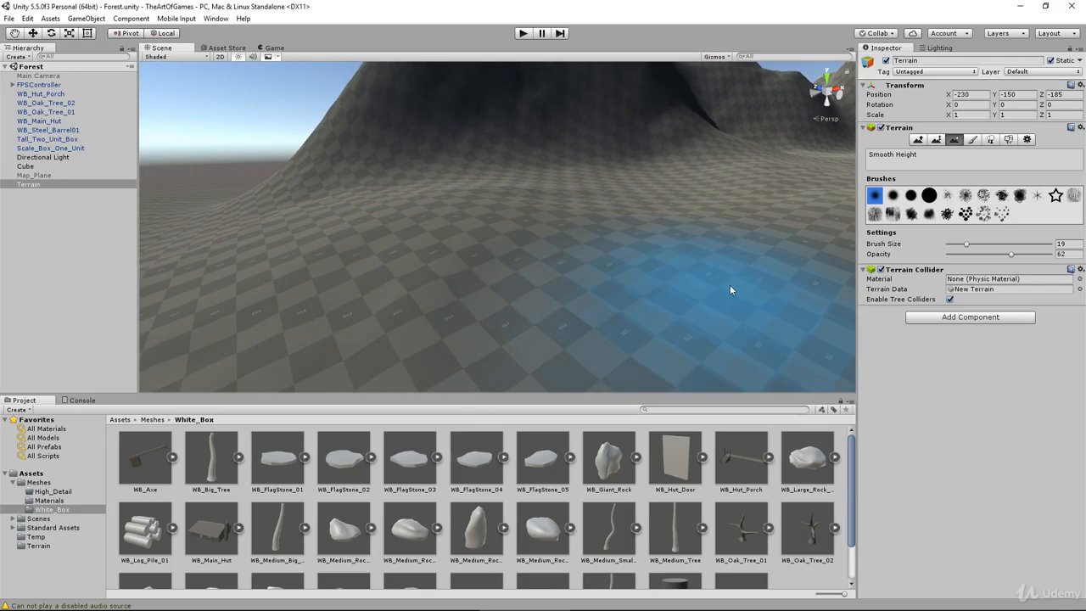
middle_click_drag(731, 290, 394, 339)
scroll(395, 336, "down", 3)
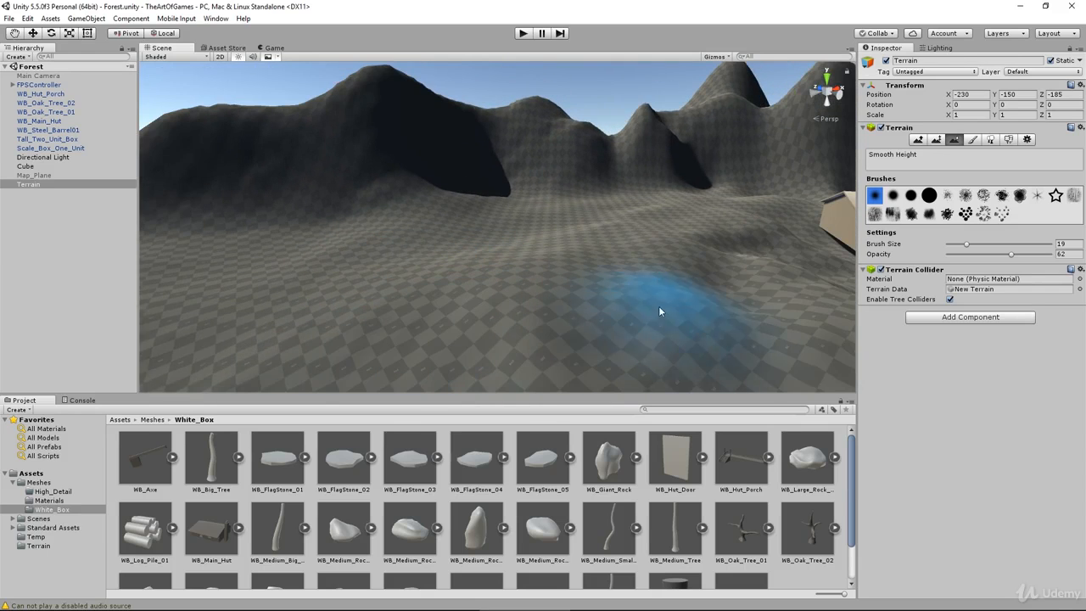
middle_click_drag(706, 327, 603, 283)
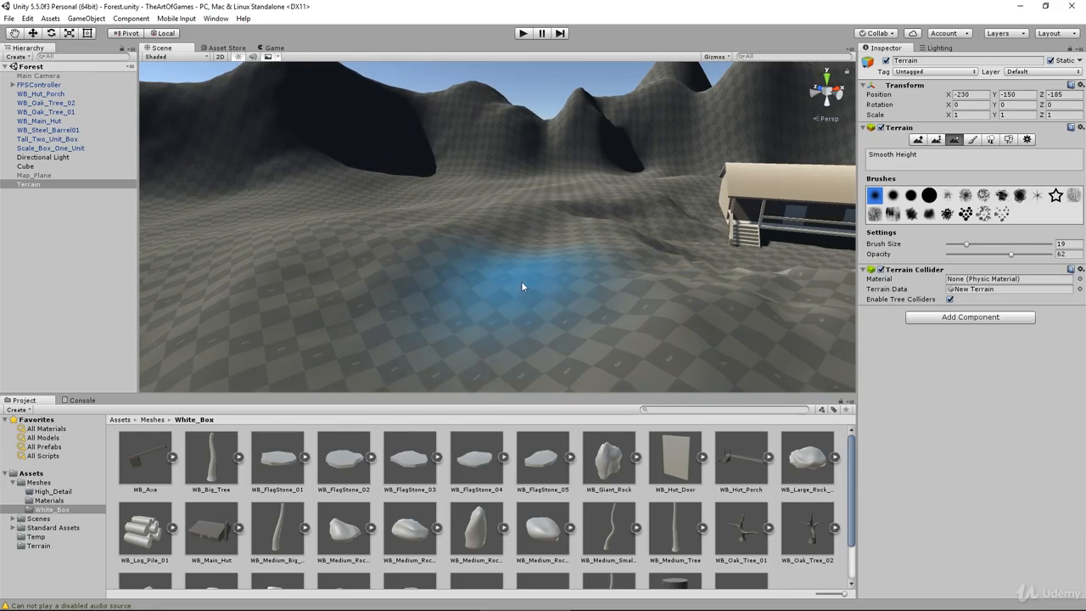
mouse_move(617, 306)
left_mouse_down("alt")
mouse_move(585, 380)
mouse_move(362, 243)
left_mouse_up("alt")
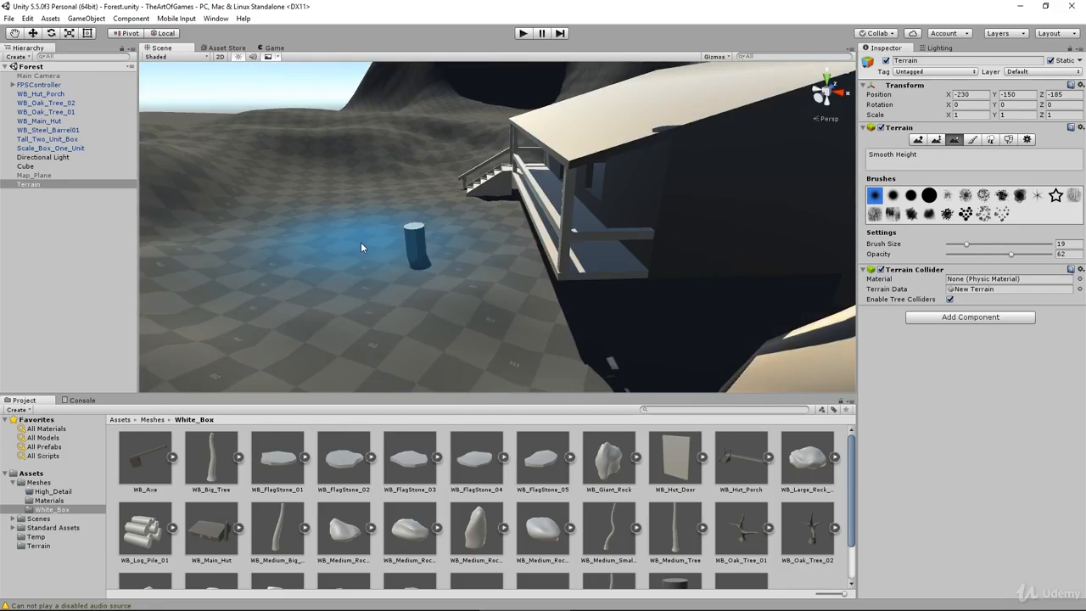
middle_click_drag(228, 236, 365, 246)
middle_click_drag(255, 229, 571, 244)
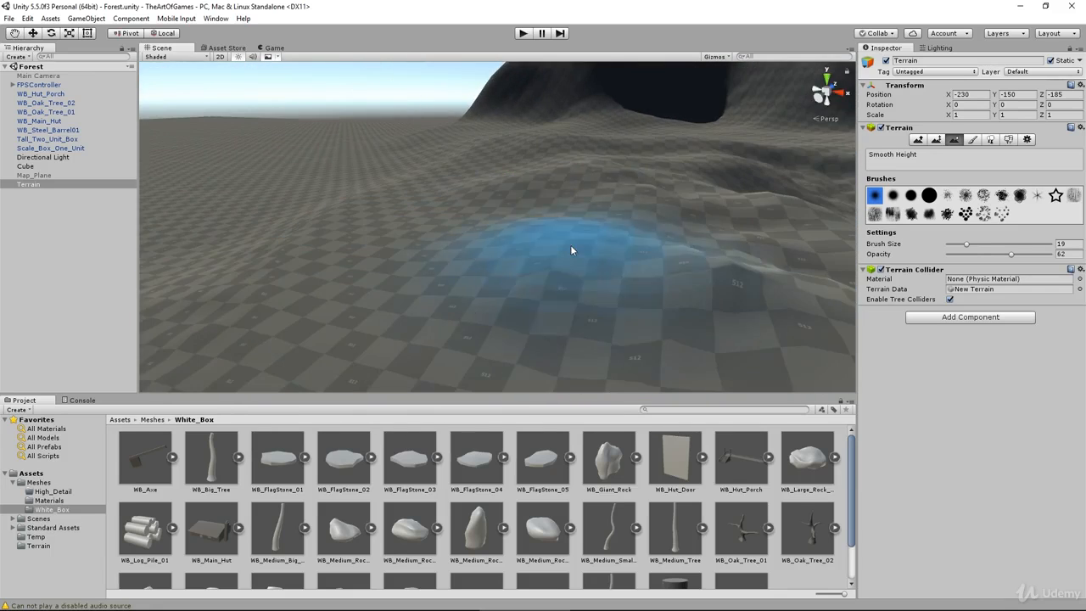
Step: Sculpt the uneven ground near the hut with Raise / Lower Terrain at brush size 10 and opacity 6
left_click(917, 139)
mouse_move(968, 254)
left_mouse_down()
mouse_move(977, 255)
mouse_move(956, 255)
mouse_move(957, 243)
left_mouse_up()
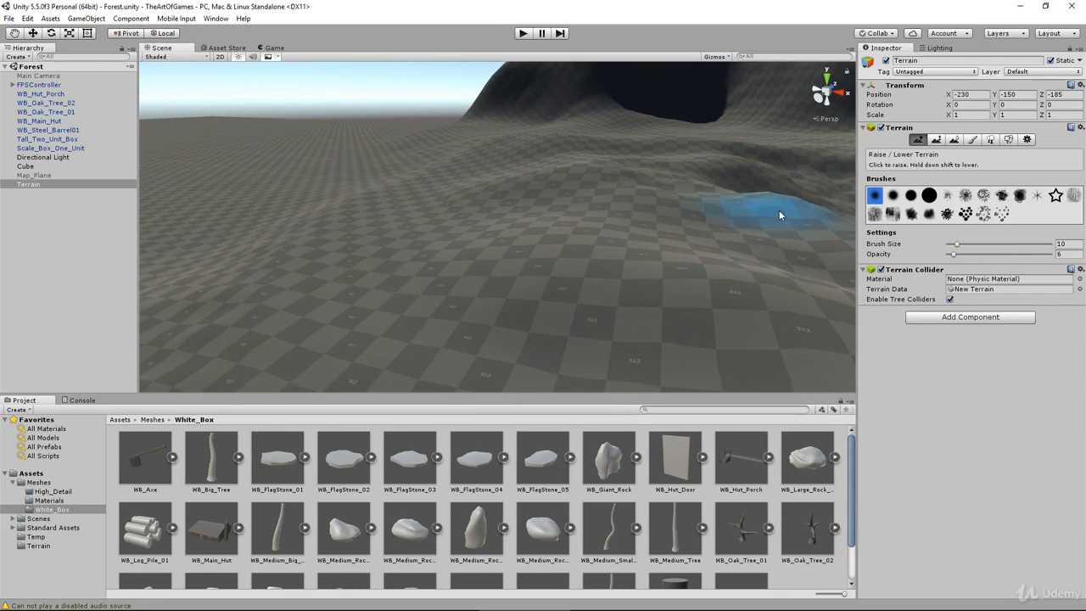
middle_click_drag(780, 215, 628, 286)
right_click_drag(628, 286, 594, 238)
Step: Smooth the terrain beside the large oak tree with Smooth Height at brush size 25 and opacity 57
left_click(955, 140)
left_click_drag(956, 256, 972, 257)
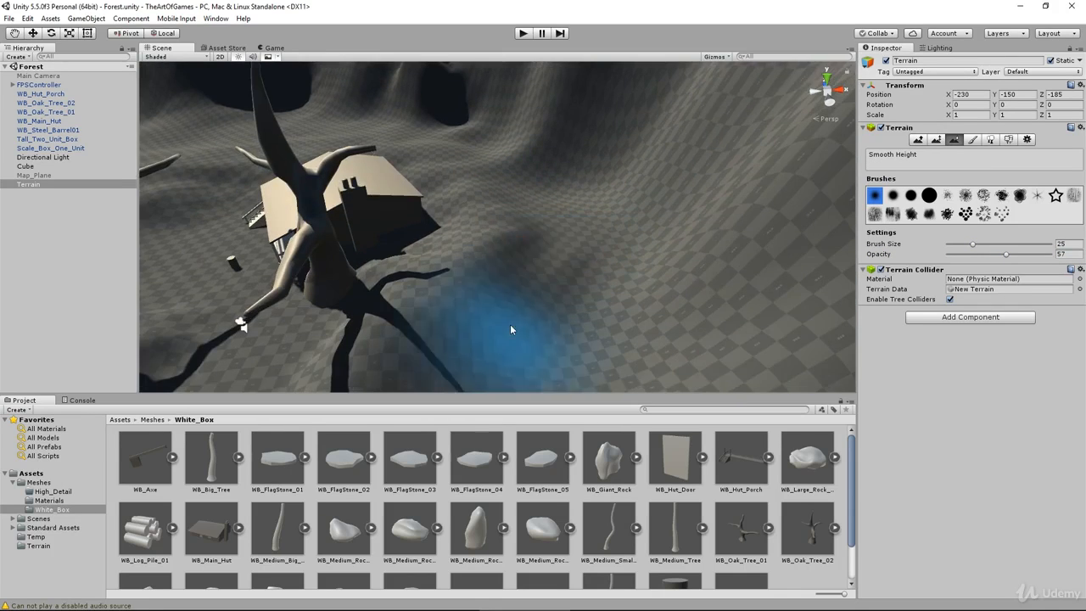
left_click_drag(556, 352, 713, 379, "alt")
Step: Raise a mound on the slope behind the hut and oak tree with Raise / Lower Terrain at opacity 4
left_click(918, 140)
left_click(610, 309)
key("ctrl+z")
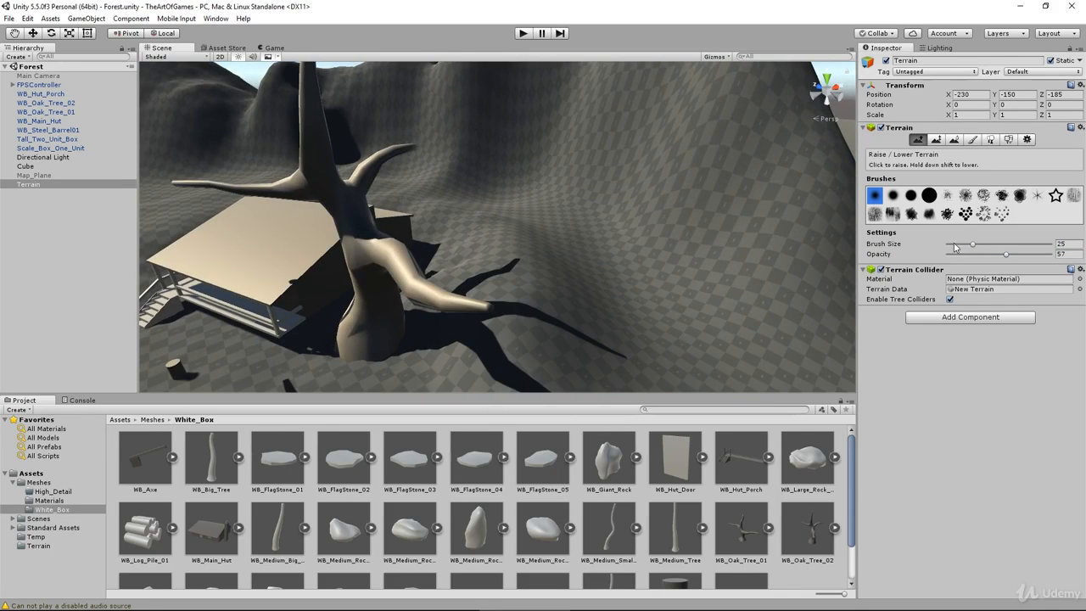
left_click(951, 253)
mouse_move(571, 242)
left_mouse_down()
mouse_move(487, 191)
mouse_move(675, 252)
left_mouse_up()
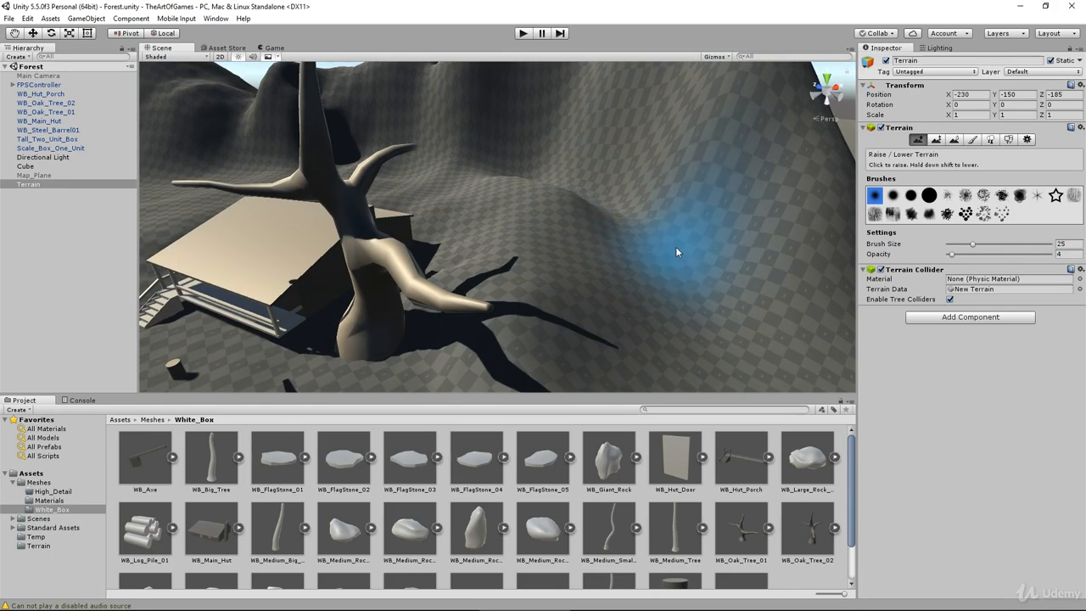
Step: Enable the Map_Plane object and compare the map with the sculpted terrain near the first Exit area
key("f")
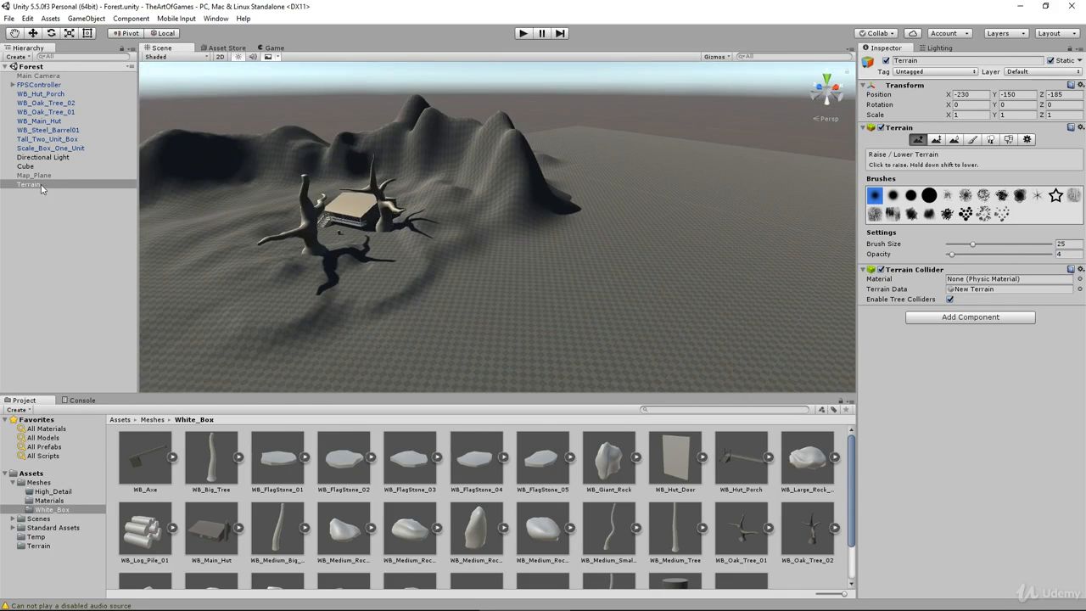
left_click(36, 175)
left_click(886, 61)
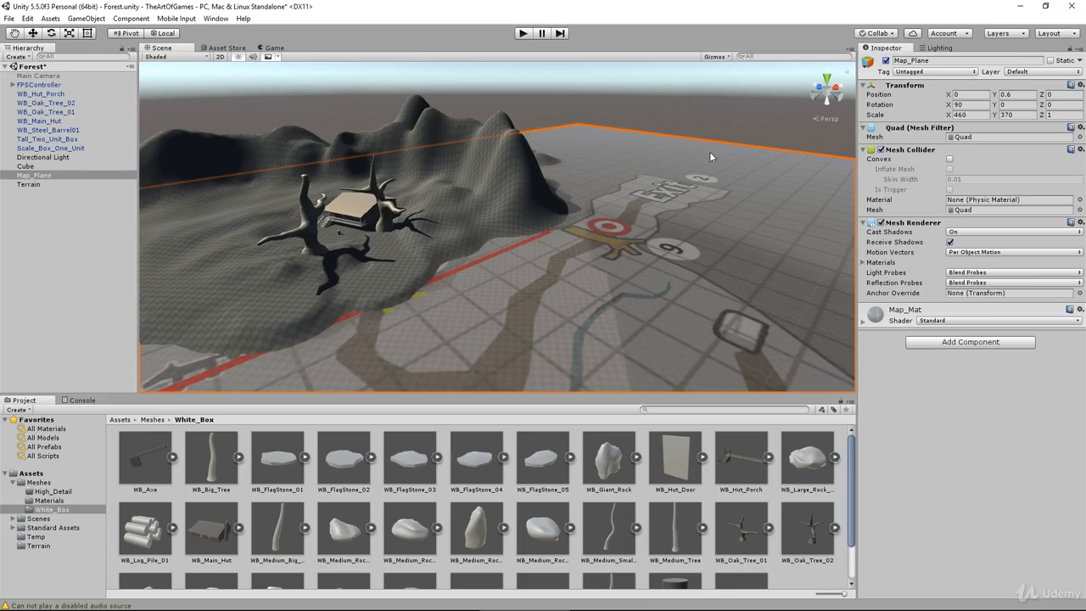
left_click_drag(710, 151, 435, 225, "alt")
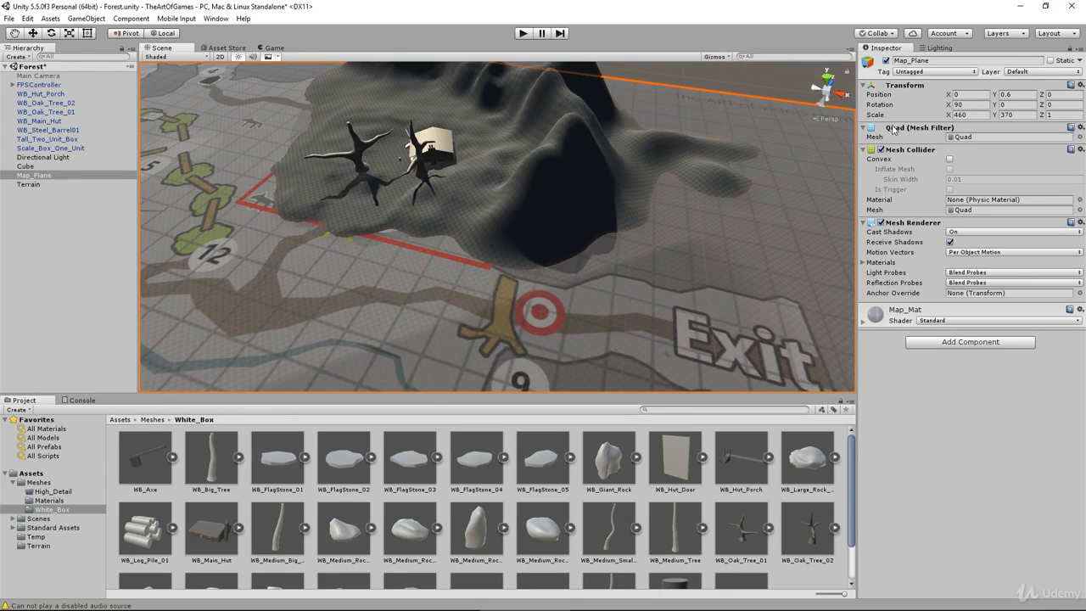
Step: Select the Terrain and raise a ridge from the dark mountain's base along the map border beside Exit 2
left_click(594, 263)
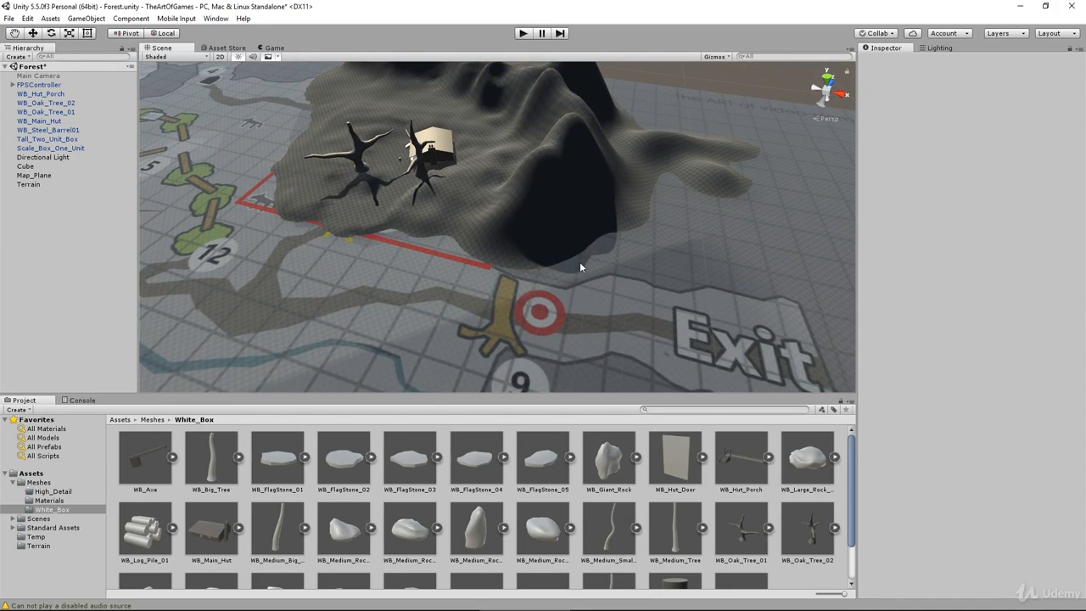
left_click(528, 199)
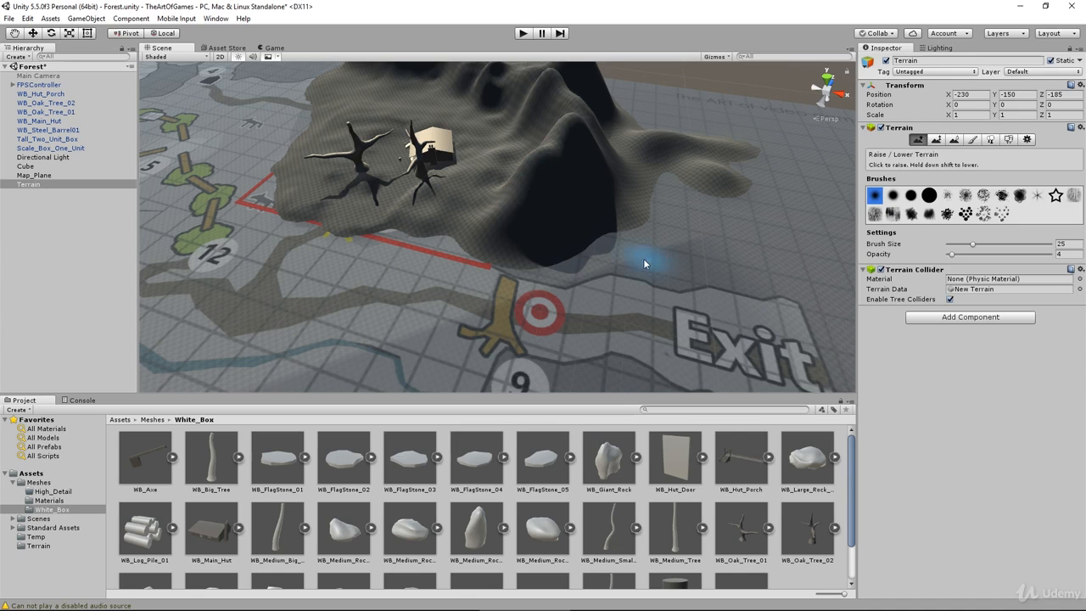
left_click_drag(583, 269, 624, 257)
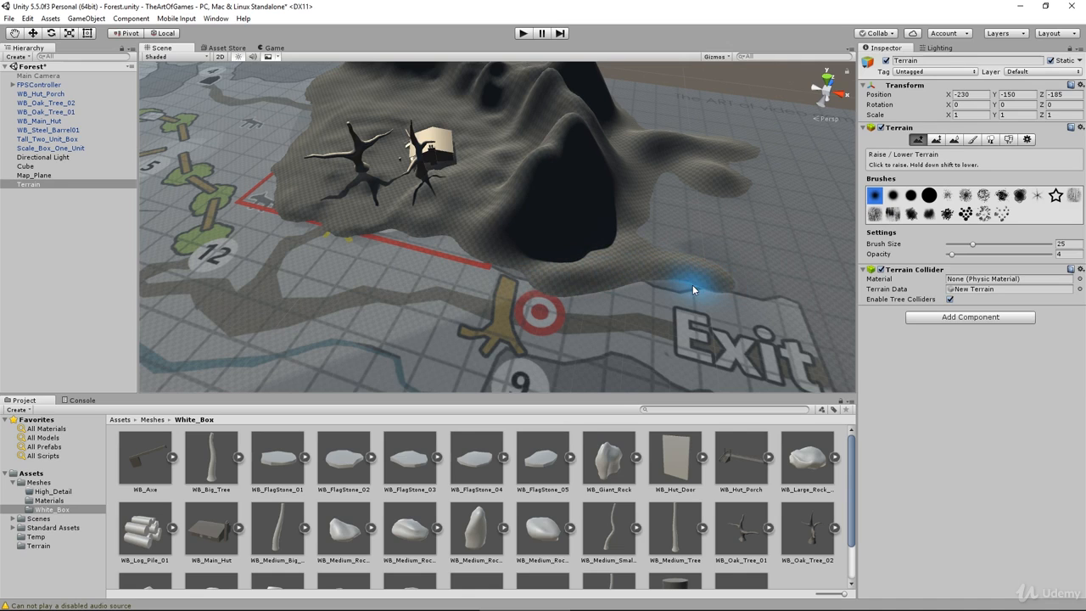
mouse_move(626, 260)
left_mouse_down()
mouse_move(740, 280)
mouse_move(553, 270)
mouse_move(560, 238)
mouse_move(527, 255)
mouse_move(703, 260)
left_mouse_up()
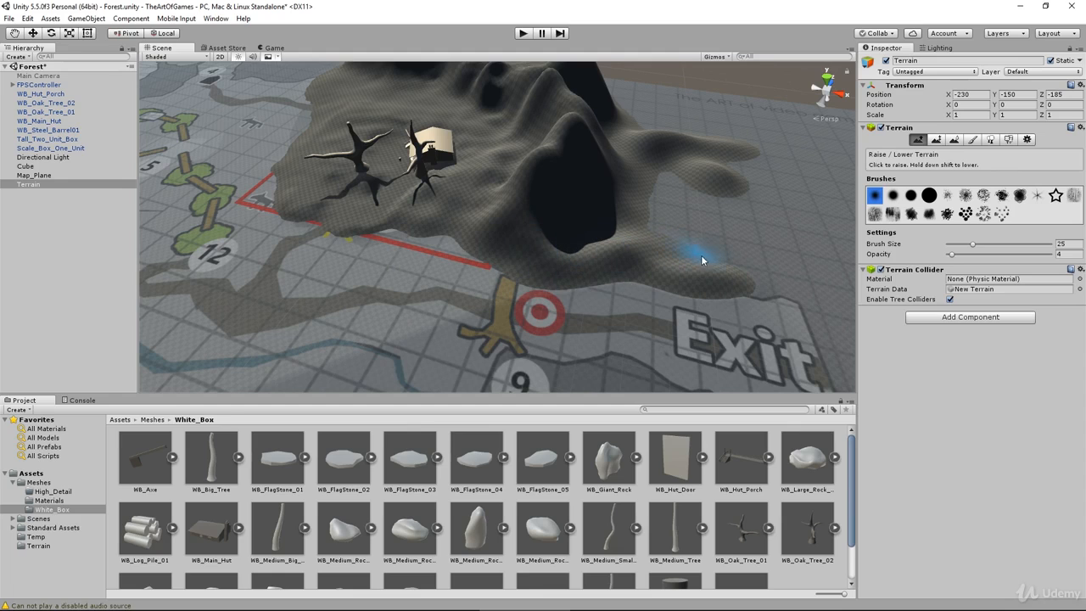
middle_click_drag(828, 309, 673, 243)
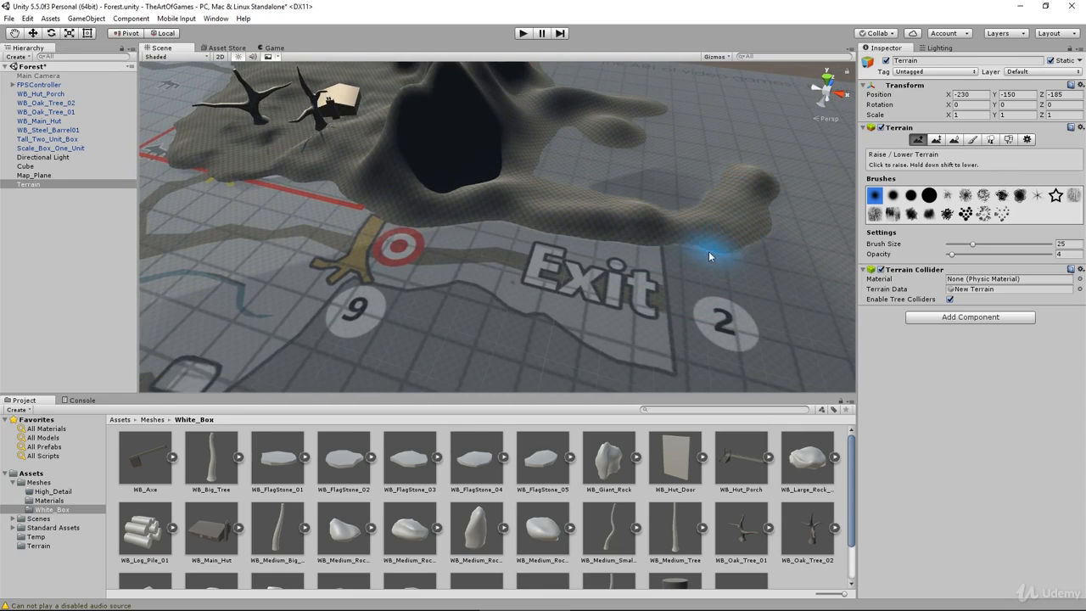
Step: Extend the raised ridge around the Exit 2 area and back along the opposite side of its path
mouse_move(709, 251)
left_mouse_down()
mouse_move(750, 212)
mouse_move(707, 244)
left_mouse_up()
mouse_move(331, 358)
left_mouse_down()
mouse_move(363, 307)
mouse_move(465, 308)
left_mouse_up()
mouse_move(554, 335)
left_mouse_down()
mouse_move(696, 369)
mouse_move(845, 365)
mouse_move(857, 305)
mouse_move(841, 218)
mouse_move(850, 292)
mouse_move(834, 329)
left_mouse_up()
mouse_move(568, 379)
left_mouse_down()
mouse_move(368, 376)
mouse_move(383, 342)
mouse_move(431, 334)
mouse_move(256, 391)
mouse_move(359, 315)
mouse_move(405, 335)
mouse_move(543, 216)
left_mouse_up()
mouse_move(547, 324)
left_mouse_down()
mouse_move(511, 313)
mouse_move(612, 228)
mouse_move(493, 338)
mouse_move(452, 336)
mouse_move(573, 165)
mouse_move(388, 226)
mouse_move(542, 195)
left_mouse_up()
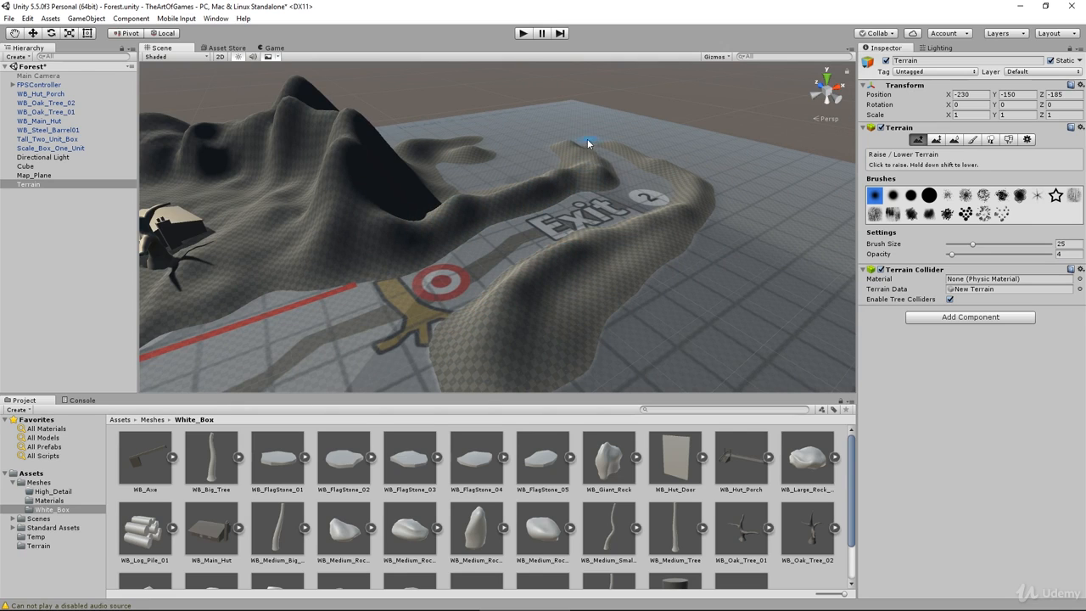
left_click_drag(552, 149, 579, 159)
Step: Set the brush opacity to 10 and build the ridges around Exit 2 up into higher peaks
left_click_drag(953, 255, 959, 254)
mouse_move(594, 168)
left_mouse_down()
mouse_move(402, 207)
mouse_move(416, 205)
mouse_move(344, 178)
mouse_move(378, 189)
left_mouse_up()
middle_click_drag(310, 279, 361, 295)
mouse_move(576, 306)
left_mouse_down()
mouse_move(709, 235)
mouse_move(627, 302)
left_mouse_up()
middle_click_drag(527, 354, 614, 219)
Step: Extend the mountain ridge from the Exit 2 area along the map border to the Exit beside marker 10
mouse_move(615, 222)
left_mouse_down()
mouse_move(689, 297)
mouse_move(660, 287)
mouse_move(717, 263)
mouse_move(811, 288)
left_mouse_up()
scroll(811, 289, "down", 3)
middle_click_drag(811, 289, 654, 272)
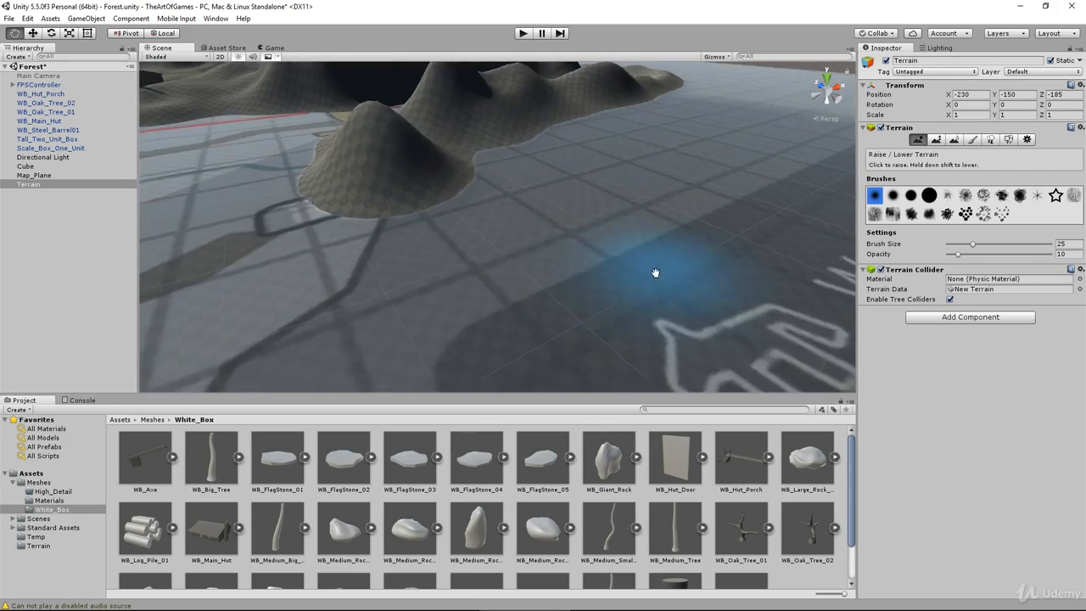
left_click_drag(654, 272, 392, 335, "alt")
scroll(560, 284, "down", 4)
middle_click_drag(392, 330, 520, 256)
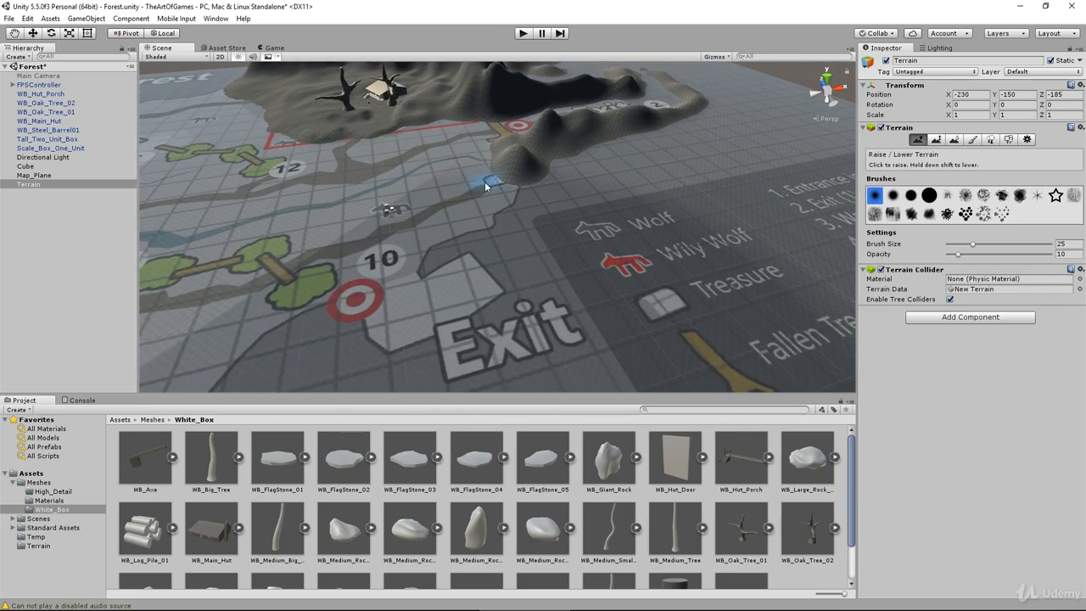
mouse_move(485, 182)
left_mouse_down()
mouse_move(531, 198)
mouse_move(474, 237)
left_mouse_up()
mouse_move(429, 265)
left_mouse_down()
mouse_move(498, 221)
mouse_move(485, 280)
mouse_move(498, 230)
mouse_move(464, 269)
mouse_move(462, 332)
left_mouse_up()
Step: Raise a ridge on the other side of the Exit by marker 10 and continue it along the high-ground border past marker 13
middle_click_drag(424, 343, 534, 266)
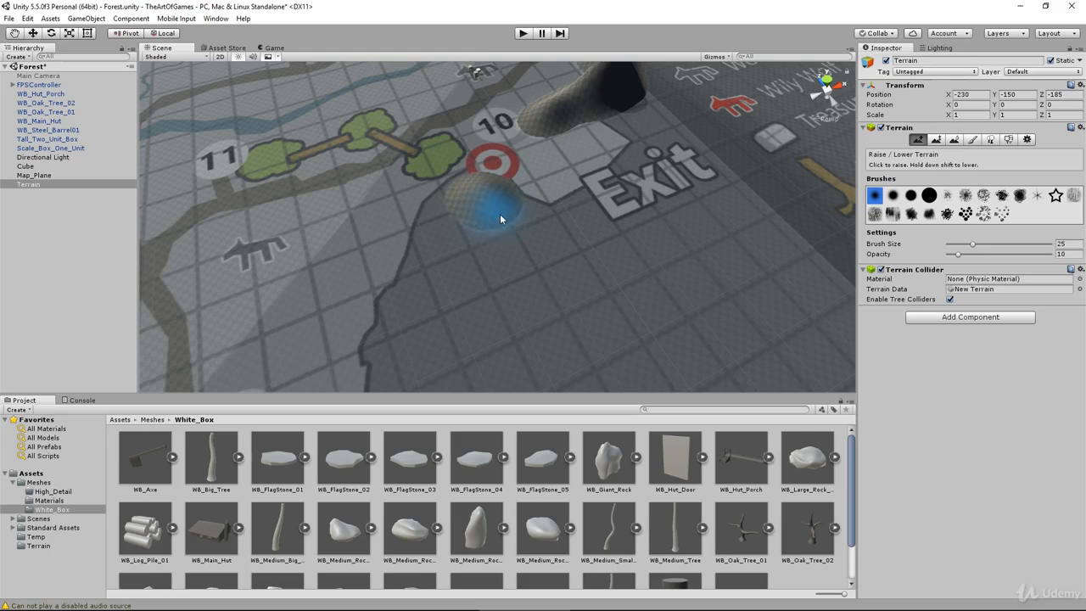
mouse_move(499, 214)
left_mouse_down()
mouse_move(468, 180)
mouse_move(568, 222)
mouse_move(657, 161)
left_mouse_up()
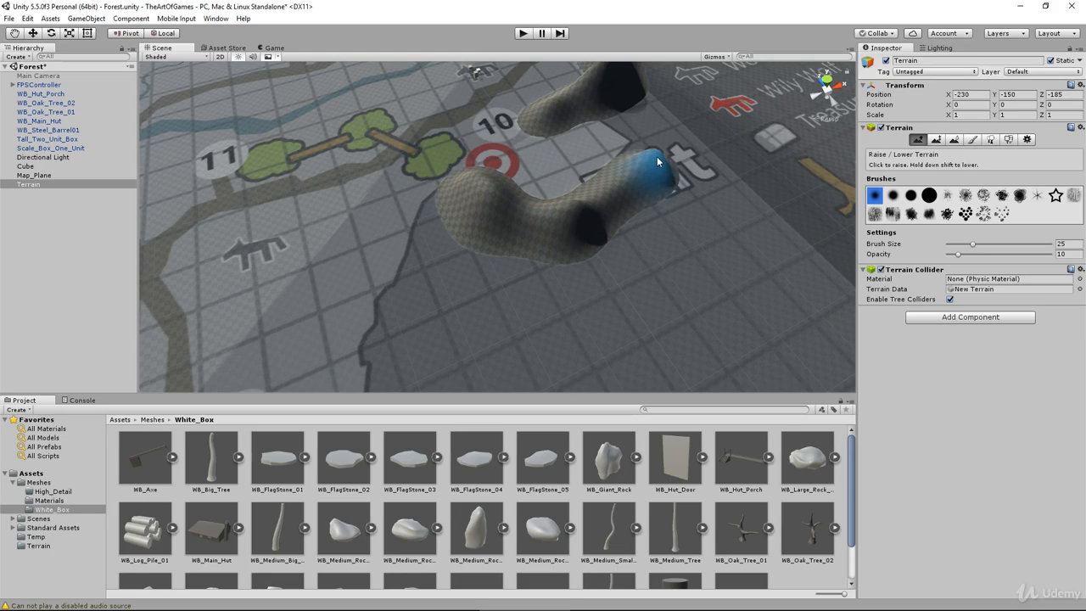
mouse_move(460, 227)
left_mouse_down()
mouse_move(441, 204)
mouse_move(407, 291)
mouse_move(416, 364)
left_mouse_up()
scroll(414, 353, "down", 3)
scroll(414, 353, "down", 3)
middle_click_drag(414, 353, 533, 182)
mouse_move(582, 181)
left_mouse_down()
mouse_move(549, 292)
mouse_move(464, 338)
left_mouse_up()
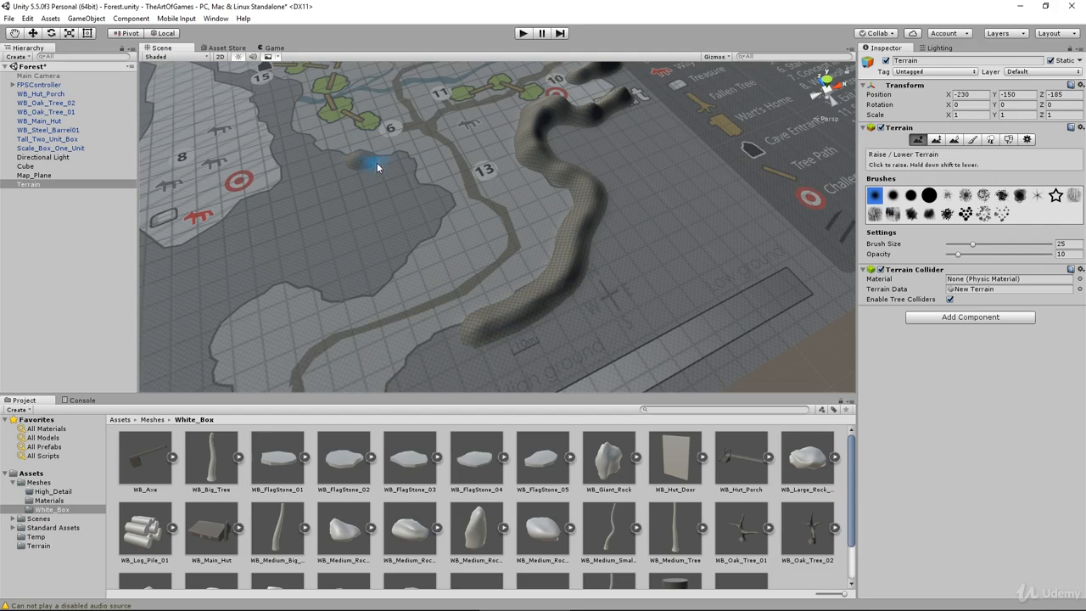
Step: Raise a ridge on the opposite side of the marker 13 path, running past marker 6 up to the cave at marker 15
left_click_drag(377, 167, 428, 190)
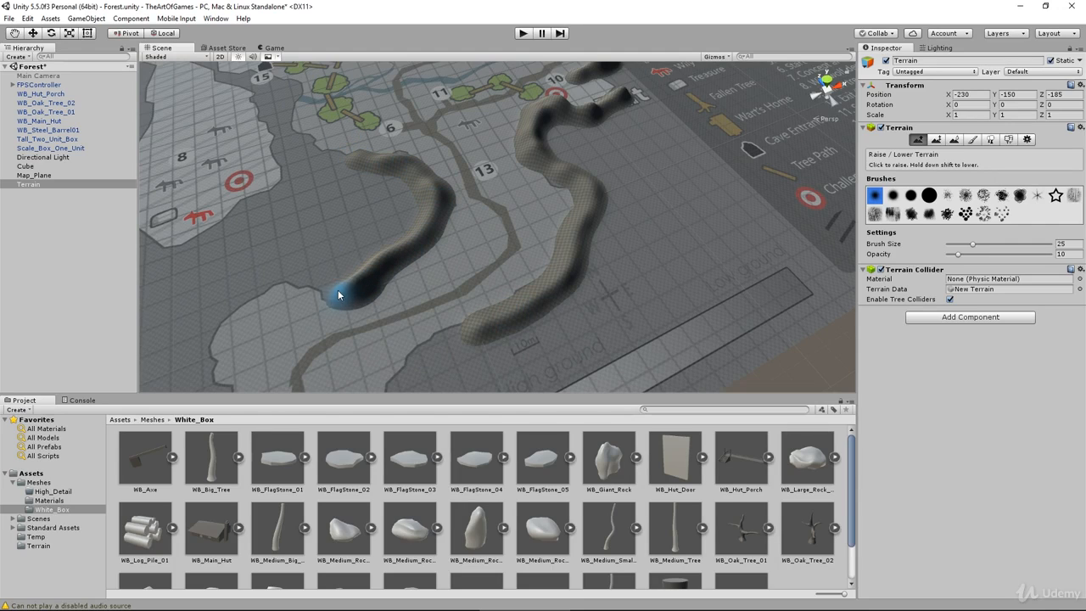
left_click_drag(337, 295, 303, 289)
mouse_move(345, 162)
left_mouse_down()
mouse_move(296, 141)
mouse_move(279, 91)
mouse_move(325, 127)
left_mouse_up()
middle_click_drag(325, 128, 525, 318)
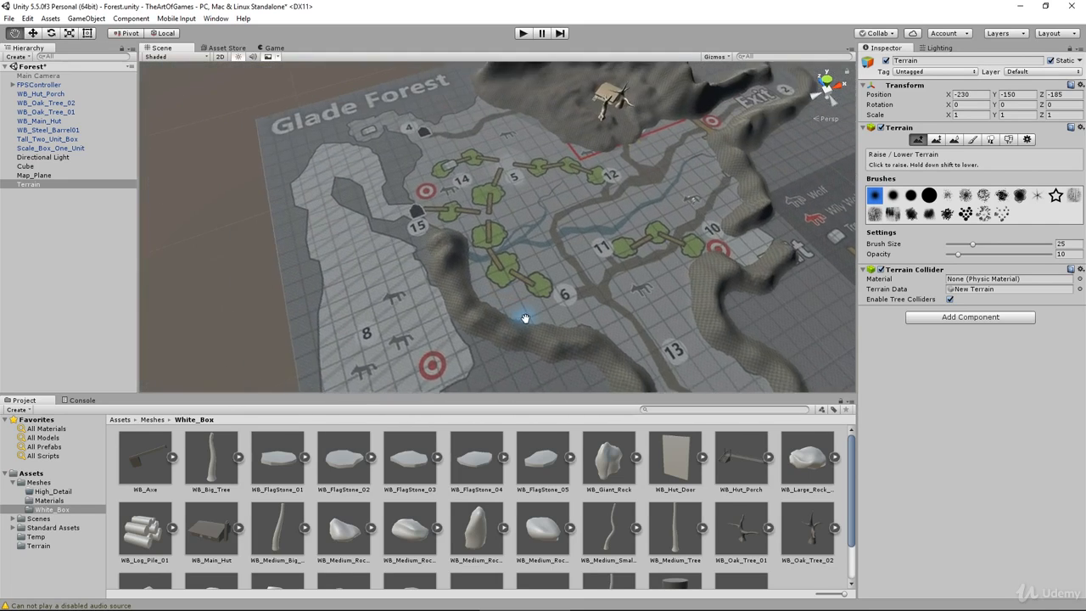
scroll(459, 265, "up", 3)
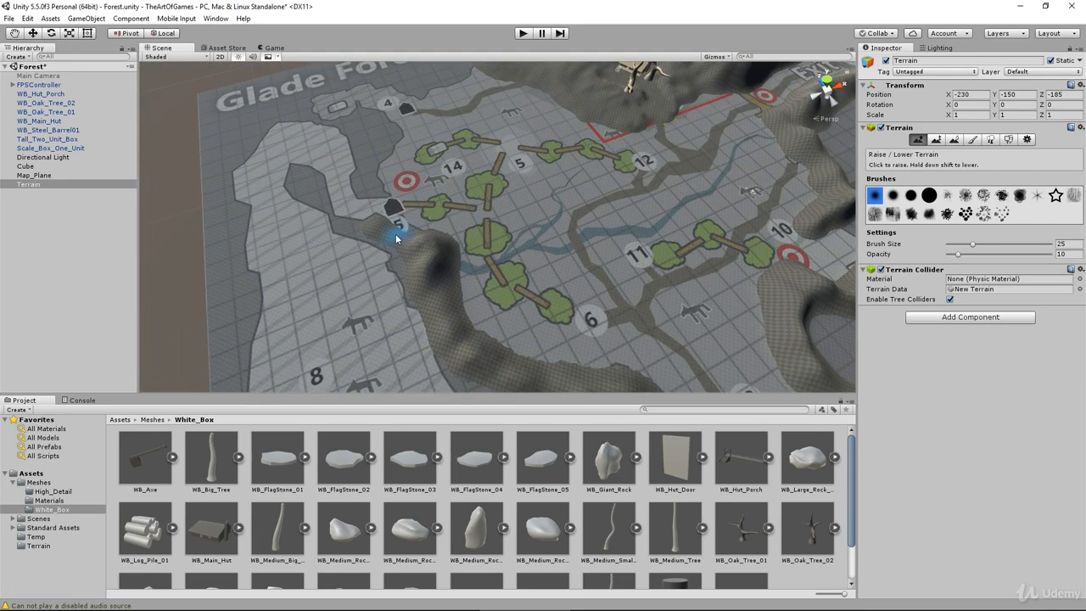
Step: Raise a ridge between the caves at markers 15 and 4, and another along the Glade Forest title joining the hut's mountains
middle_click_drag(477, 208, 485, 266)
scroll(405, 292, "up", 3)
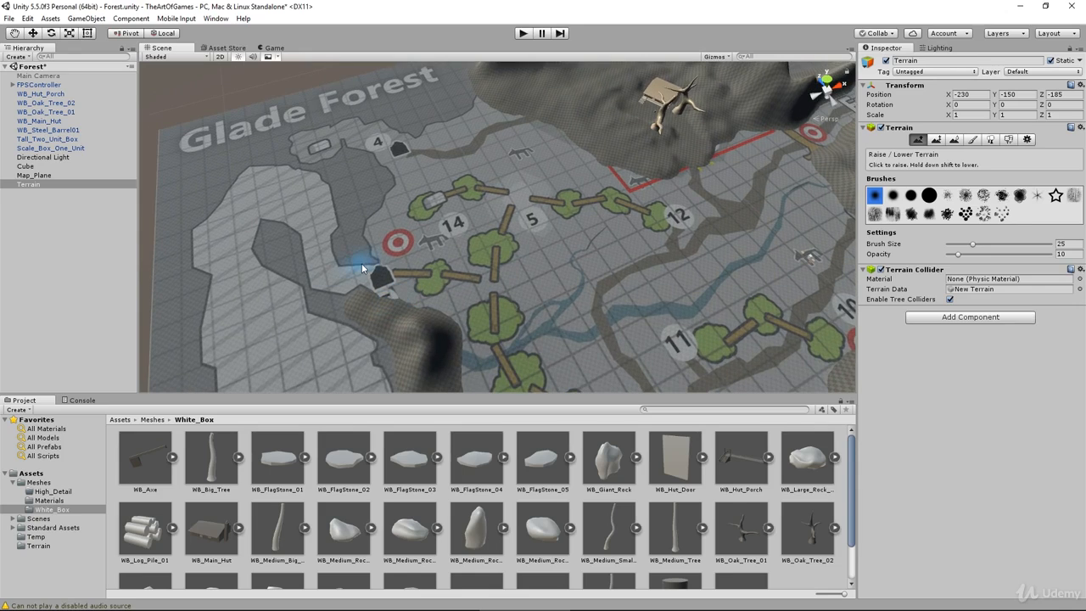
mouse_move(351, 226)
left_mouse_down()
mouse_move(376, 199)
mouse_move(337, 161)
mouse_move(353, 229)
mouse_move(364, 190)
mouse_move(370, 209)
mouse_move(360, 243)
mouse_move(386, 243)
left_mouse_up()
middle_click_drag(387, 237, 395, 316)
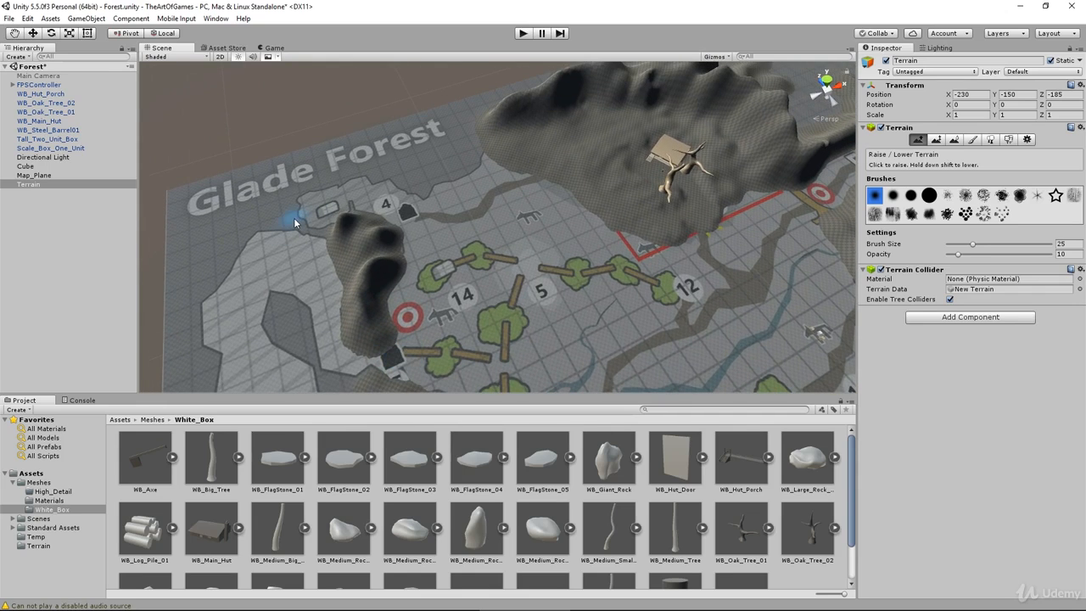
mouse_move(284, 181)
left_mouse_down()
mouse_move(431, 182)
mouse_move(474, 155)
mouse_move(438, 153)
mouse_move(405, 178)
mouse_move(380, 176)
left_mouse_up()
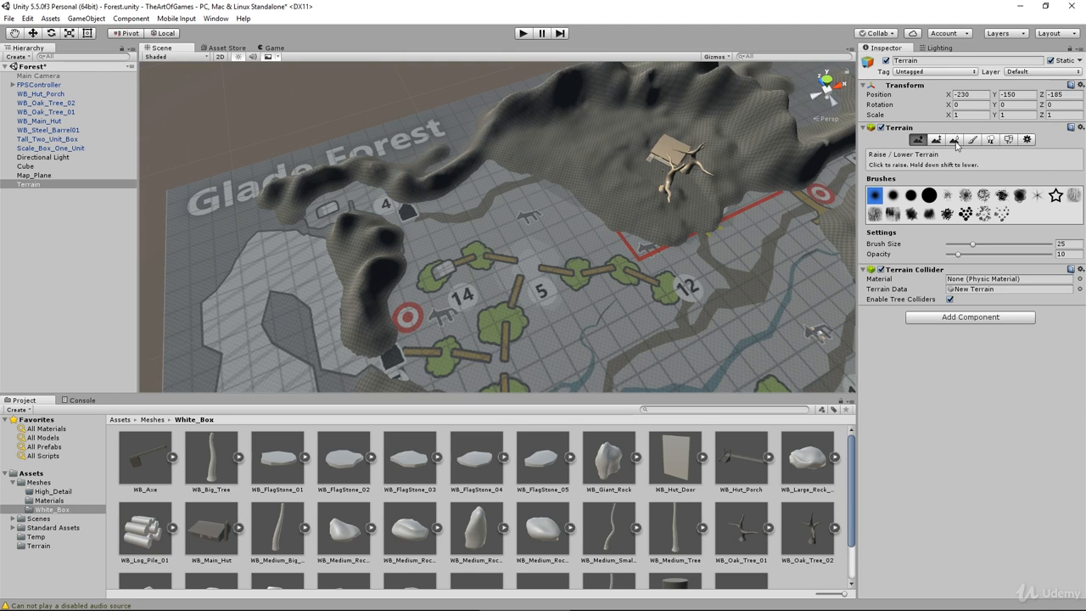
mouse_move(427, 176)
left_mouse_down()
mouse_move(449, 160)
mouse_move(402, 168)
mouse_move(430, 149)
mouse_move(422, 172)
mouse_move(397, 162)
mouse_move(474, 119)
mouse_move(409, 167)
mouse_move(335, 150)
mouse_move(381, 170)
mouse_move(274, 188)
left_mouse_up()
Step: Set the brush size to 38 and extend the ridge around the map corner and down the outer border of area 8
left_click(986, 245)
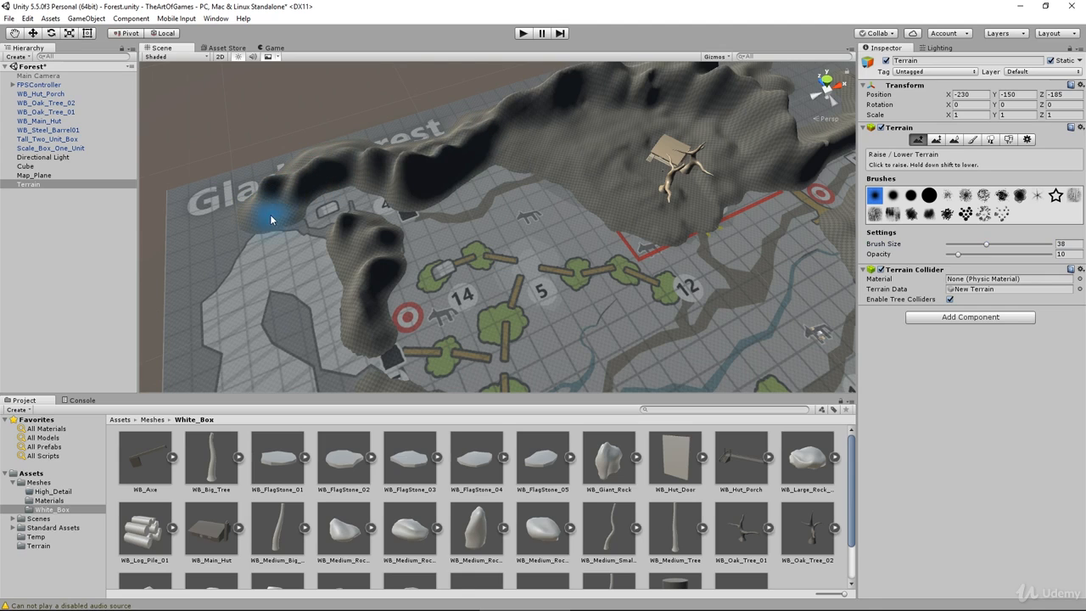
mouse_move(201, 252)
left_mouse_down()
mouse_move(170, 303)
mouse_move(177, 348)
mouse_move(180, 280)
mouse_move(222, 201)
mouse_move(227, 225)
mouse_move(325, 167)
left_mouse_up()
scroll(380, 212, "down", 5)
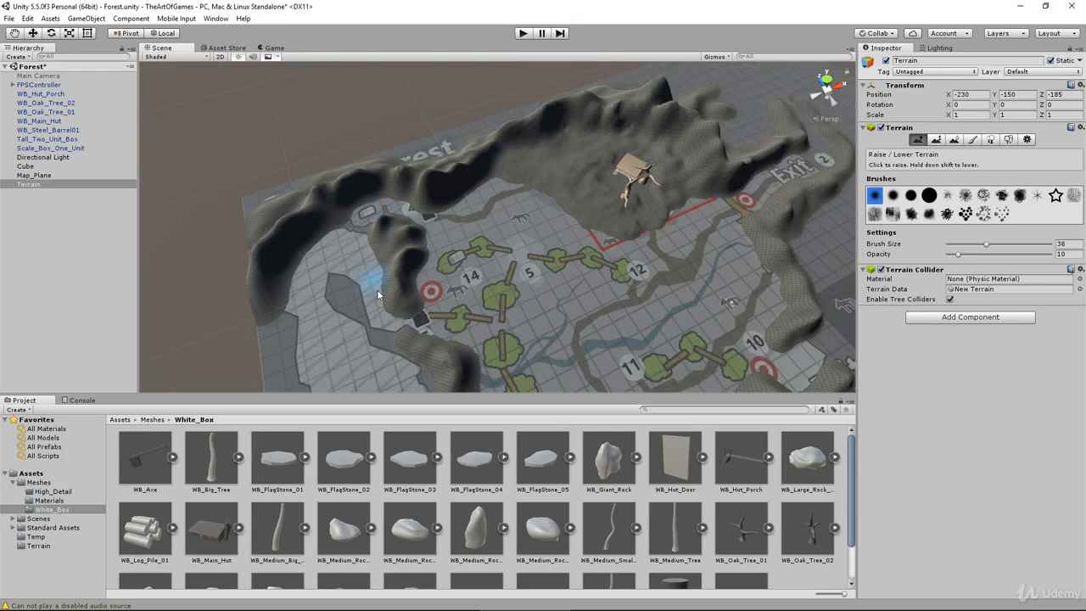
middle_click_drag(401, 262, 407, 151)
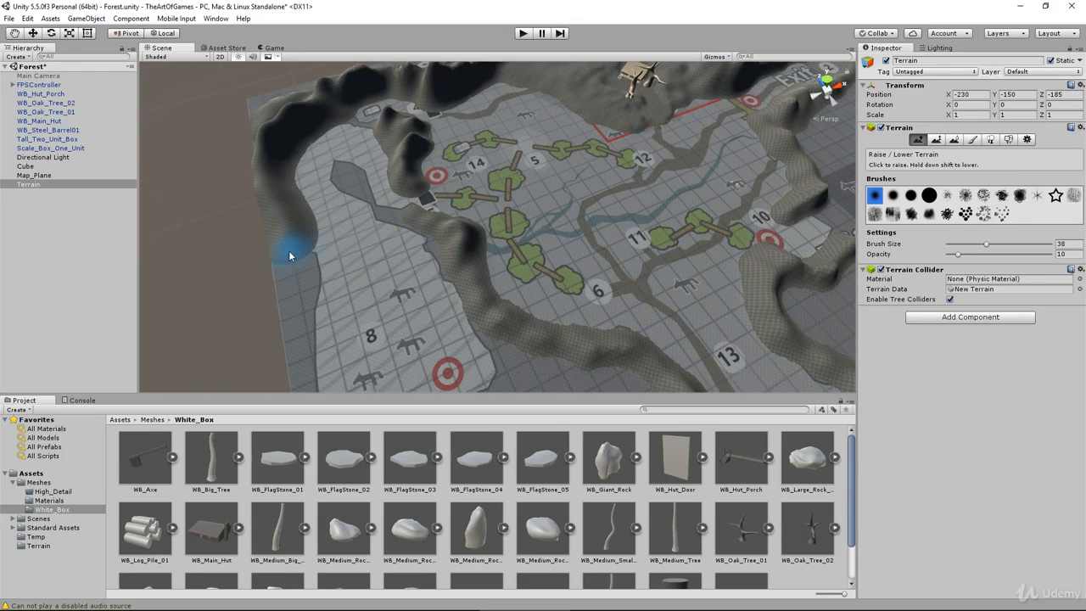
middle_click_drag(331, 319, 351, 145)
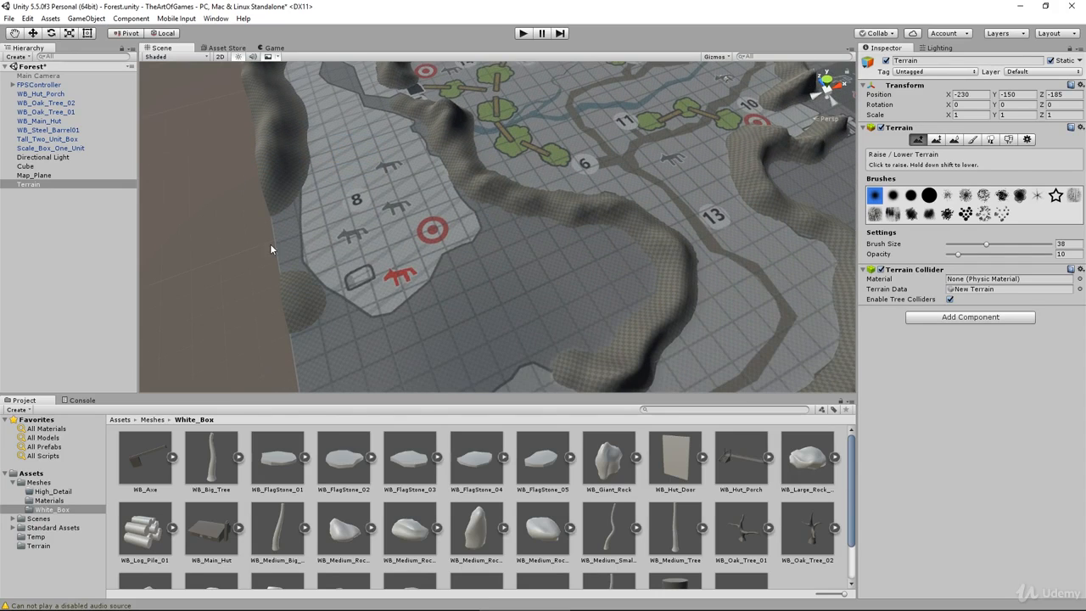
Step: Close area 8 with a ridge joining the inner one, fill the enclosed high ground and extend it toward the Entrance
mouse_move(324, 331)
left_mouse_down()
mouse_move(394, 360)
mouse_move(446, 331)
mouse_move(407, 326)
mouse_move(525, 238)
mouse_move(501, 208)
mouse_move(506, 243)
mouse_move(475, 266)
left_mouse_up()
scroll(496, 295, "down", 3)
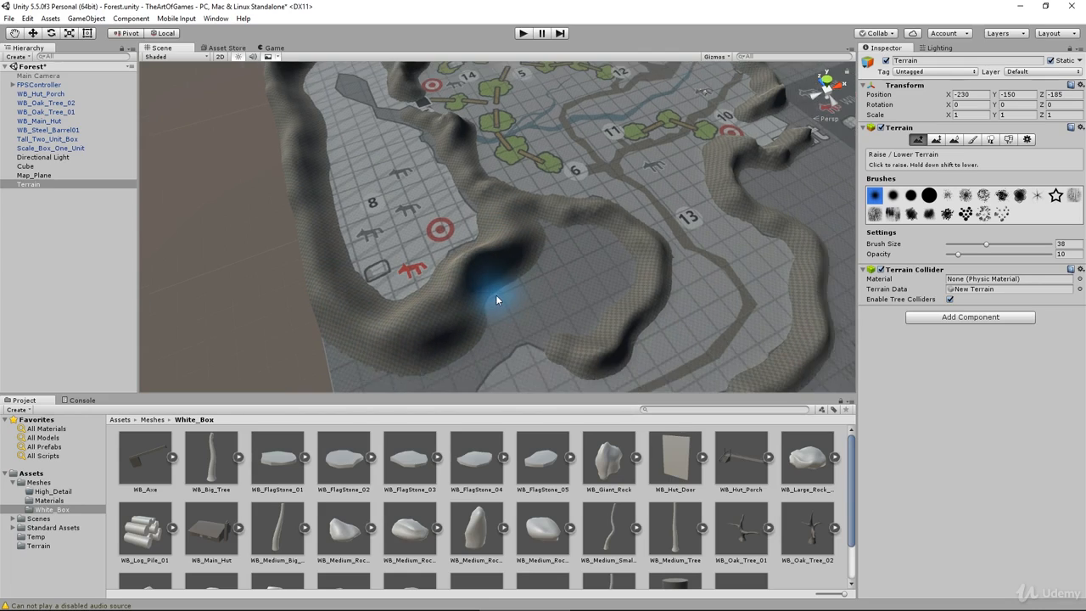
middle_click_drag(491, 287, 496, 184)
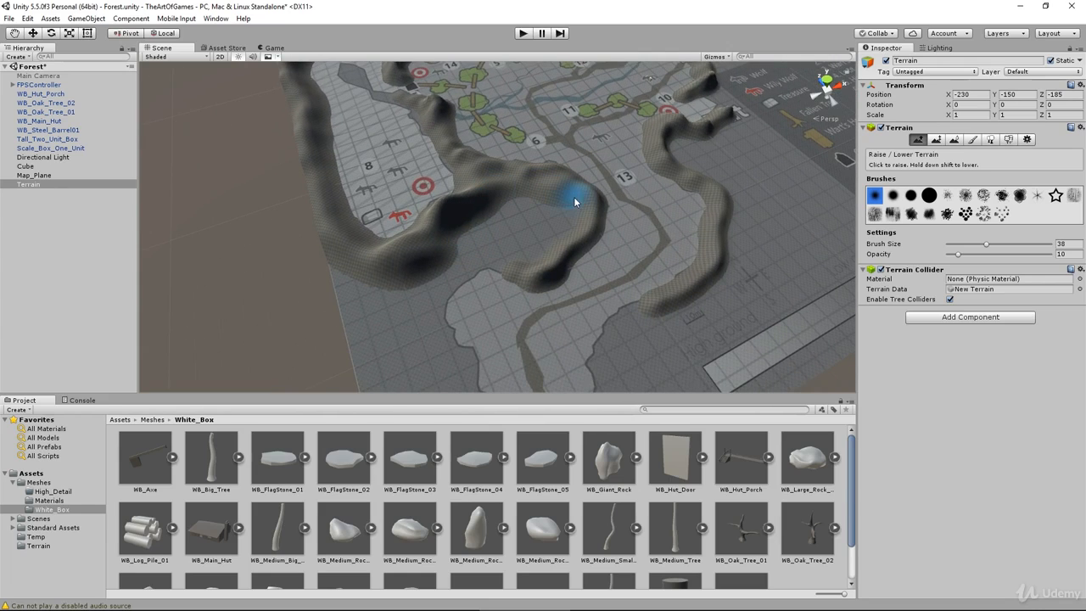
mouse_move(466, 266)
left_mouse_down()
mouse_move(424, 322)
mouse_move(453, 368)
left_mouse_up()
mouse_move(483, 220)
left_mouse_down()
mouse_move(497, 230)
mouse_move(498, 190)
mouse_move(437, 245)
left_mouse_up()
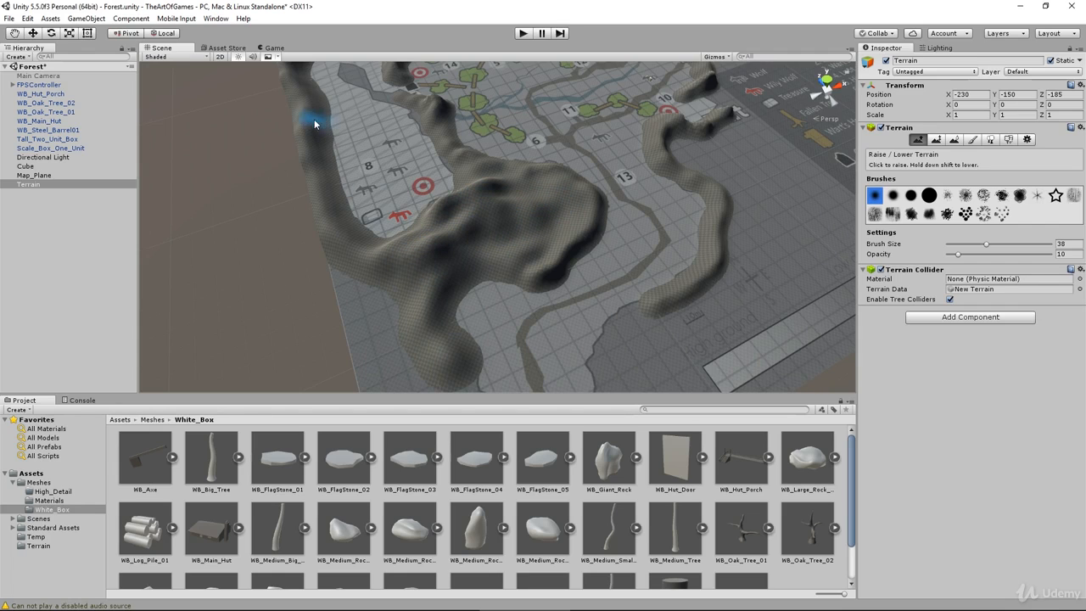
Step: Raise ridges on both sides of the Entrance path at marker 1 and join them to the existing mountains
middle_click_drag(495, 246, 414, 73)
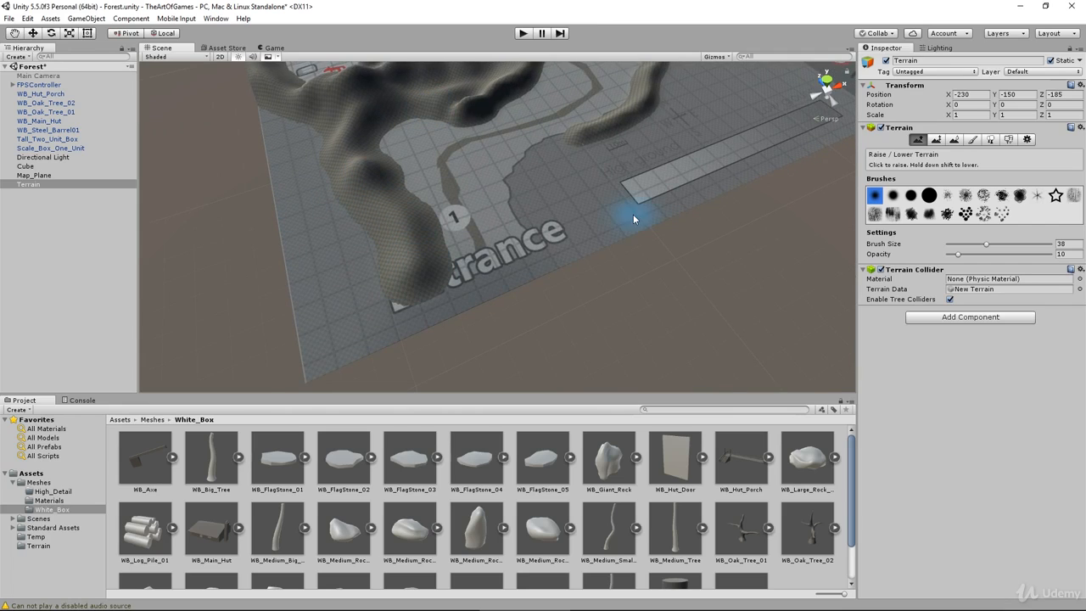
mouse_move(575, 246)
left_mouse_down()
mouse_move(537, 213)
mouse_move(535, 167)
left_mouse_up()
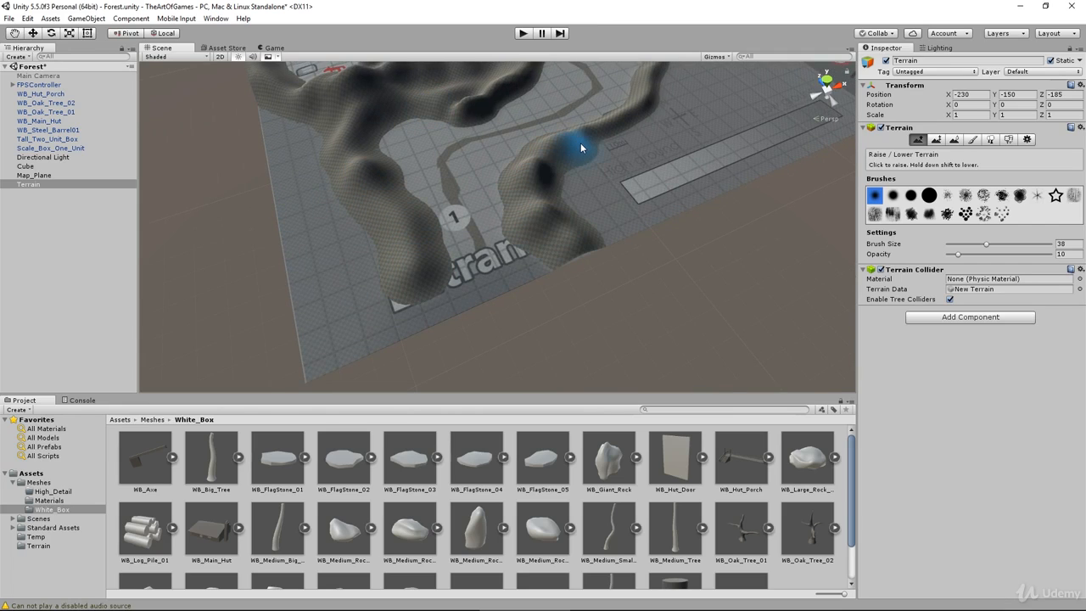
left_click_drag(642, 111, 657, 79)
Step: Inspect the mountains around the map, the hut and the cave at marker 15, and undo the last terrain change
middle_click_drag(657, 80, 589, 229)
mouse_move(572, 270)
left_mouse_down()
mouse_move(608, 214)
mouse_move(575, 136)
mouse_move(612, 110)
left_mouse_up()
left_click_drag(299, 252, 231, 293)
mouse_move(395, 222)
left_mouse_down()
mouse_move(356, 167)
mouse_move(444, 194)
left_mouse_up()
middle_click_drag(463, 161, 458, 280)
mouse_move(645, 204)
left_mouse_down("alt")
mouse_move(535, 181)
mouse_move(533, 109)
left_mouse_up("alt")
middle_click_drag(533, 109, 532, 224)
scroll(532, 224, "up", 5)
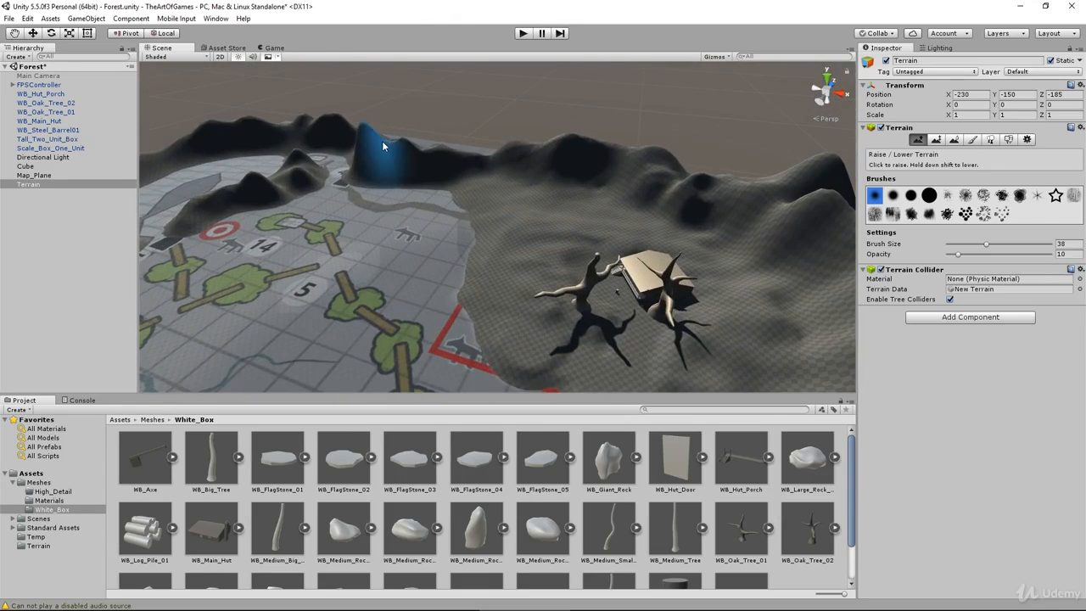
key("f")
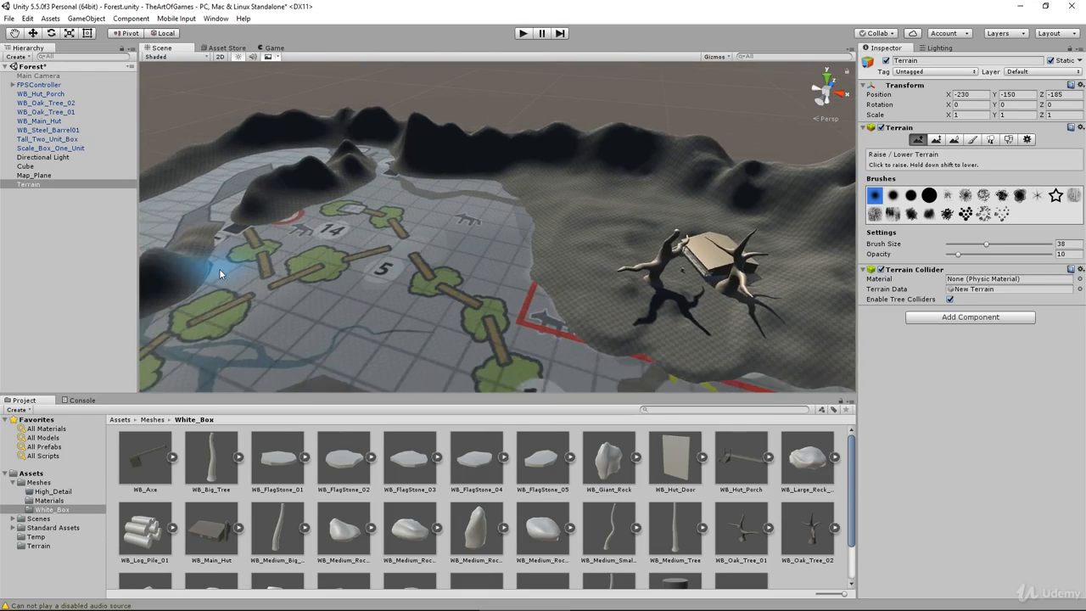
left_click_drag(543, 85, 461, 129, "alt")
left_click_drag(450, 220, 255, 331)
middle_click_drag(473, 204, 418, 259)
scroll(419, 258, "down", 5)
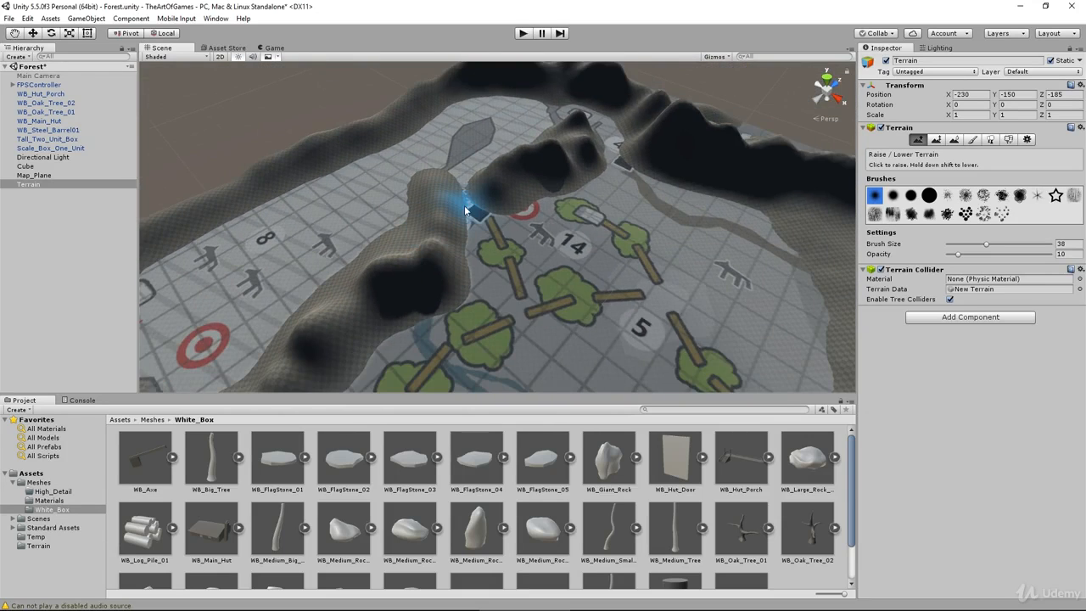
left_click_drag(475, 212, 509, 235)
key("ctrl+z")
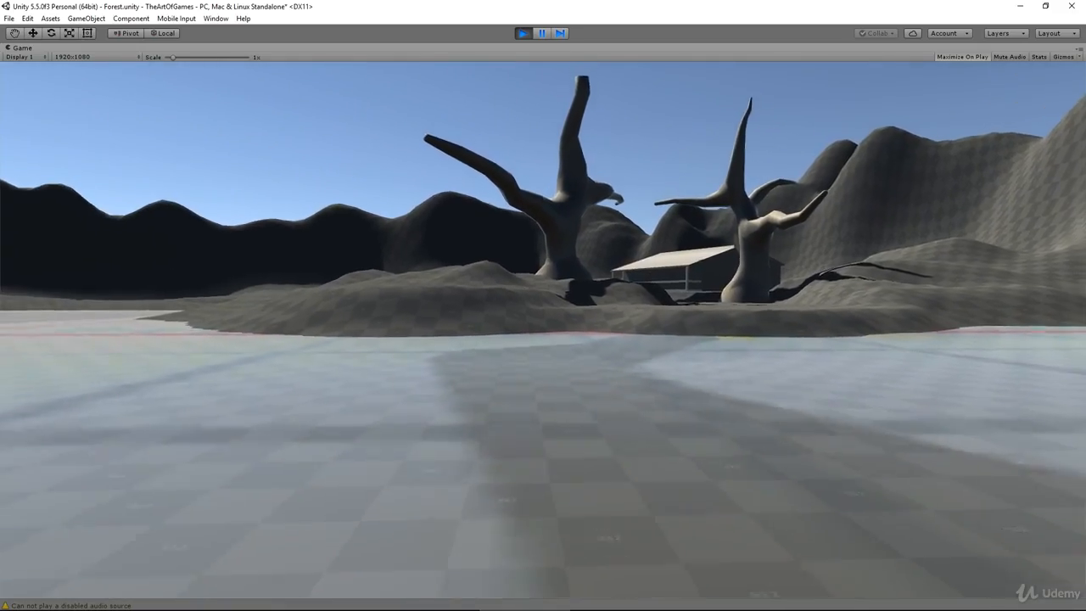
Step: Play-test the scene, walking from the path up to the hut and viewing the surrounding mountains
key("w")
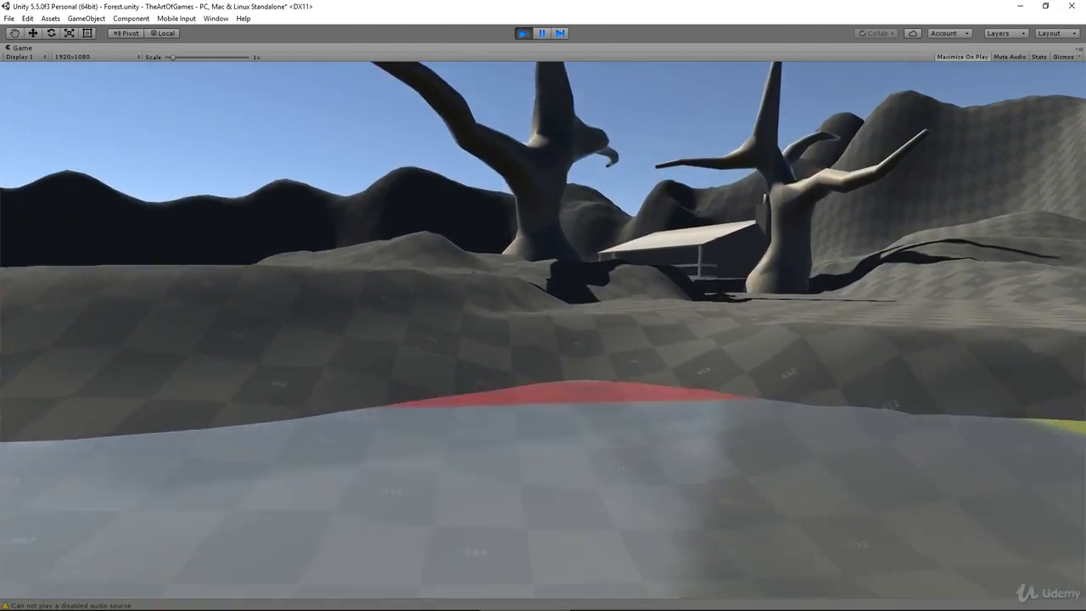
key("w")
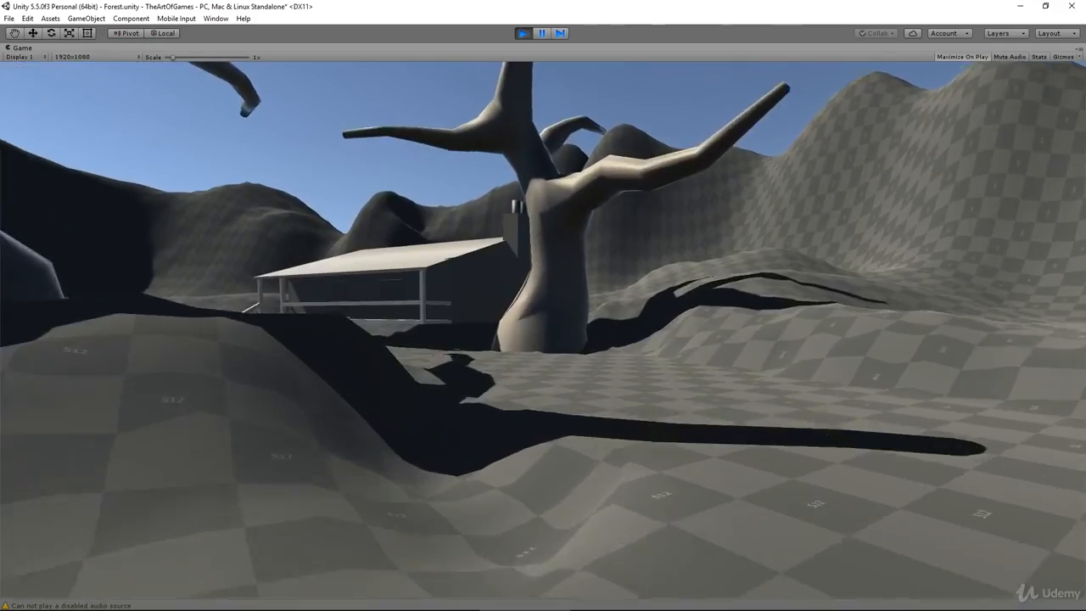
key("w")
key("s")
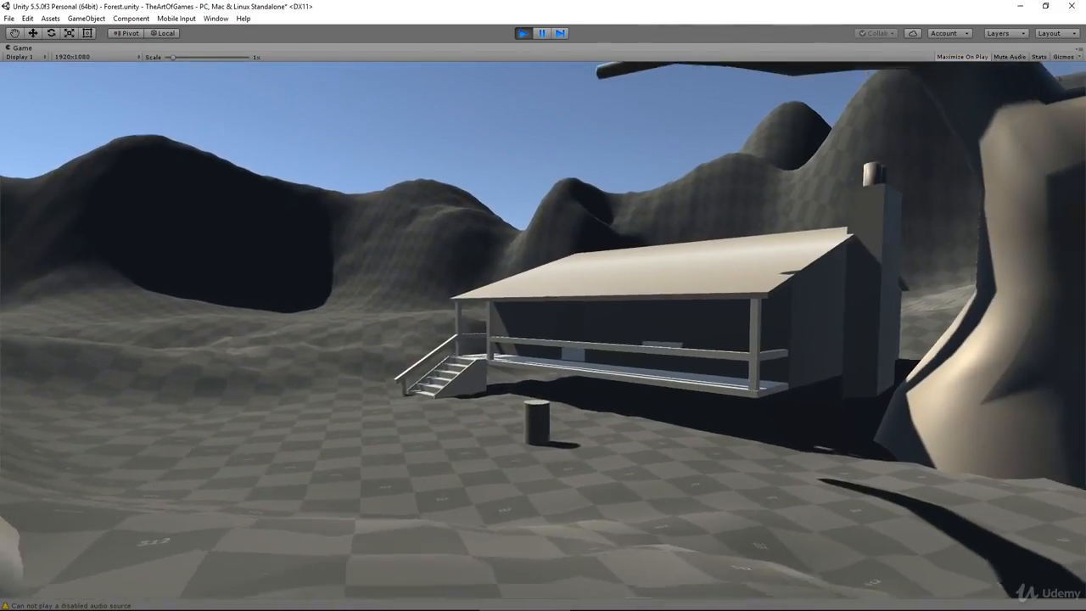
key("s")
key("w")
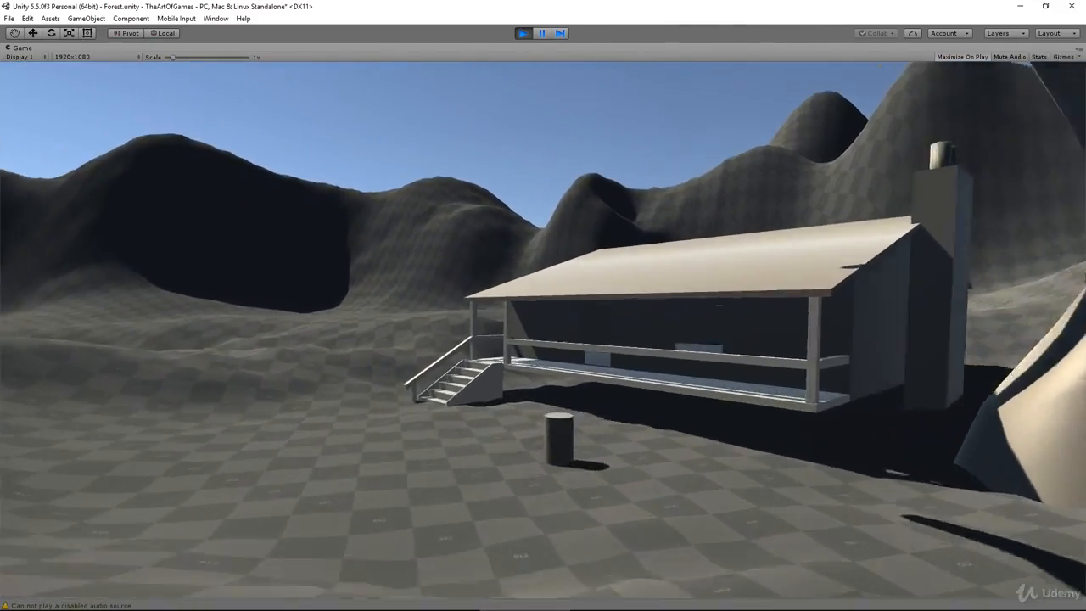
key("w")
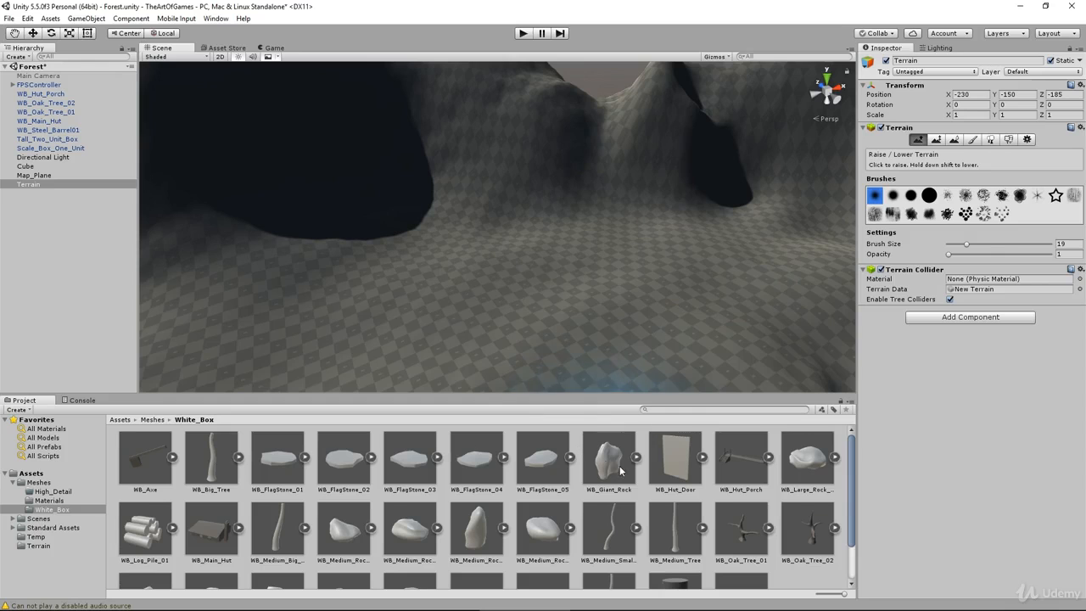
Step: Place a WB_Giant_Rock from the White_Box meshes on the terrain beside the dark mountain
left_click_drag(619, 466, 575, 251)
left_click_drag(581, 296, 642, 137, "alt")
key("w")
left_click_drag(607, 170, 468, 178)
left_click_drag(662, 229, 458, 240, "alt")
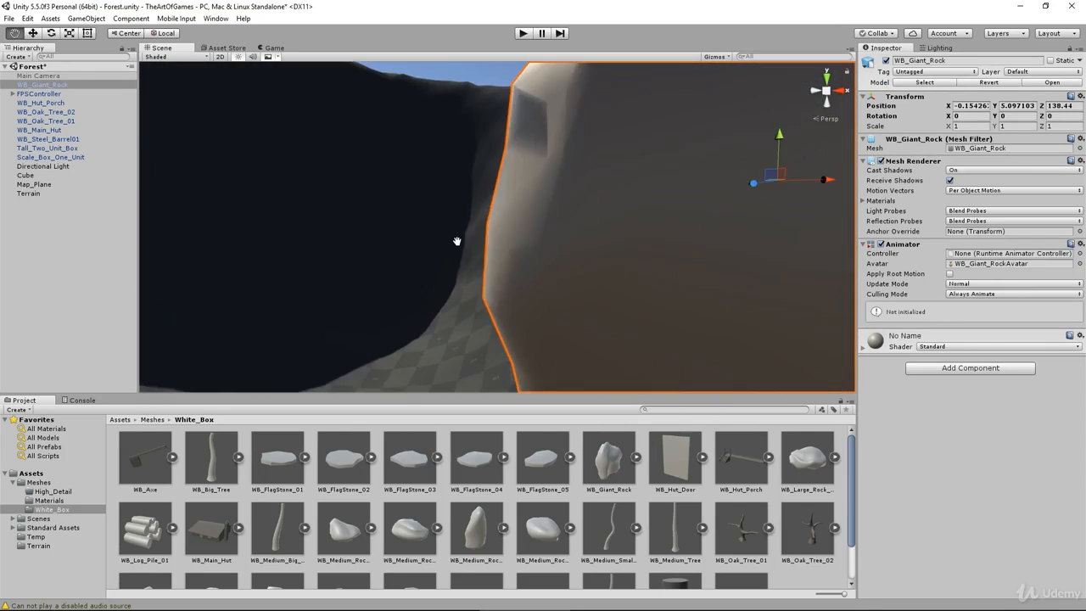
scroll(458, 240, "down", 3)
Step: Rotate the giant rock to about 18, 36, 0 degrees and sink it into the ground at about -0.13, 3.07, 138.48
left_click_drag(597, 174, 598, 210)
key("e")
left_click_drag(613, 249, 561, 285)
key("w")
left_click_drag(611, 210, 662, 222)
left_click_drag(631, 174, 629, 152)
left_click_drag(653, 200, 657, 200)
mouse_move(656, 229)
left_mouse_down("alt")
mouse_move(755, 292)
mouse_move(804, 274)
mouse_move(342, 348)
mouse_move(475, 381)
left_mouse_up("alt")
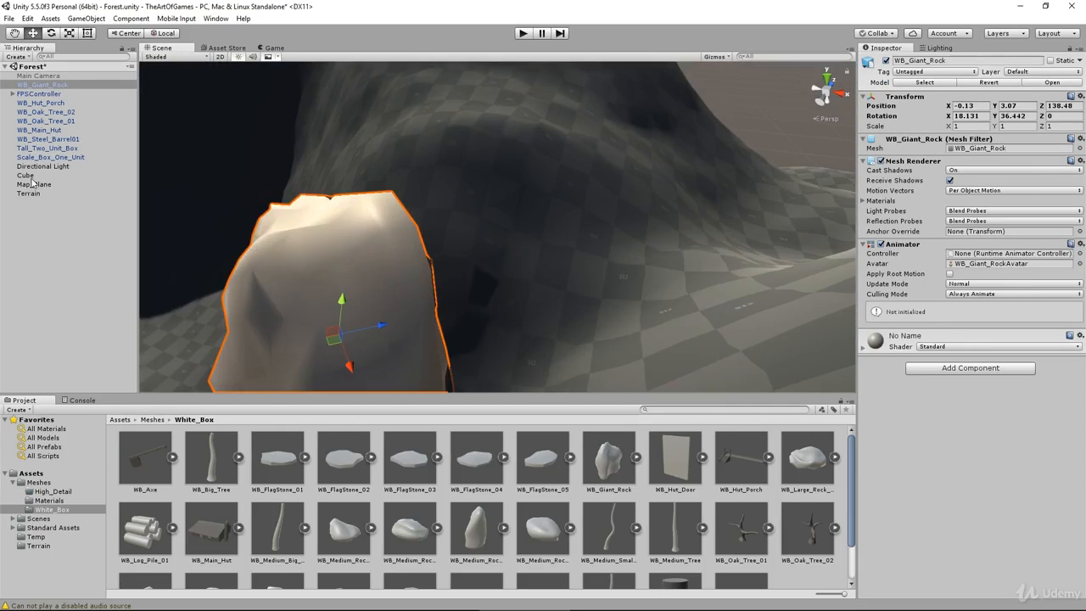
Step: Select the Terrain and raise the slope beside the giant rock with brush size 25 and opacity 1
left_click(31, 194)
left_click(919, 142)
left_click_drag(973, 246, 957, 247)
mouse_move(485, 162)
left_mouse_down("alt")
mouse_move(565, 358)
mouse_move(462, 184)
mouse_move(626, 260)
mouse_move(365, 365)
left_mouse_up("alt")
left_click_drag(957, 244, 972, 244)
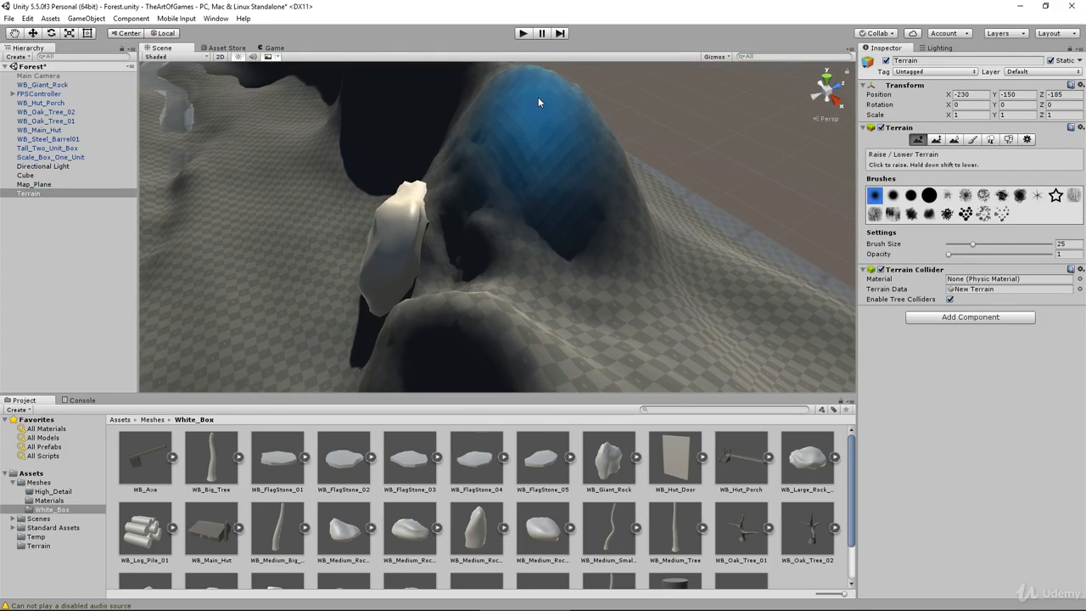
left_click_drag(560, 203, 439, 161)
left_click_drag(594, 233, 637, 171, "alt")
Step: Place a second WB_Giant_Rock in the scene near the first one and frame it
left_click(33, 34)
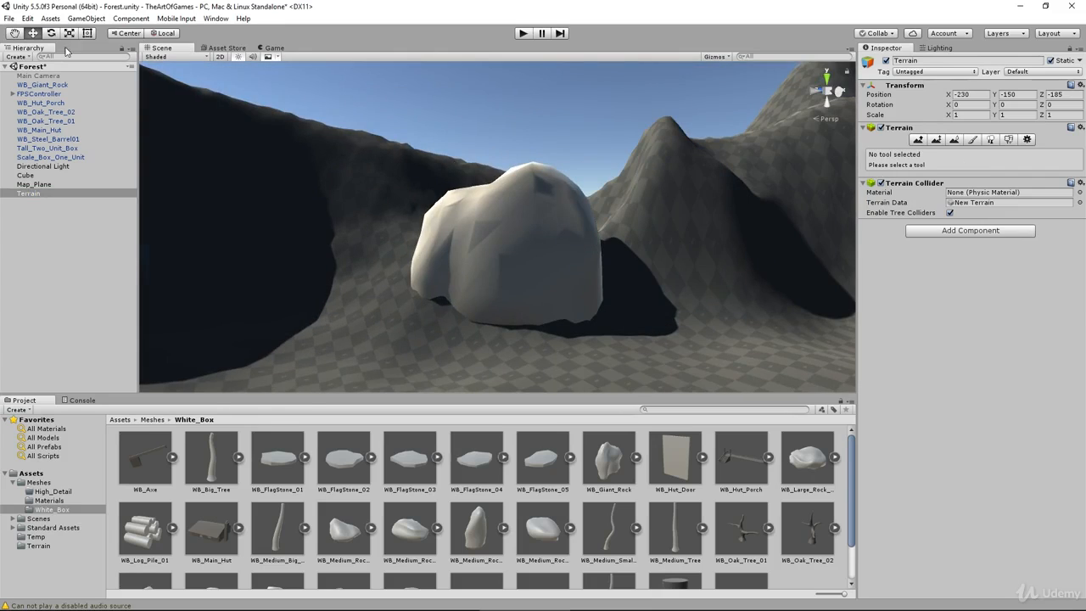
left_click_drag(609, 458, 789, 310)
key("f")
Step: Rotate the second giant rock to about -23, 216, 84 degrees and position it beside the first at 6.99, 7.28, 136.84
key("e")
key("w")
left_click_drag(654, 187, 659, 270)
left_click_drag(660, 280, 437, 284, "alt")
left_click_drag(437, 293, 678, 310, "alt")
left_click_drag(689, 307, 552, 302)
left_click_drag(545, 264, 339, 272)
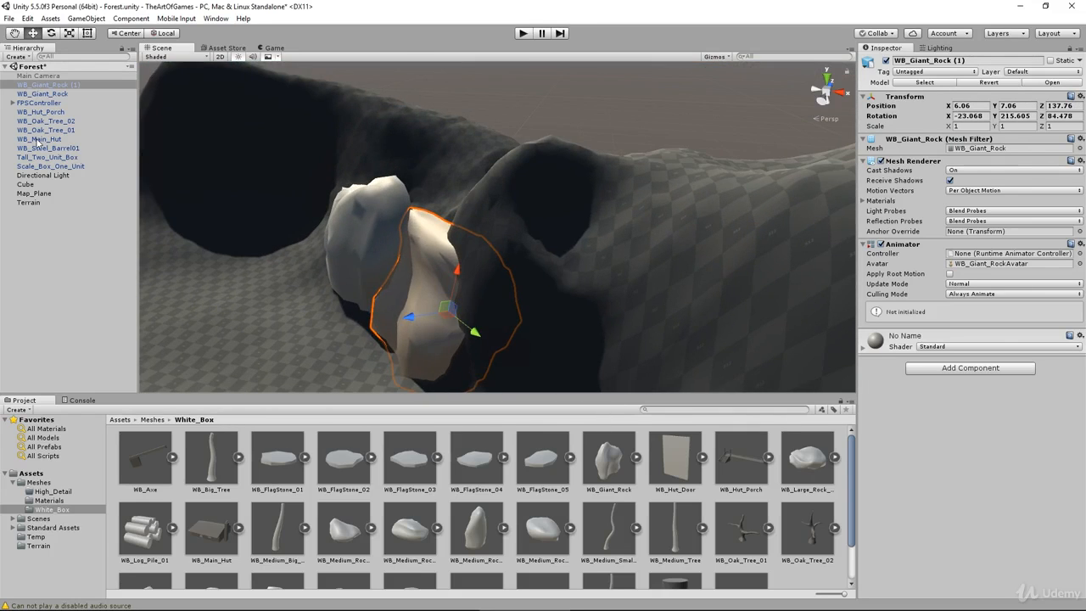
left_click_drag(478, 335, 489, 343)
left_click_drag(422, 327, 416, 328)
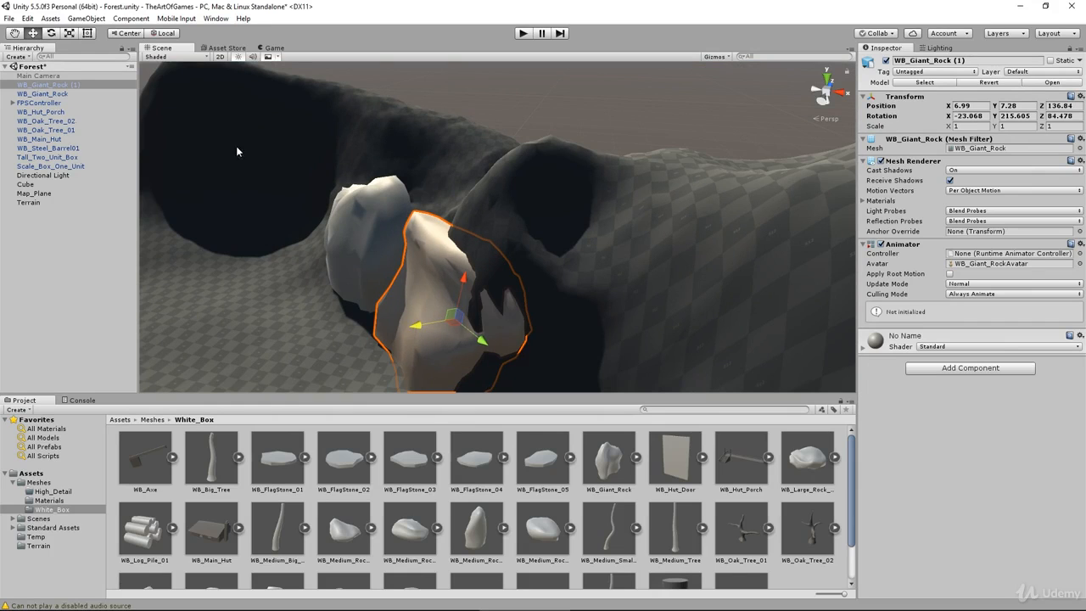
Step: Select the Terrain and raise the slope behind the second giant rock with brush size 25 and opacity 1
left_click(29, 202)
left_click(918, 140)
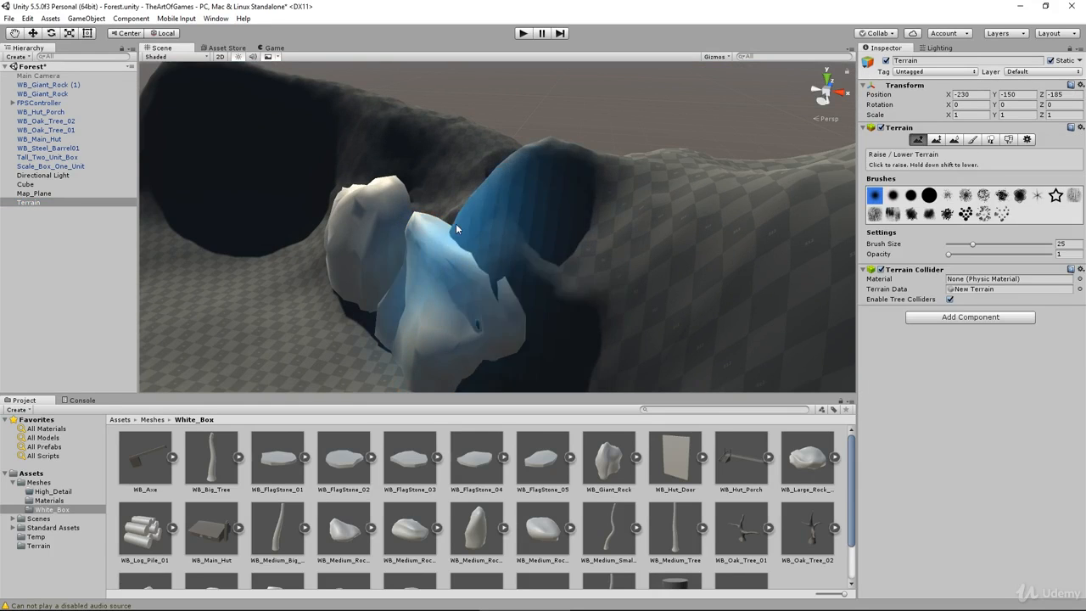
mouse_move(458, 225)
left_mouse_down("shift")
mouse_move(688, 252)
mouse_move(623, 327)
left_mouse_up("shift")
Step: Place WB_Large_Rock_01 on the ground in front of the two giant rocks
left_click_drag(807, 460, 570, 359)
left_click_drag(570, 360, 391, 248)
left_click_drag(453, 285, 530, 386, "alt")
Step: Shift the second giant rock closer to the first, and reposition both giant rocks together against the mountain
left_click(537, 281)
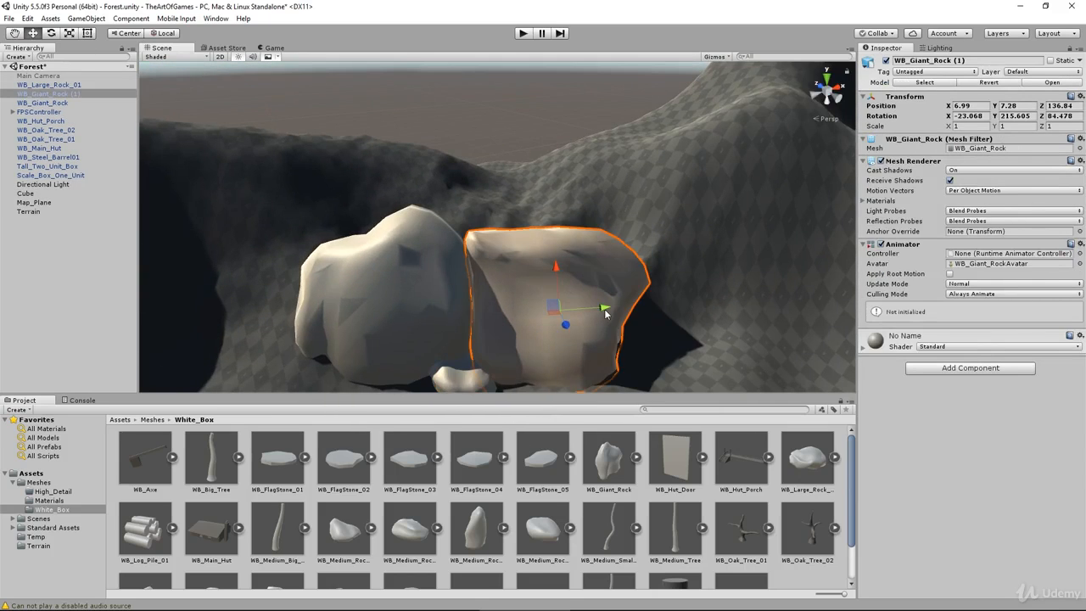
left_click_drag(604, 309, 586, 308)
left_click_drag(586, 308, 504, 300, "alt")
left_click(416, 293, "shift")
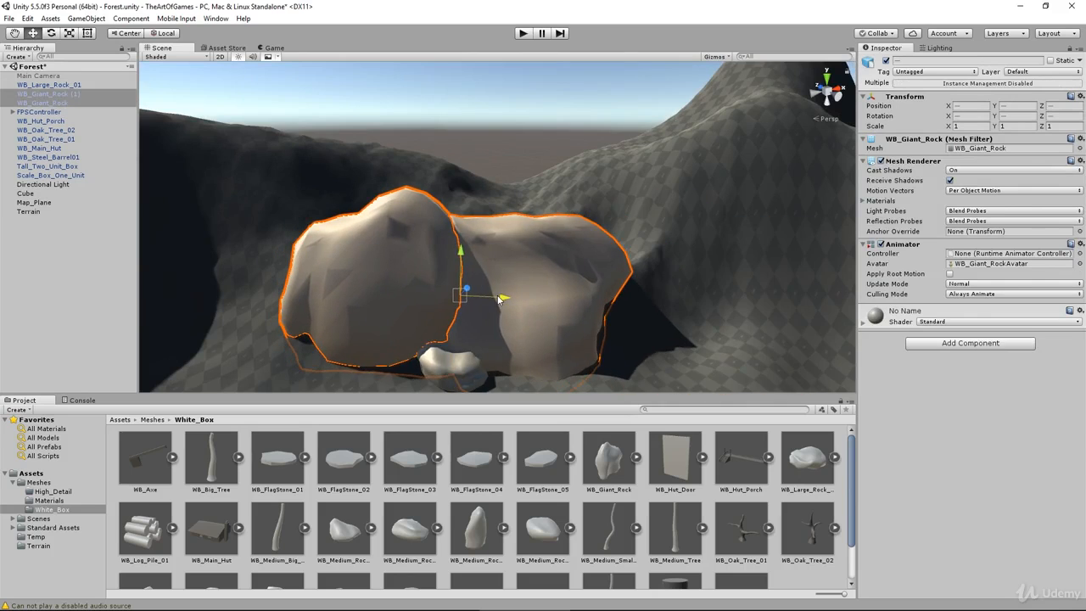
middle_click_drag(504, 300, 513, 235)
Step: Place WB_Medium_Rock_01 on the ground at one end of the large rock
left_click_drag(411, 529, 418, 291)
left_click_drag(416, 246, 416, 255)
left_click_drag(461, 293, 526, 307)
left_click_drag(494, 307, 543, 293)
Step: Place WB_Medium_Rock_02 on the ground at the other end of the large rock
left_click_drag(397, 537, 619, 311)
left_click_drag(618, 314, 462, 318, "alt")
left_click_drag(451, 293, 369, 339)
left_click_drag(437, 328, 427, 327)
left_click_drag(428, 326, 525, 252, "alt")
Step: Rotate and reposition the medium and large rocks into one cluster, with WB_Large_Rock_01 at 4.2, 3.86, 134.34
left_click(403, 270)
left_click(419, 272)
left_click(411, 275)
left_click_drag(411, 275, 426, 315, "alt")
left_click_drag(426, 316, 465, 292)
scroll(451, 257, "up", 4)
key("e")
key("w")
left_click_drag(539, 244, 544, 271)
key("e")
key("w")
left_click_drag(543, 271, 512, 326, "alt")
left_click(494, 336)
left_click_drag(475, 283, 563, 399)
left_click(507, 295)
Step: Place WB_Small_Medium_Rock_01 in the scene and position it beside the large rock
scroll(378, 546, "down", 2)
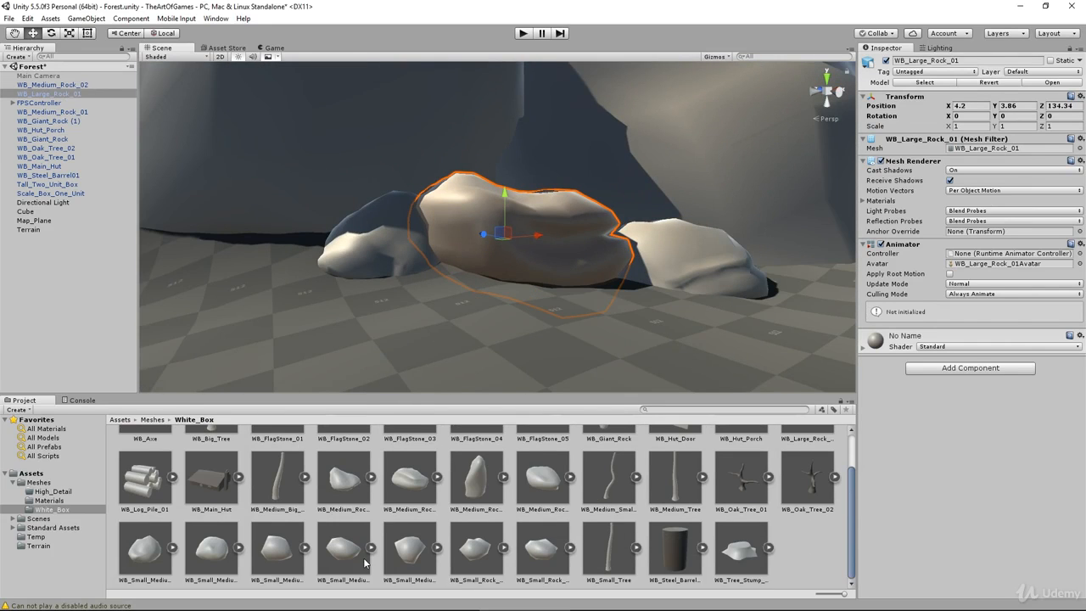
left_click_drag(146, 562, 442, 231)
left_click_drag(442, 231, 503, 304, "alt")
left_click_drag(503, 304, 551, 294)
left_click_drag(516, 354, 465, 343, "alt")
left_click_drag(465, 156, 465, 153)
Step: Place WB_Small_Medium_Rock_06 and WB_Small_Medium_Rock_04 in the gap between WB_Medium_Rock_01 and the large rock
scroll(446, 588, "down", 1)
left_click_drag(410, 552, 435, 253)
left_click_drag(434, 253, 442, 296, "alt")
left_click_drag(343, 550, 506, 278)
left_click_drag(505, 241, 474, 229)
Step: Play the scene to inspect the rock cluster from the first-person view, and stop play mode
left_click(465, 385)
left_click(470, 261)
left_click(480, 339)
scroll(481, 339, "down", 3)
left_click_drag(480, 330, 490, 349, "alt")
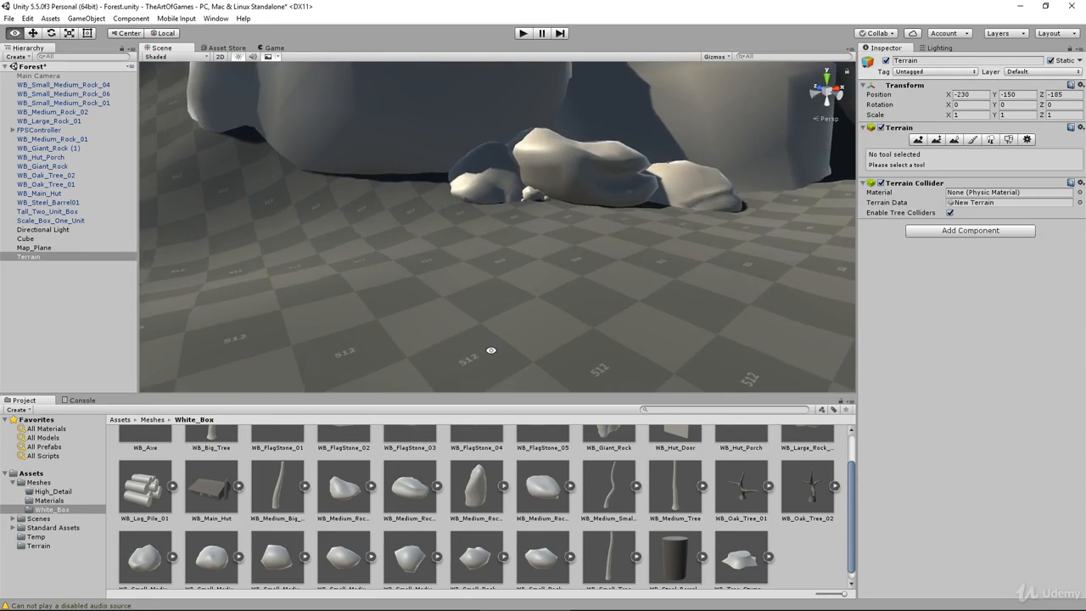
left_click(522, 33)
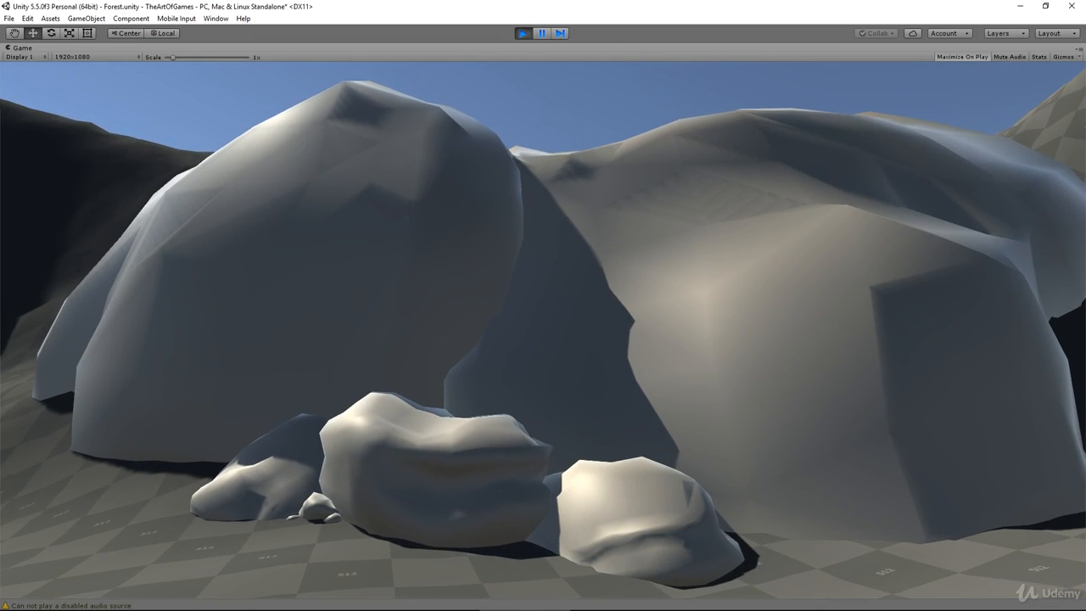
key("Escape")
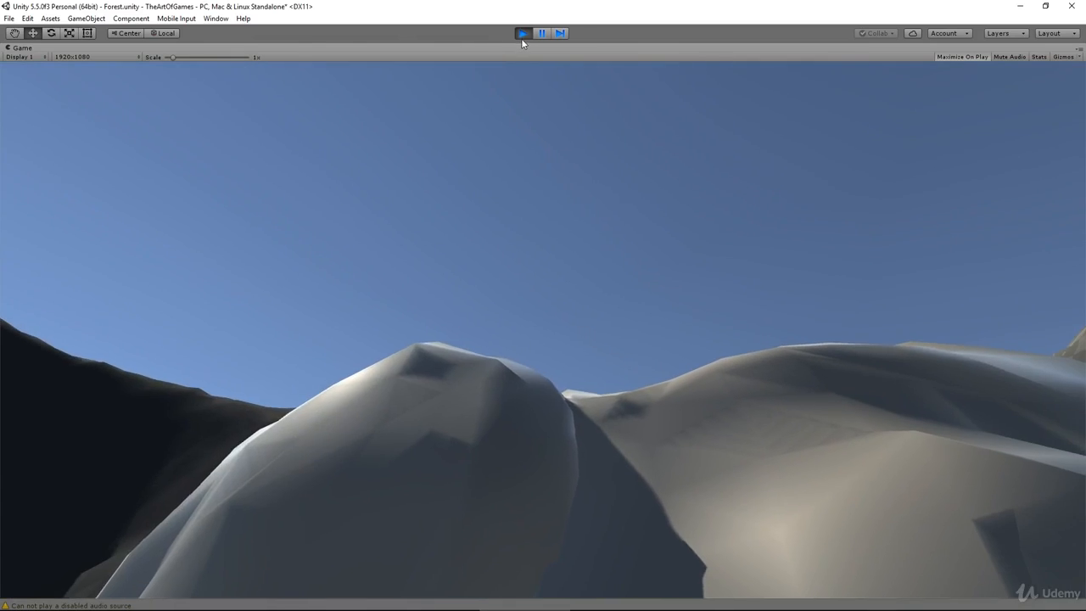
left_click(521, 35)
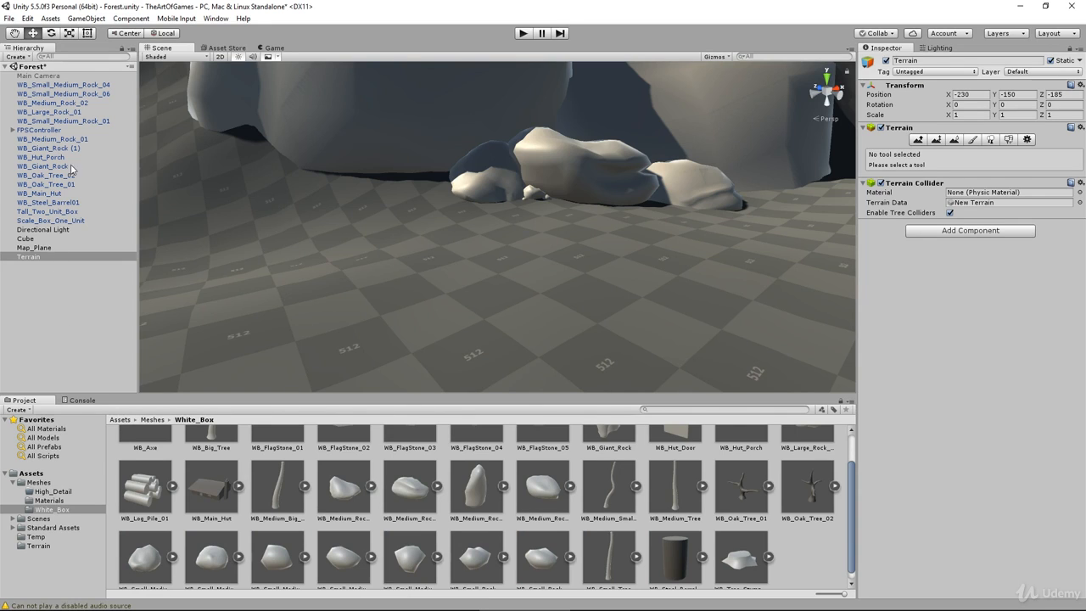
left_click(13, 131)
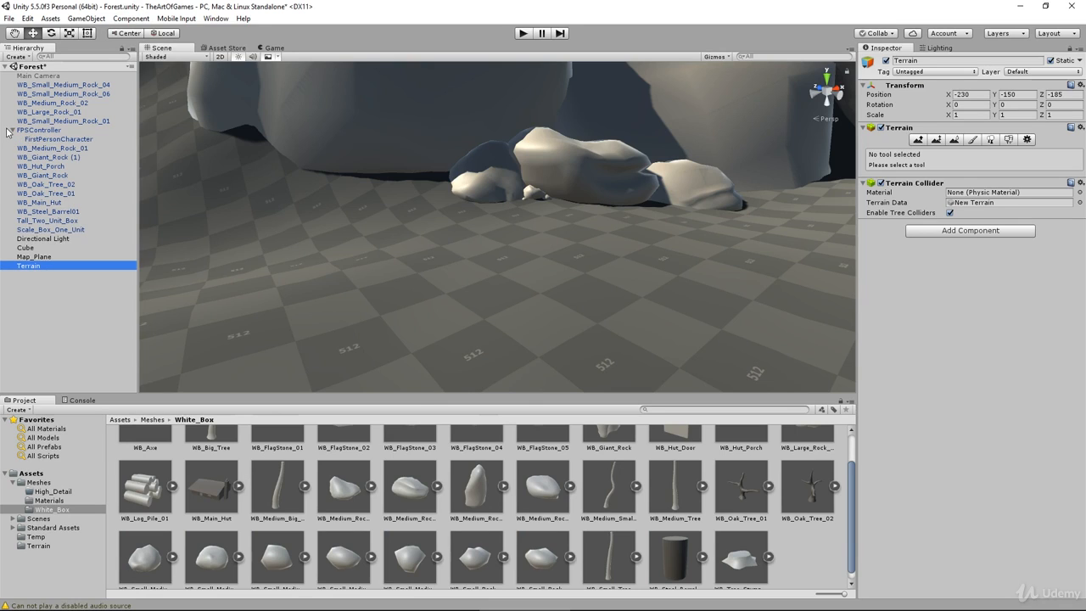
left_click(14, 131)
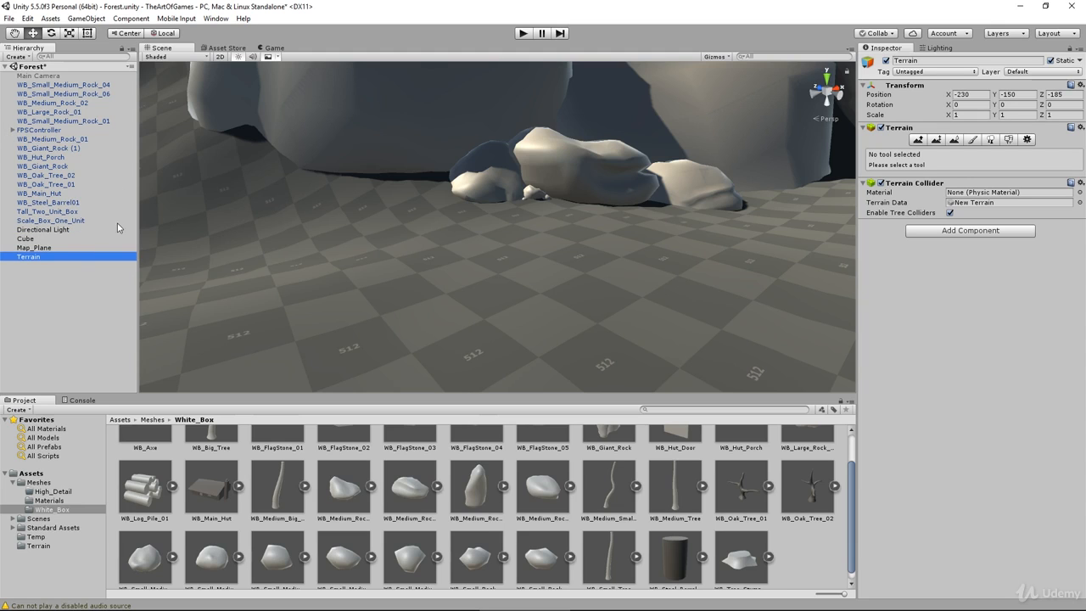
Step: Create an empty game object with nothing selected and name it Rocks
left_click(58, 278)
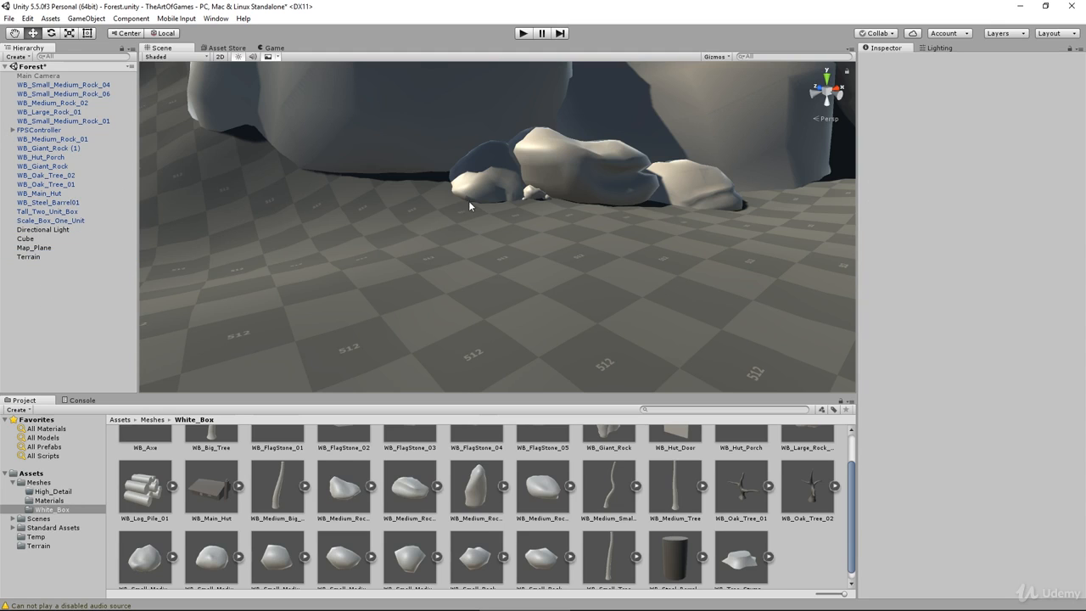
left_click_drag(331, 172, 302, 242, "alt")
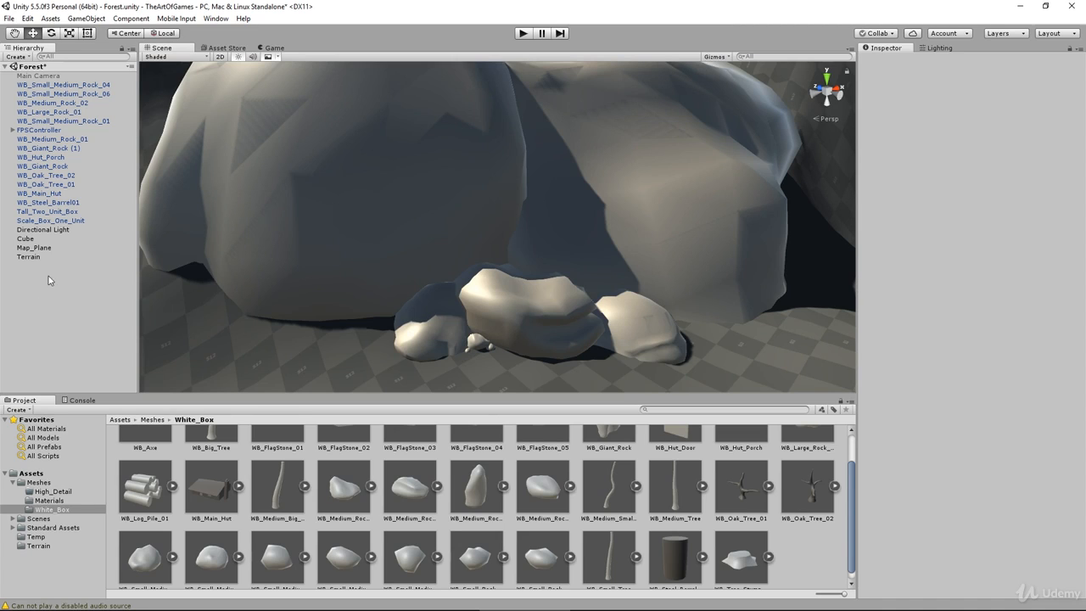
left_click(86, 17)
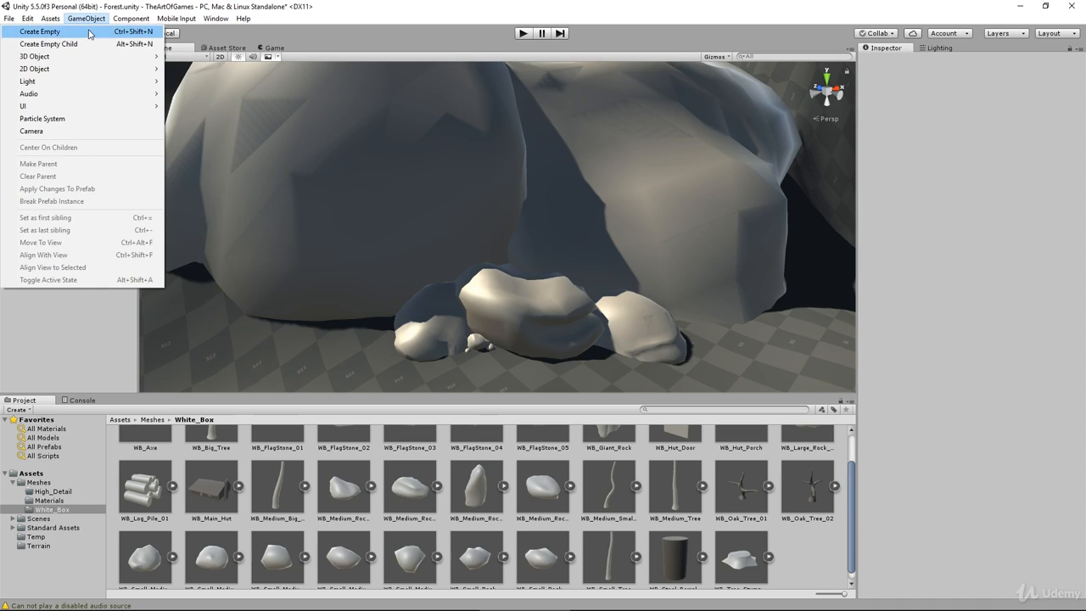
left_click(40, 32)
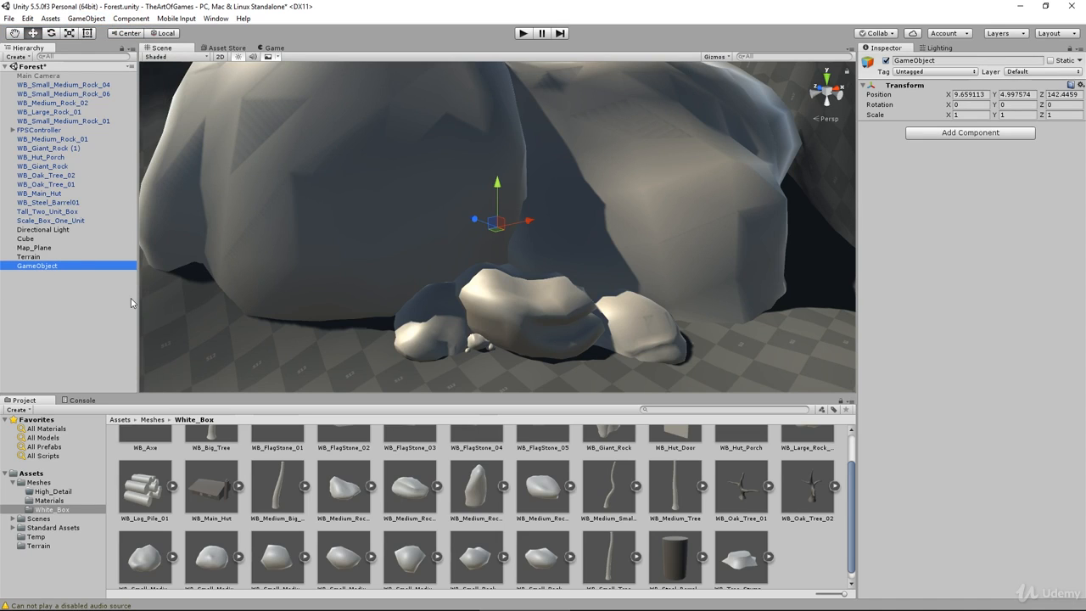
key("F2")
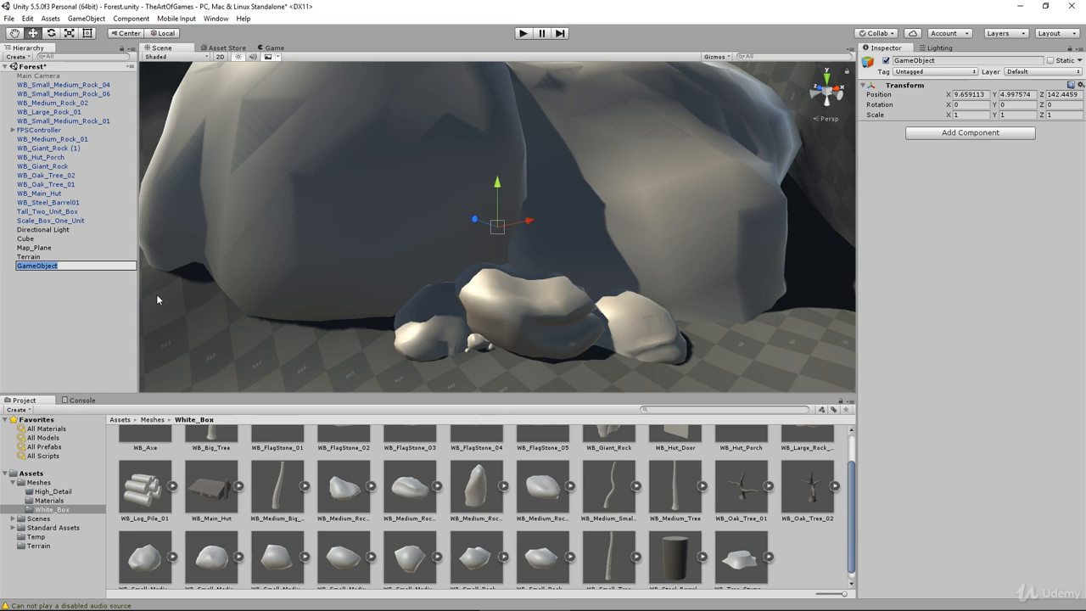
type("Rocks")
key("Return")
Step: Parent the objects from WB_Small_Medium_Rock_04 through WB_Small_Medium_Rock_01 under the Rocks object
left_click(51, 84)
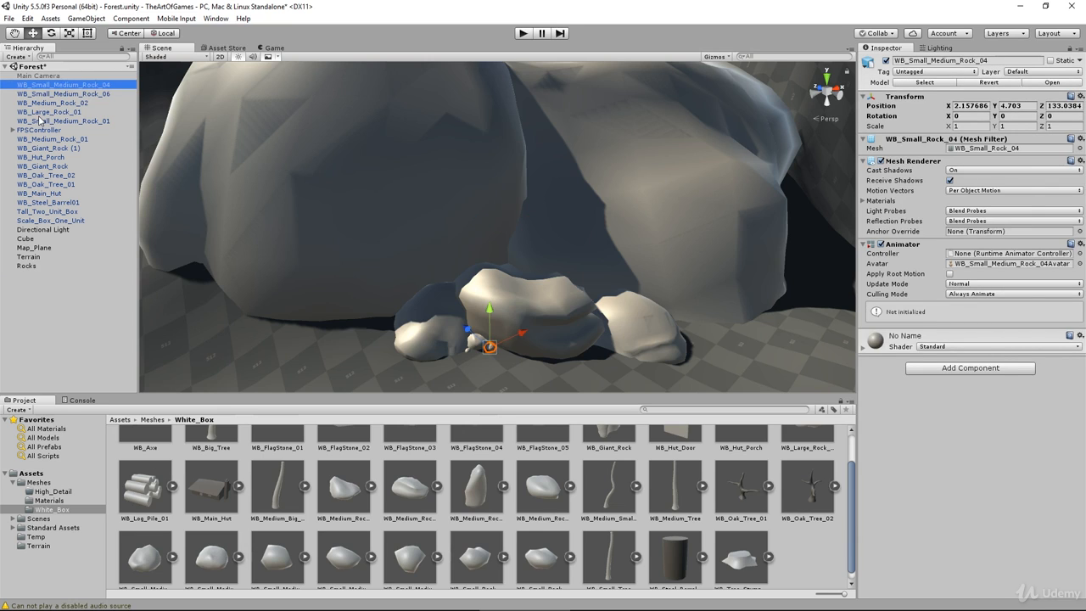
left_click(40, 121, "shift")
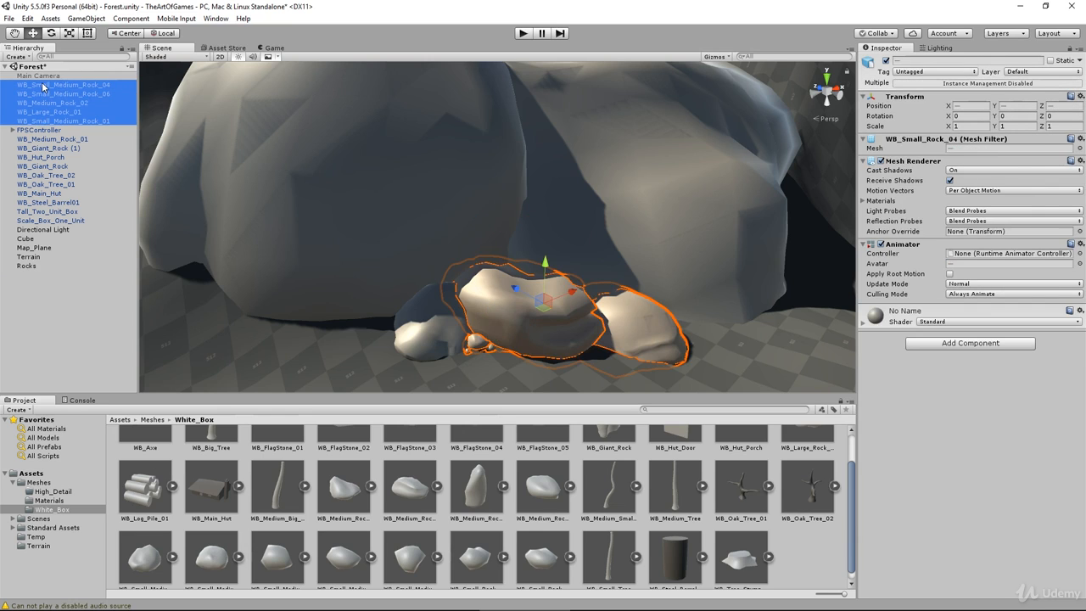
left_click_drag(42, 85, 28, 266)
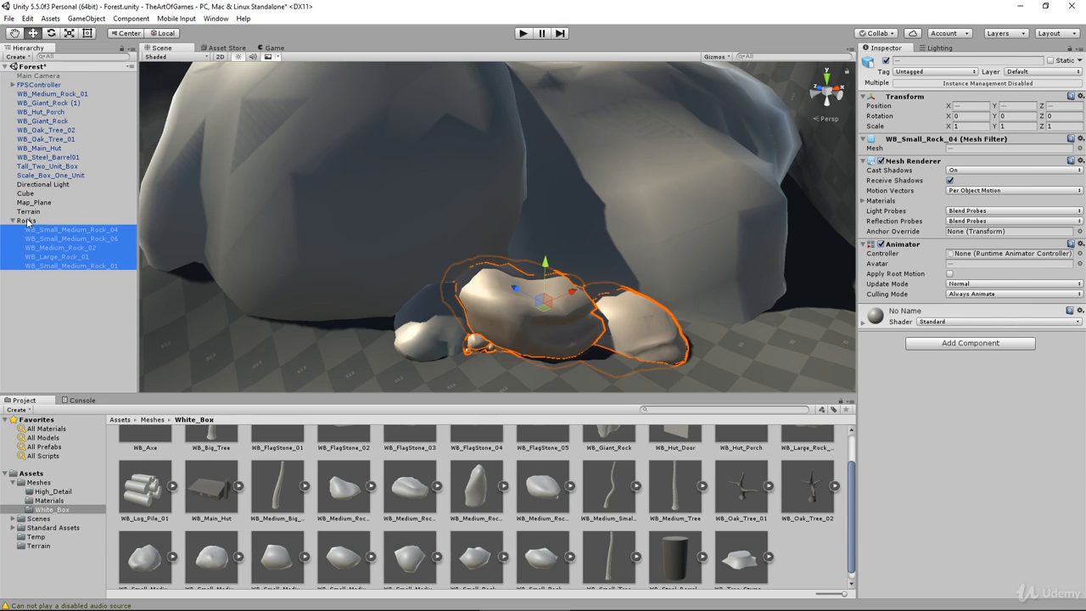
Step: Parent WB_Medium_Rock_01 and both giant rocks under the Rocks object and collapse the group
left_click(51, 94)
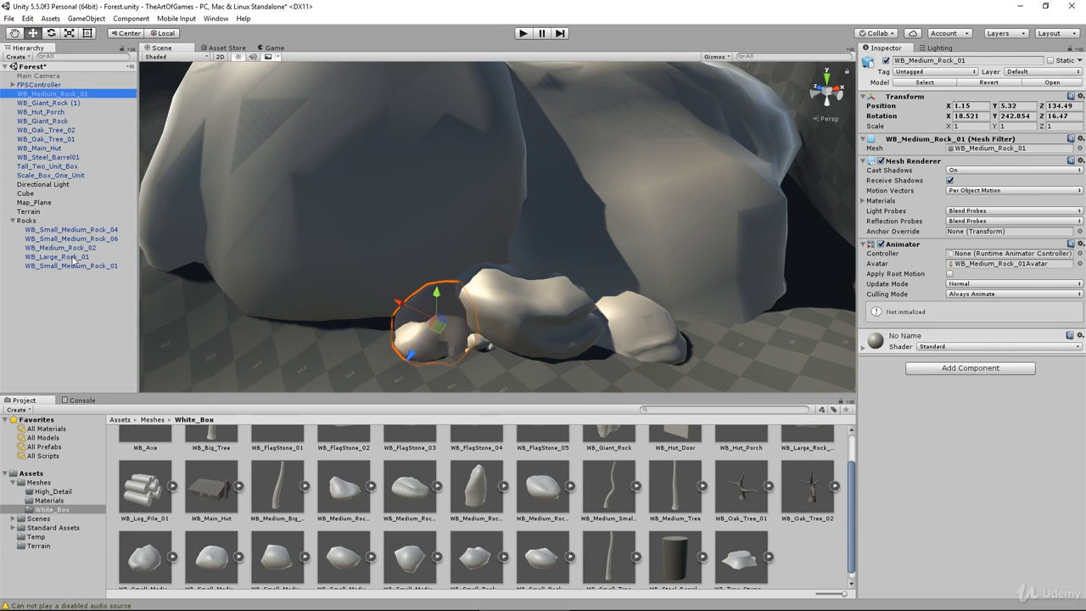
left_click(66, 104, "shift")
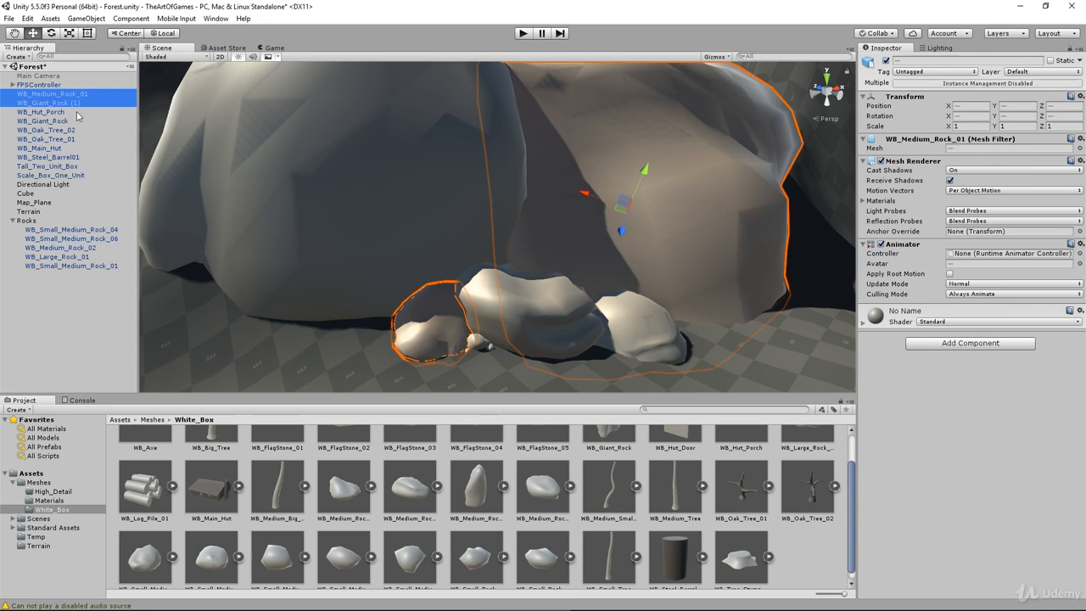
left_click(72, 120, "ctrl")
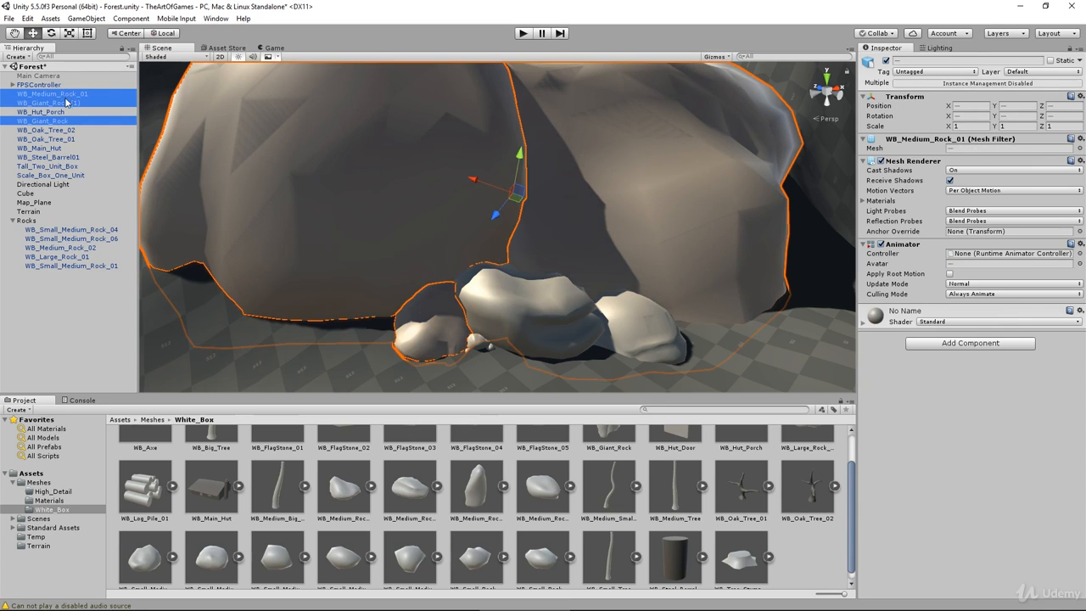
left_click_drag(64, 98, 31, 229)
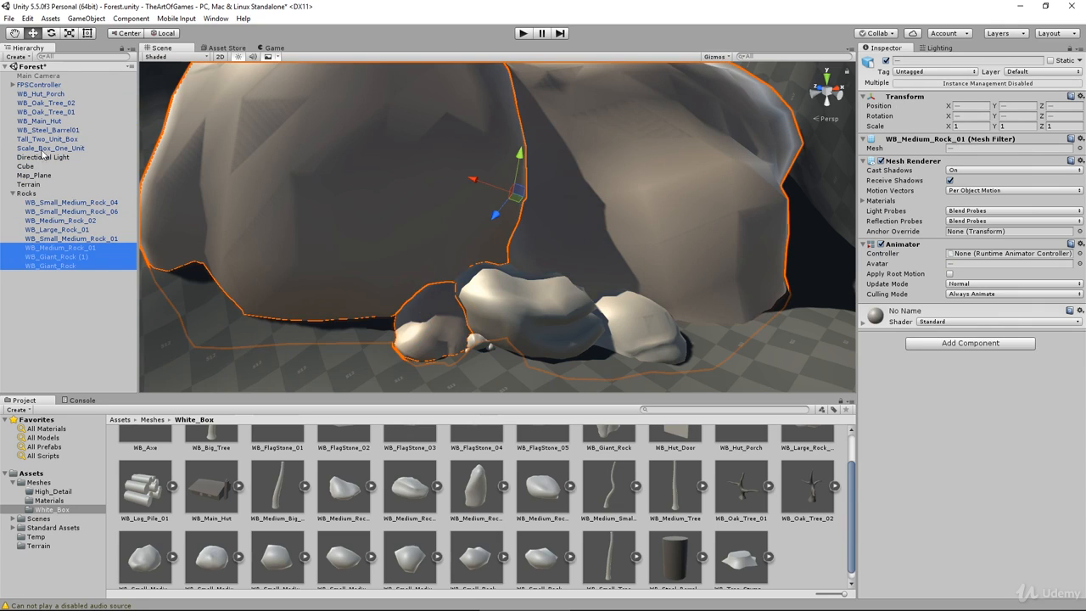
left_click(13, 193)
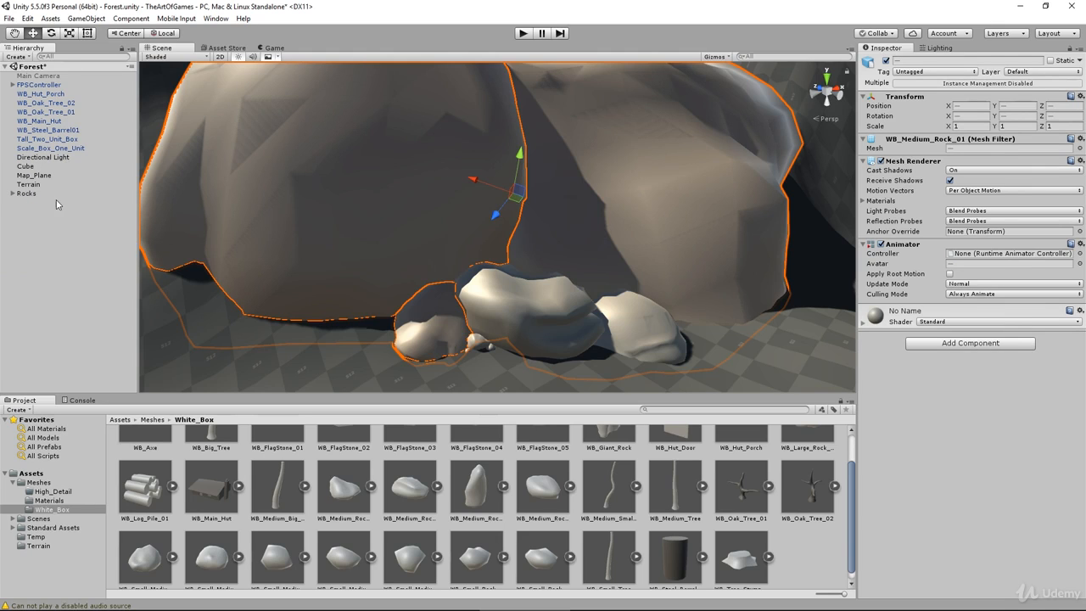
Step: Copy the whole Rocks group and paste a duplicate of it into the scene
scroll(484, 334, "down", 3)
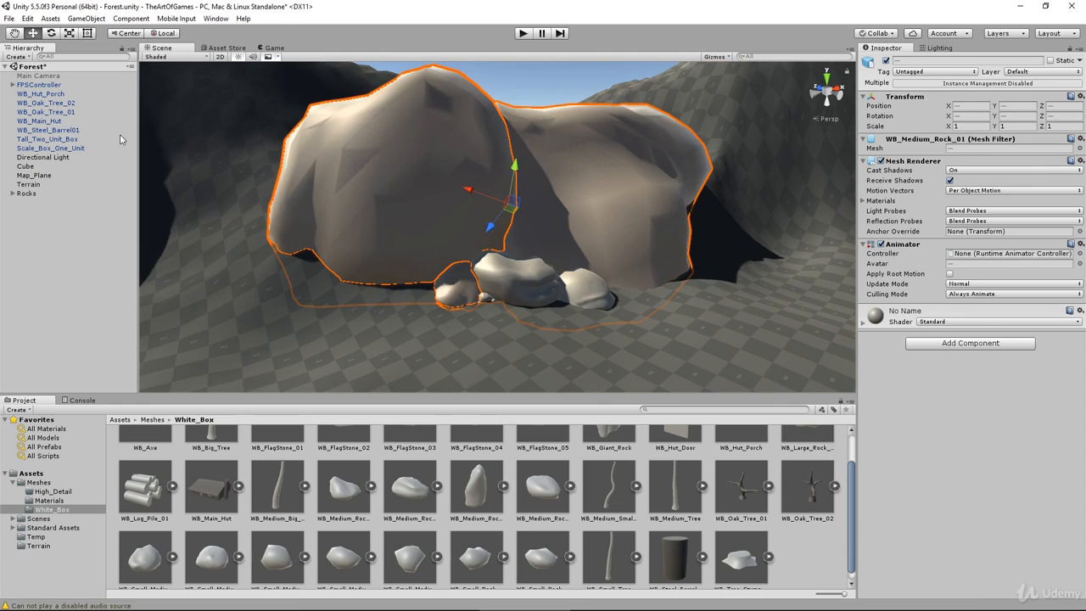
left_click(28, 195)
right_click(28, 196)
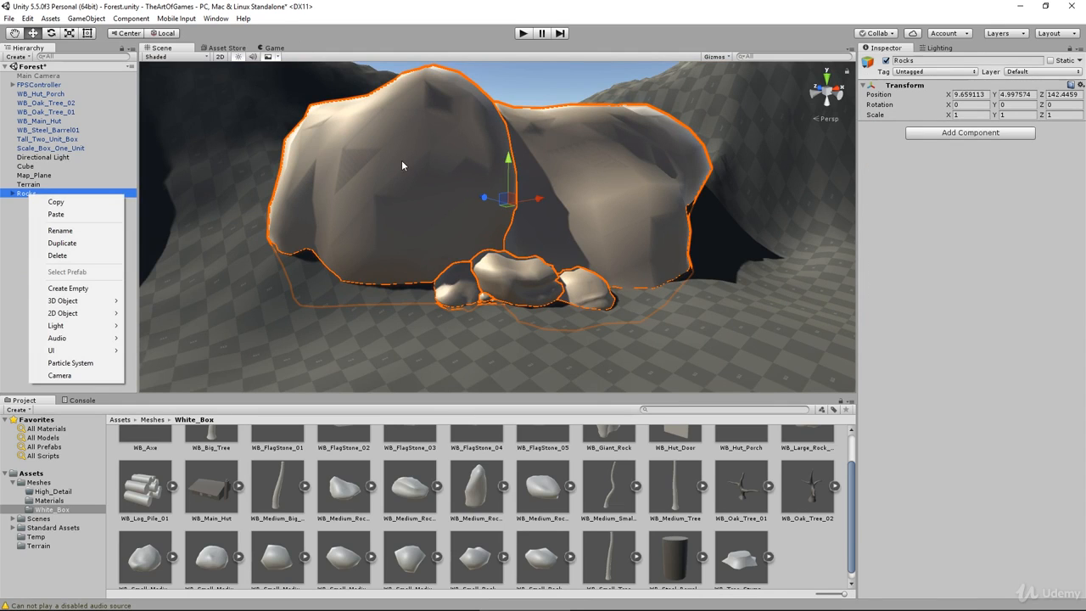
left_click(56, 201)
right_click(56, 226)
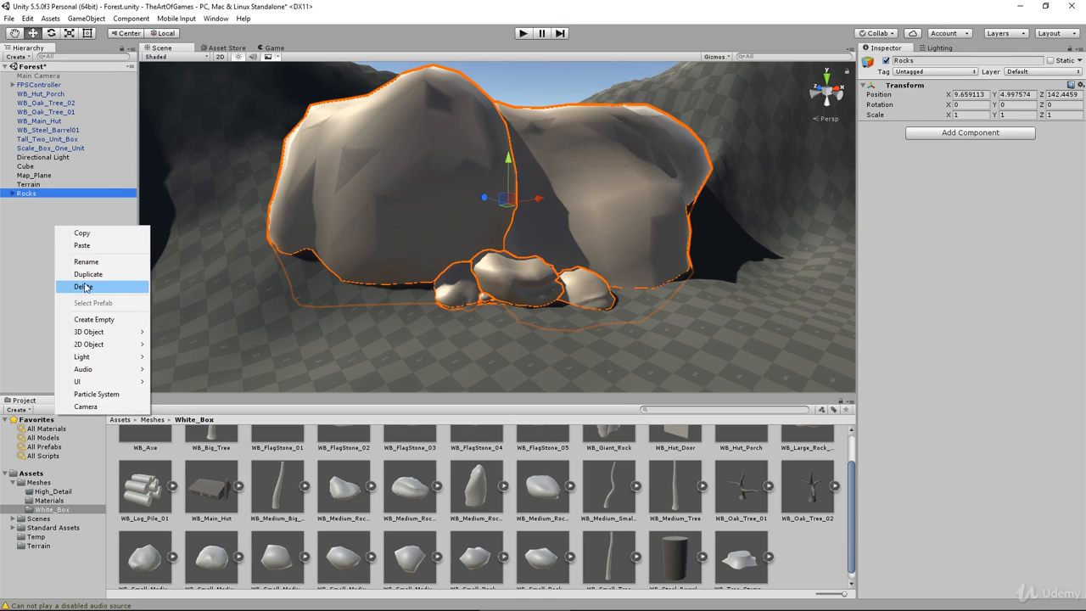
left_click(89, 246)
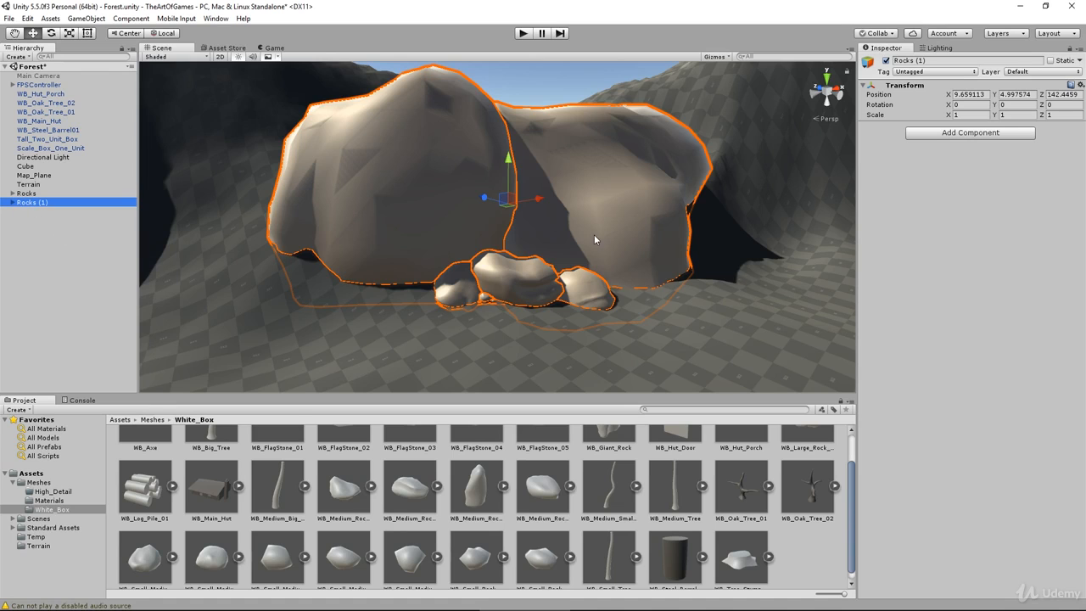
Step: Try moving the duplicated rock group to about 34.9, -11.25, 142.45, and undo the move
left_click_drag(559, 243, 611, 292, "alt")
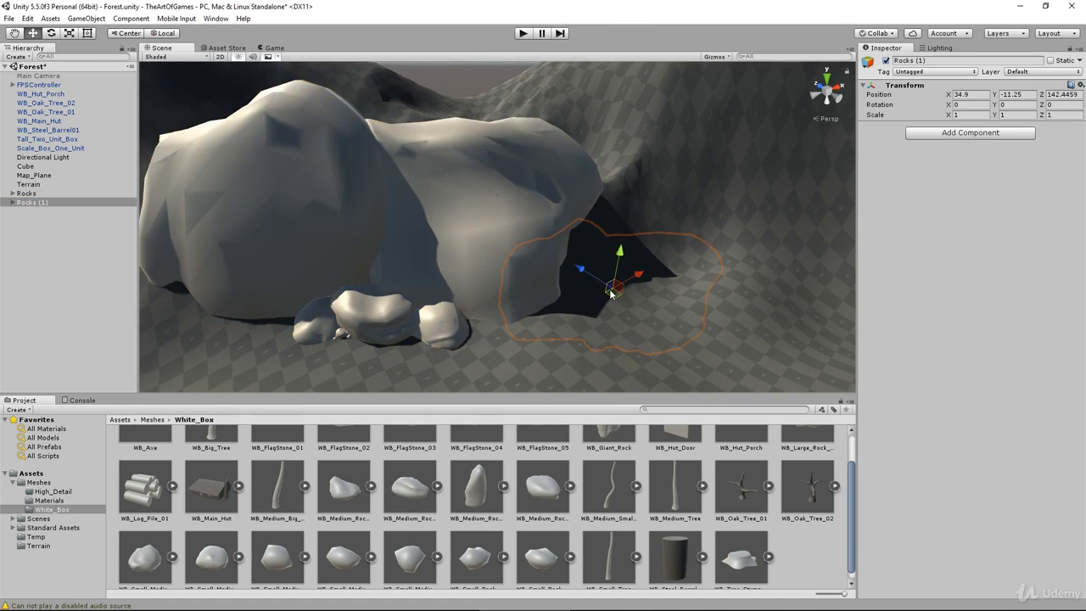
key("ctrl+z")
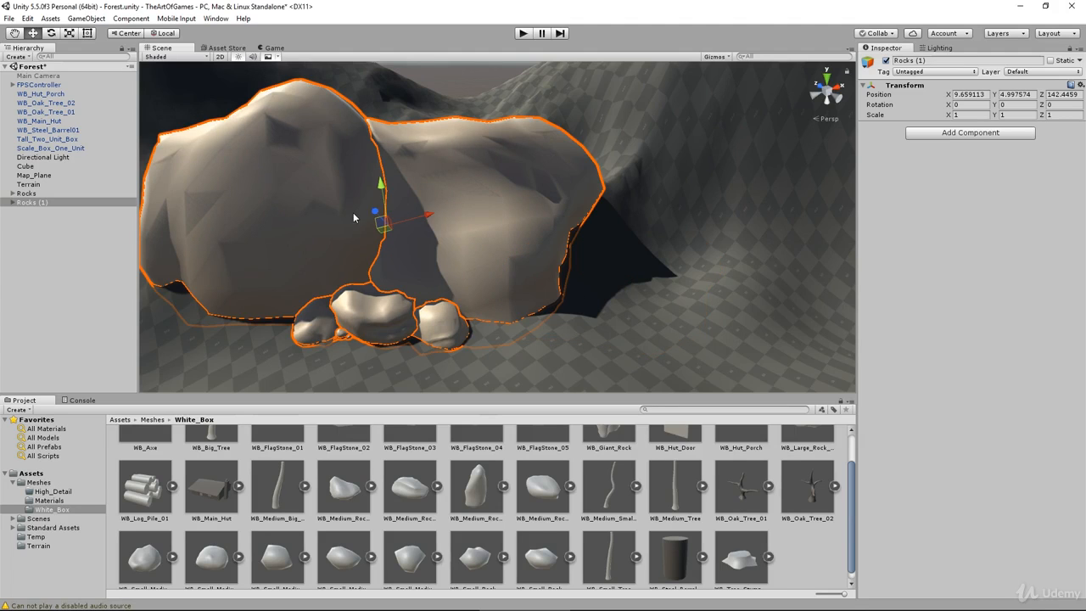
Step: Move the duplicated rock group beside the original to about 26.2, 5.1, 130 and rotate it to about 2, 7, 4 degrees
left_click_drag(417, 212, 554, 257)
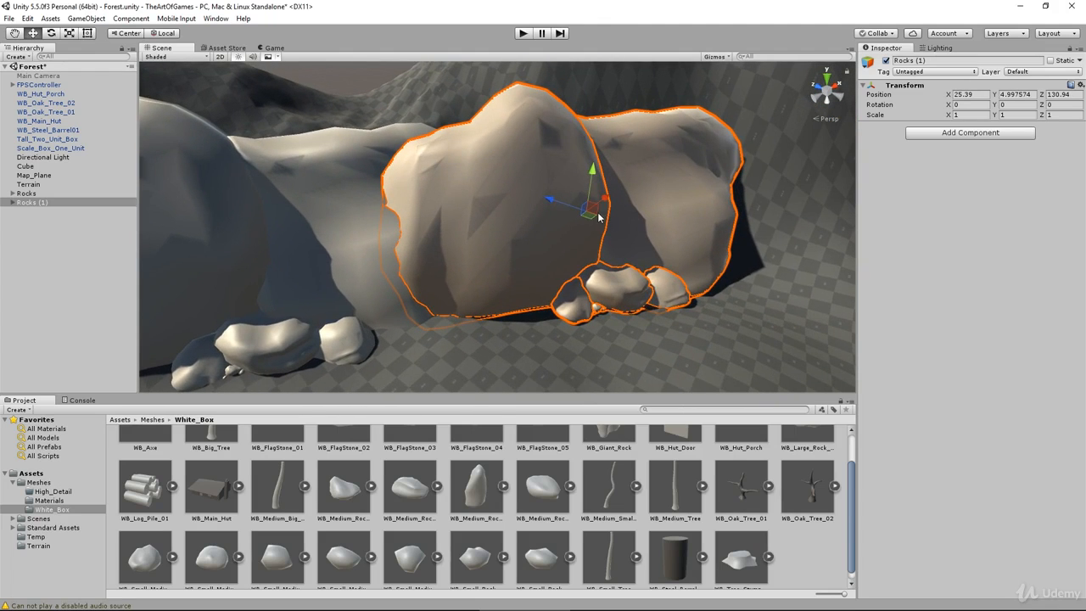
mouse_move(598, 218)
left_mouse_down()
mouse_move(611, 204)
mouse_move(578, 228)
mouse_move(588, 230)
left_mouse_up()
key("e")
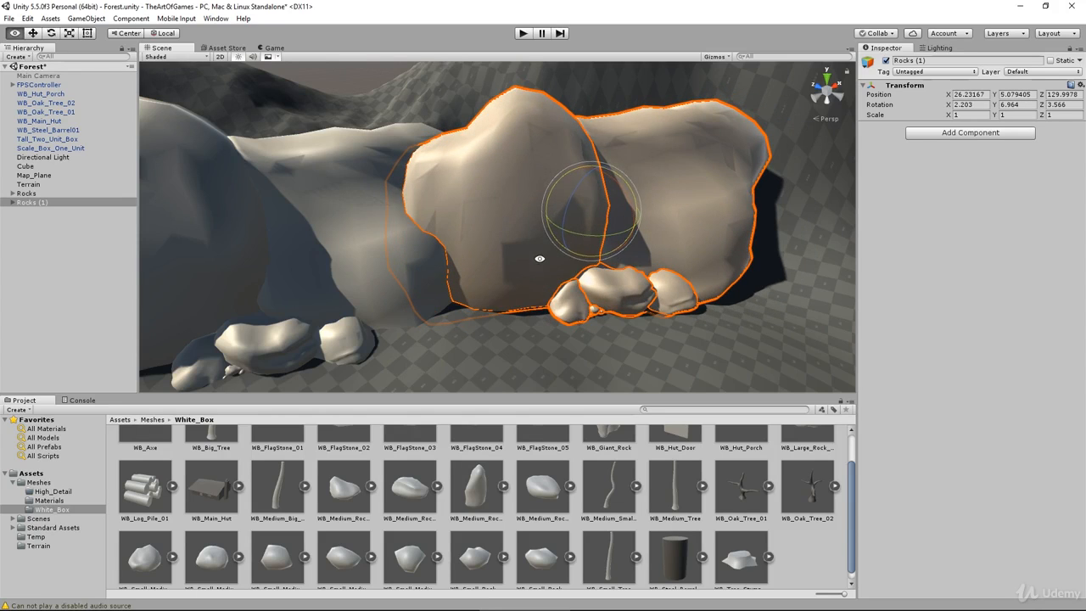
left_click_drag(538, 258, 402, 282, "alt")
middle_click_drag(402, 283, 553, 277)
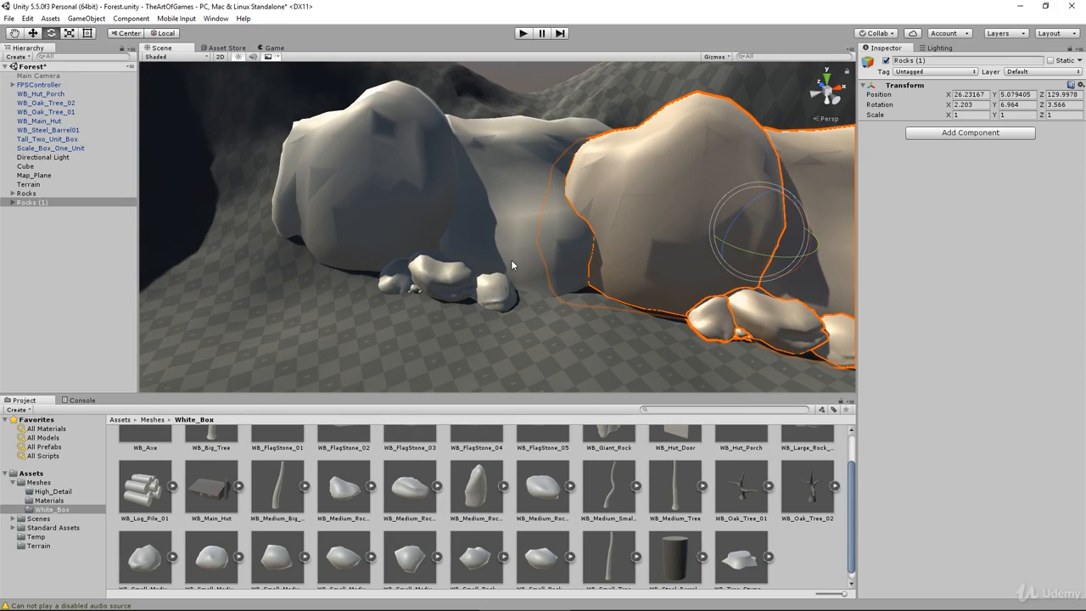
Step: Move the duplicated rock group to the original's other side at about -10.1, 2, 151.2, rotated to about 3, -9, 3 degrees
key("w")
left_click_drag(761, 242, 211, 269)
key("f")
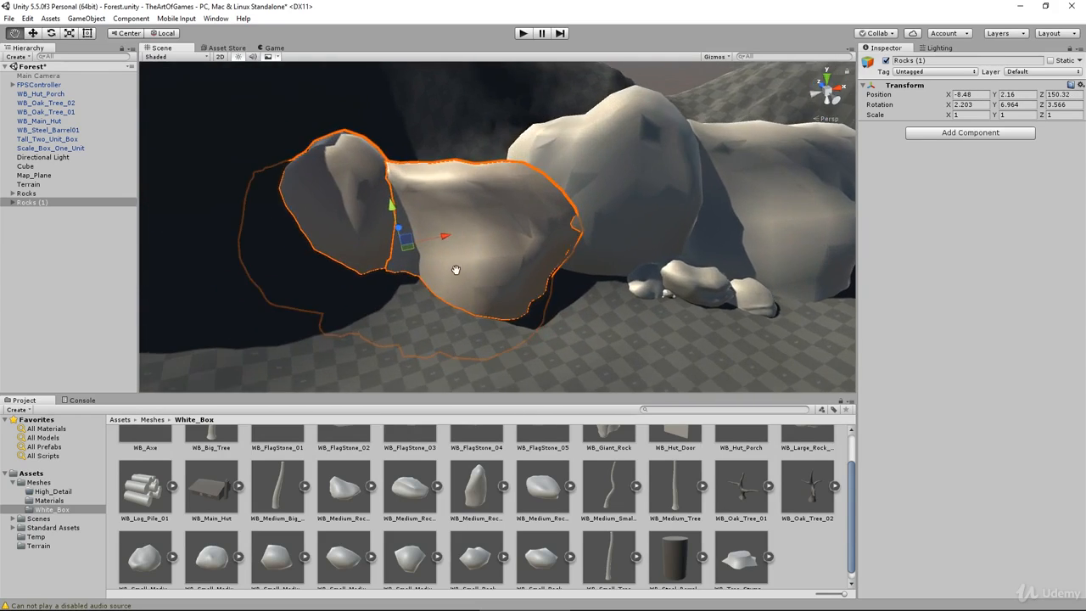
key("e")
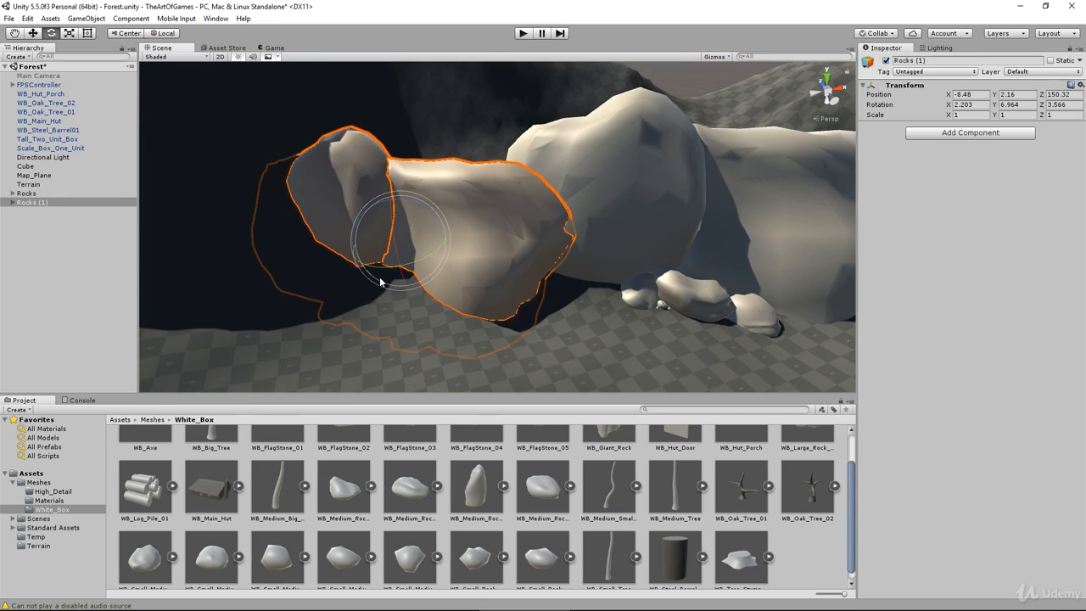
left_click_drag(384, 266, 409, 264)
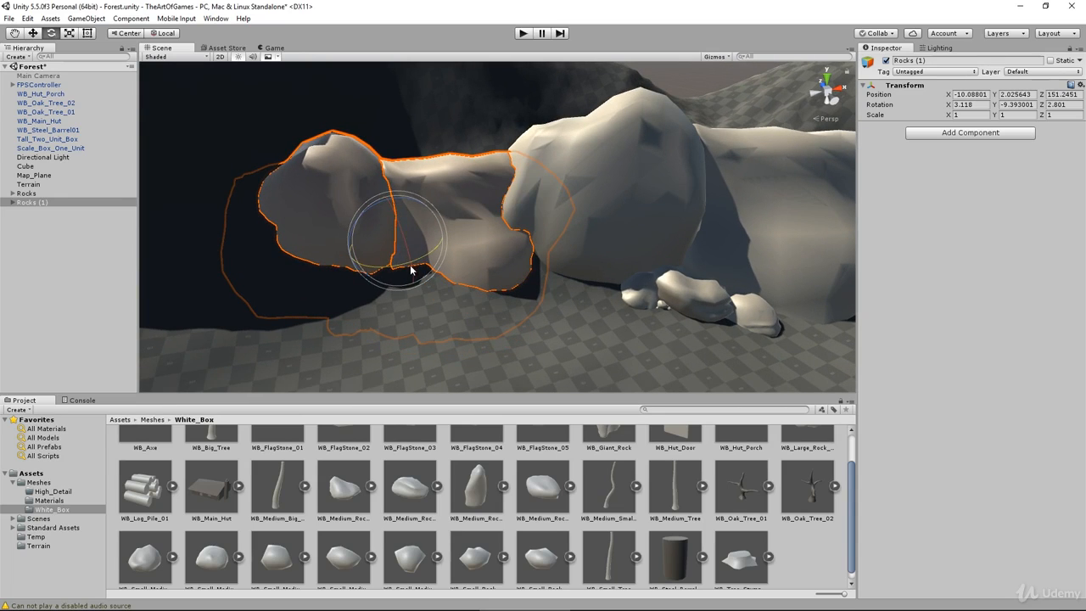
Step: Raise and turn the duplicated rock group to position about -11.75, 4.38, 151.82 and rotation about 4, -23, 2 degrees
key("w")
left_click_drag(396, 204, 386, 185)
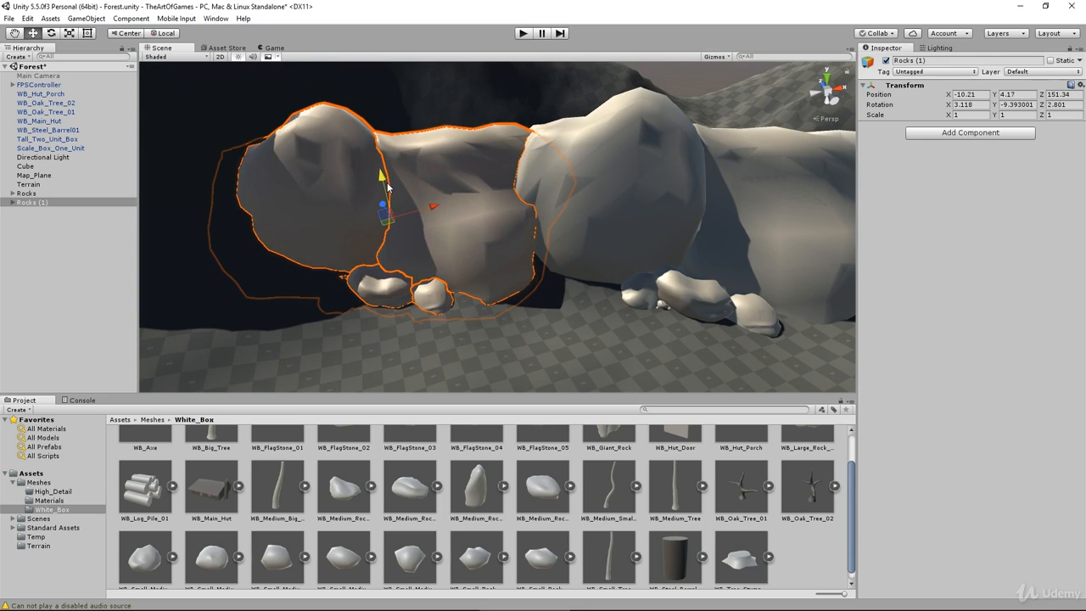
left_click_drag(417, 265, 405, 238, "alt")
key("e")
key("w")
left_click_drag(389, 170, 453, 257)
middle_click_drag(484, 224, 502, 329)
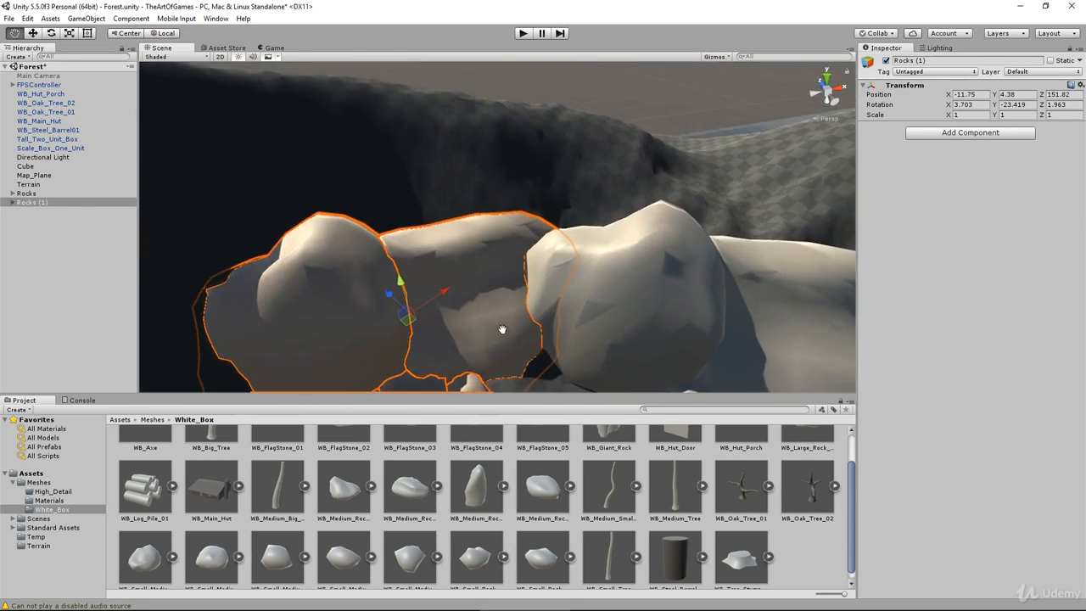
Step: Lower the terrain ridge behind the rock groups with the Raise/Lower Terrain brush at size 25
scroll(502, 316, "down", 5)
left_click(507, 81)
left_click_drag(506, 82, 499, 255, "alt")
left_click(29, 186)
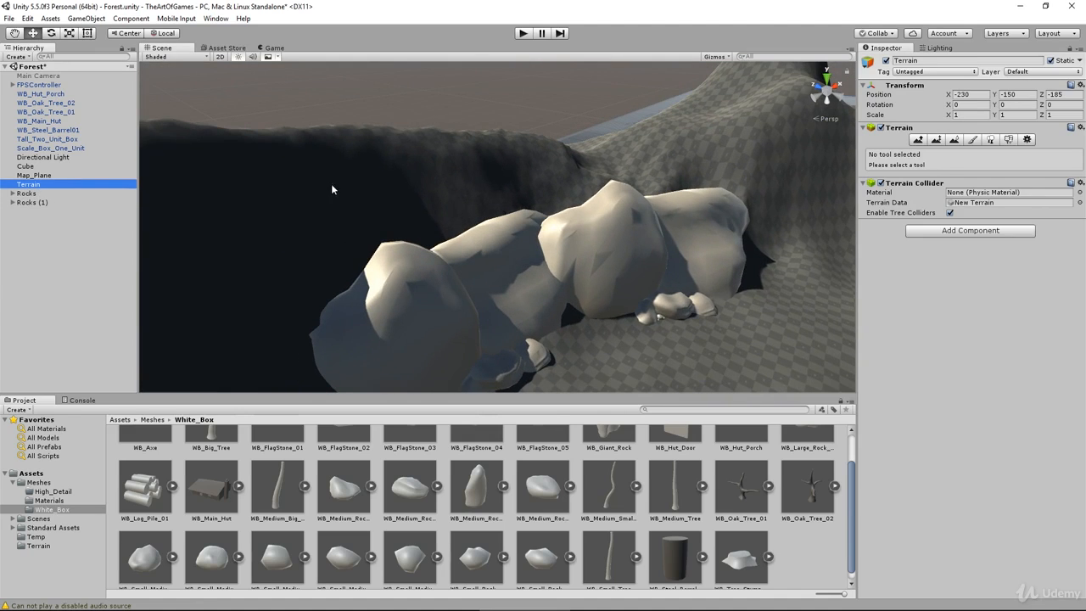
left_click(916, 141)
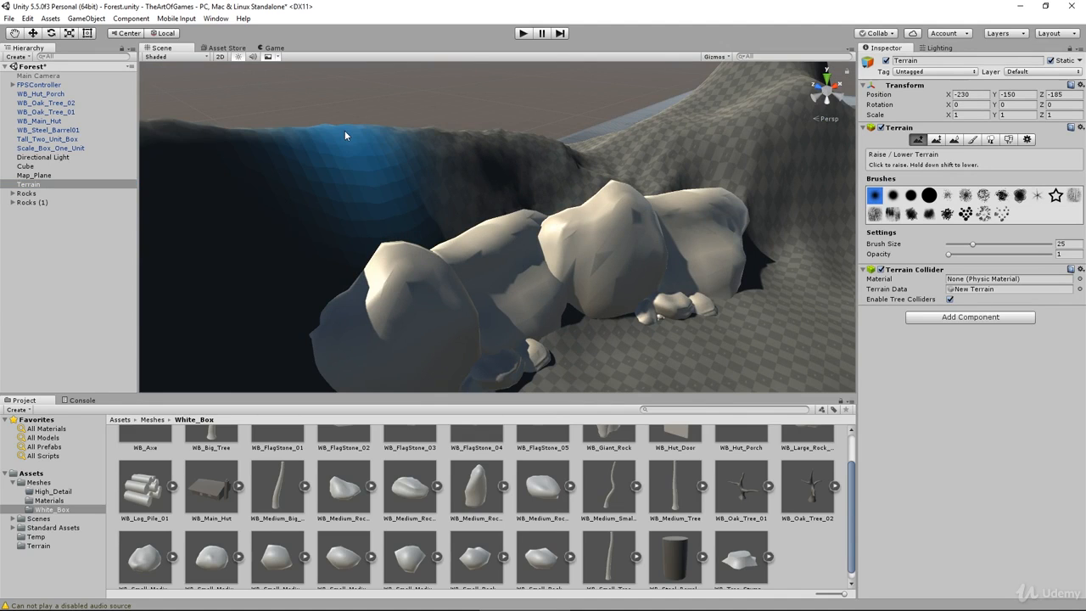
mouse_move(344, 130)
left_mouse_down("shift")
mouse_move(319, 129)
mouse_move(338, 148)
mouse_move(287, 186)
mouse_move(398, 164)
mouse_move(329, 213)
mouse_move(409, 172)
mouse_move(520, 158)
mouse_move(463, 182)
left_mouse_up("shift")
mouse_move(463, 183)
left_mouse_down("alt")
mouse_move(569, 111)
mouse_move(558, 198)
mouse_move(467, 186)
mouse_move(509, 166)
left_mouse_up("alt")
Step: Smooth the terrain behind the rocks with the Smooth Height brush at size 25 and opacity 29
left_click(955, 139)
left_click_drag(949, 254, 976, 253)
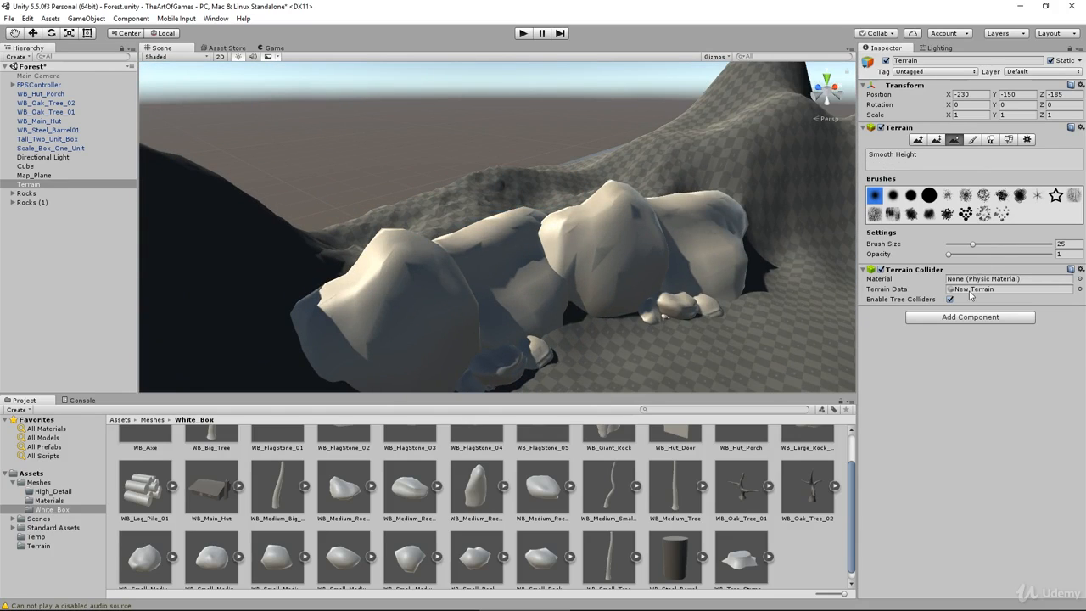
mouse_move(515, 185)
left_mouse_down()
mouse_move(426, 213)
mouse_move(558, 207)
mouse_move(418, 193)
left_mouse_up()
scroll(418, 193, "up", 3)
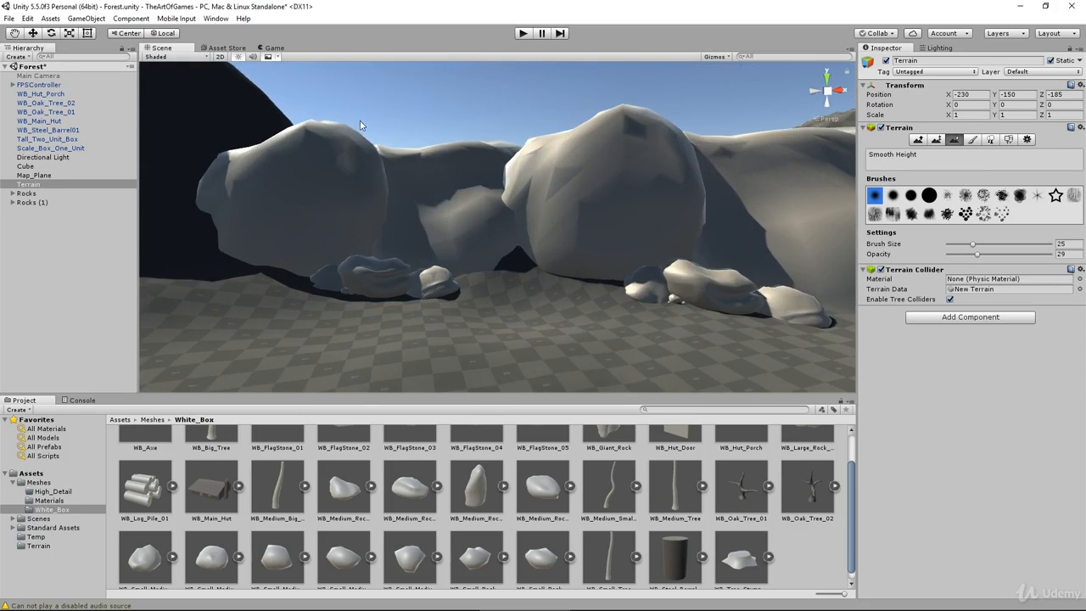
left_click_drag(412, 232, 373, 218, "alt")
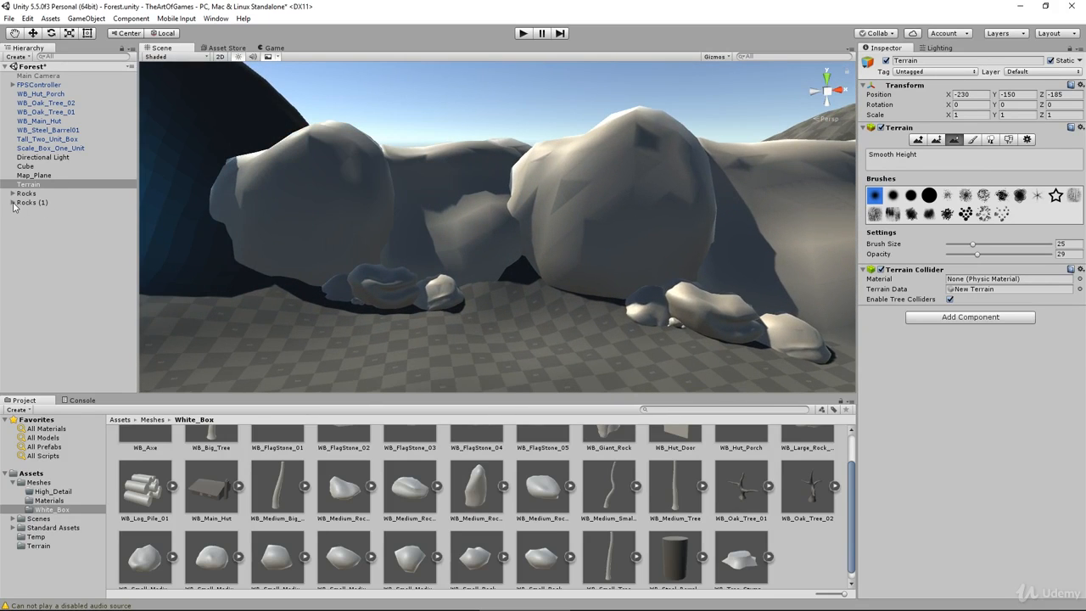
Step: Move WB_Small_Medium_Rock_04 of the Rocks (1) group closer to the rocks, to about -4.89, -0.67, -11.46
left_click(13, 202)
left_click(34, 211)
key("f")
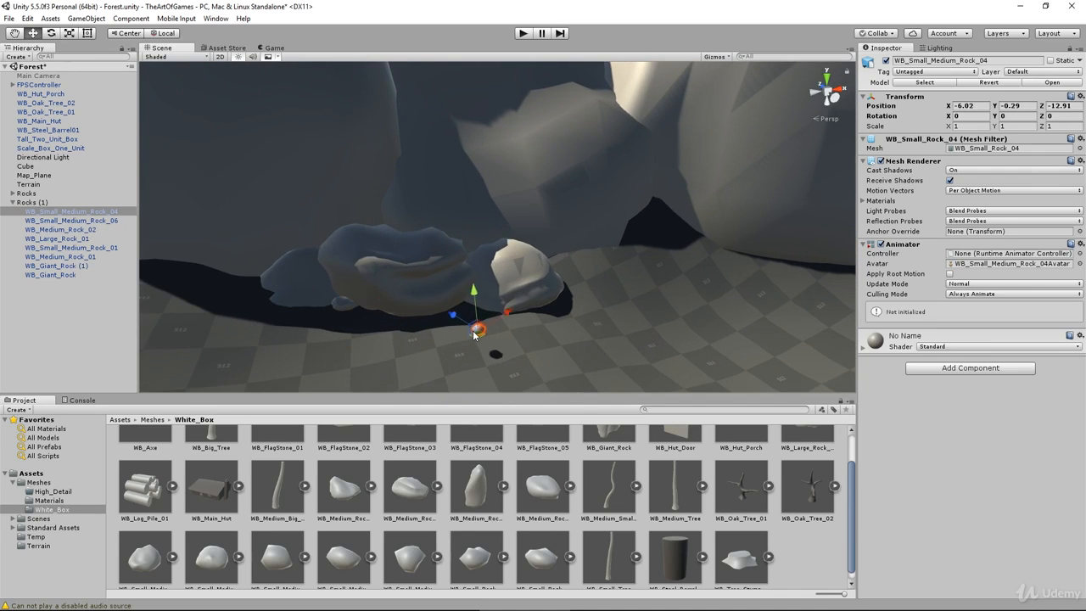
left_click_drag(465, 297, 468, 301)
scroll(476, 335, "up", 6)
middle_click_drag(473, 326, 464, 269)
Step: Rotate WB_Medium_Rock_02 in Rocks (1) to about 122.8 degrees around Y and move it to about -2.87, -1.18, -11.13
left_click(548, 198)
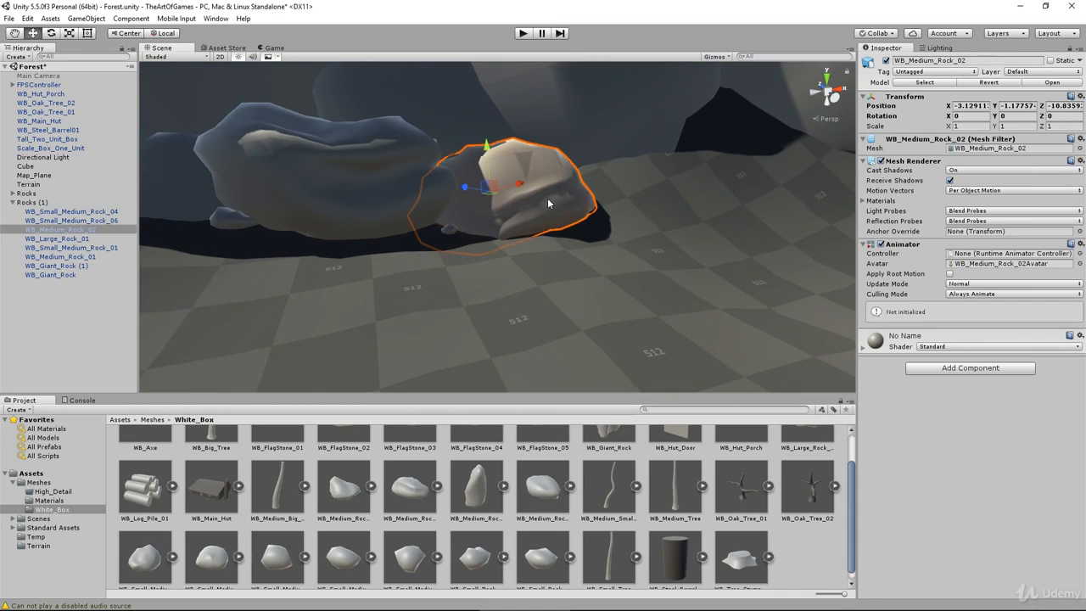
key("e")
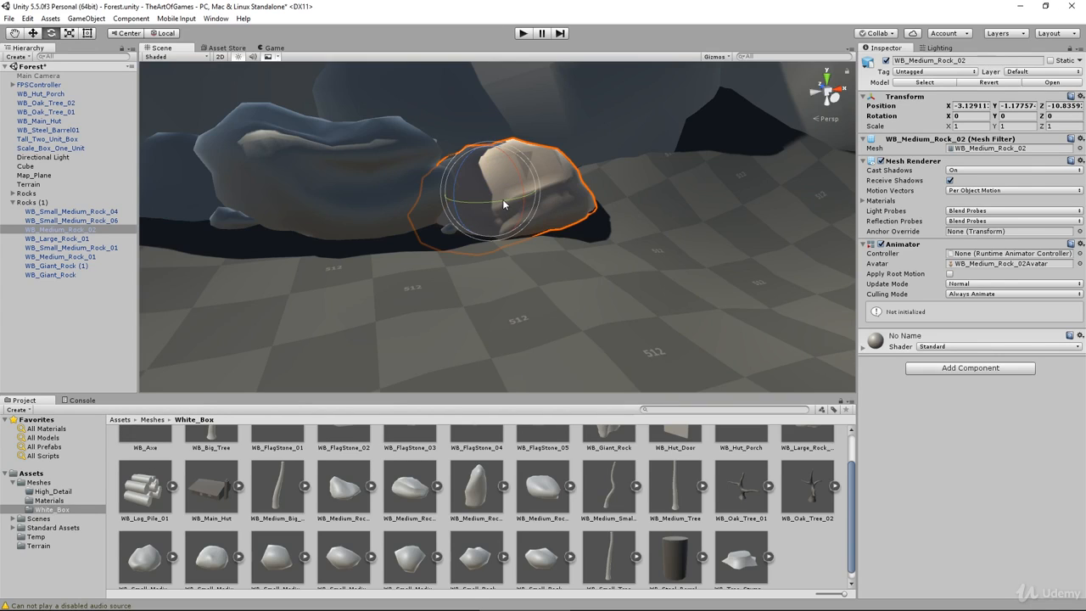
left_click_drag(503, 199, 308, 230)
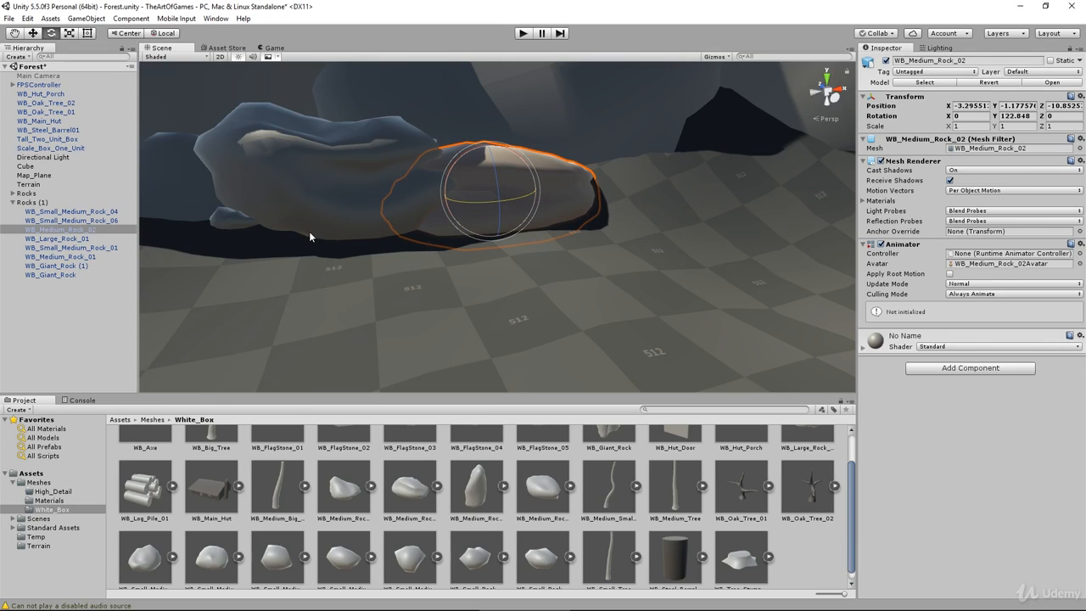
key("w")
left_click_drag(518, 196, 514, 224)
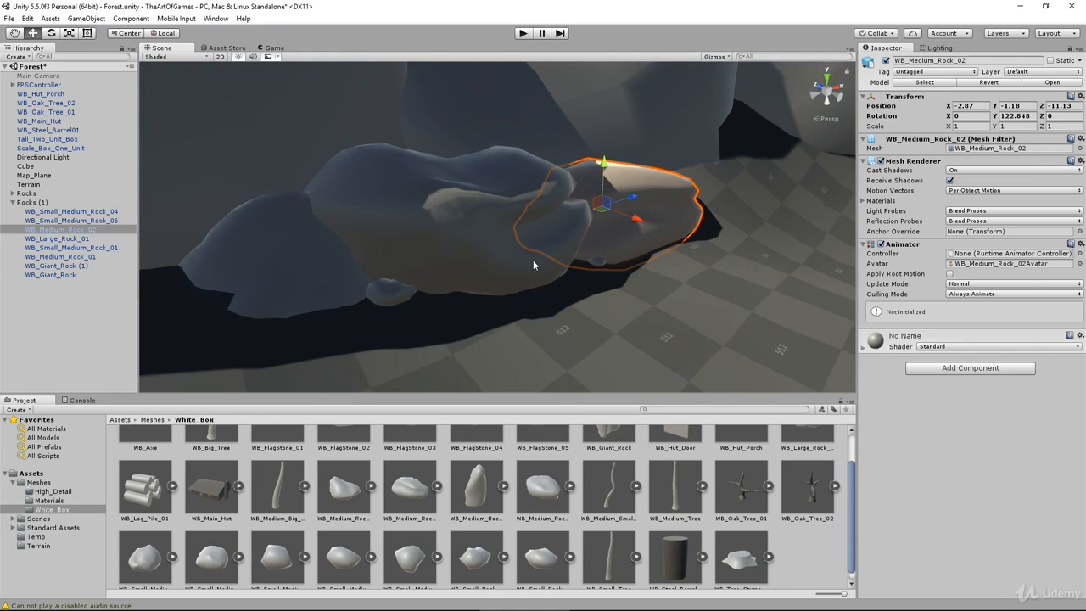
Step: Delete WB_Small_Medium_Rock_04 from the Rocks (1) group
left_click(599, 260)
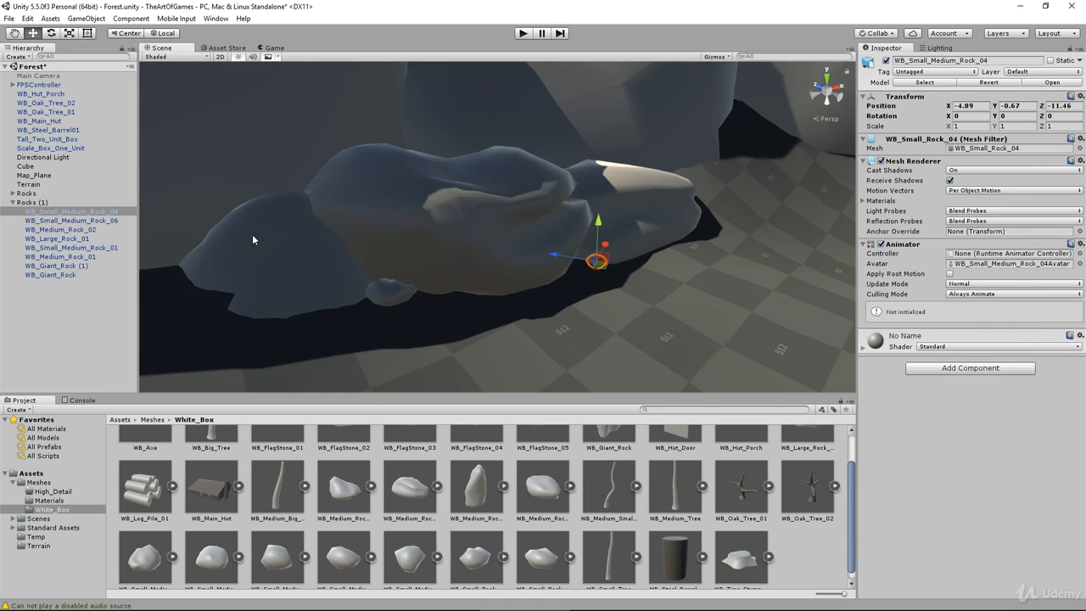
key("Delete")
Step: Turn WB_Medium_Rock_01 in Rocks (1) to about -6, 486, -79 degrees and move it to about -8.8, 0.5, -7.9
left_click(338, 258)
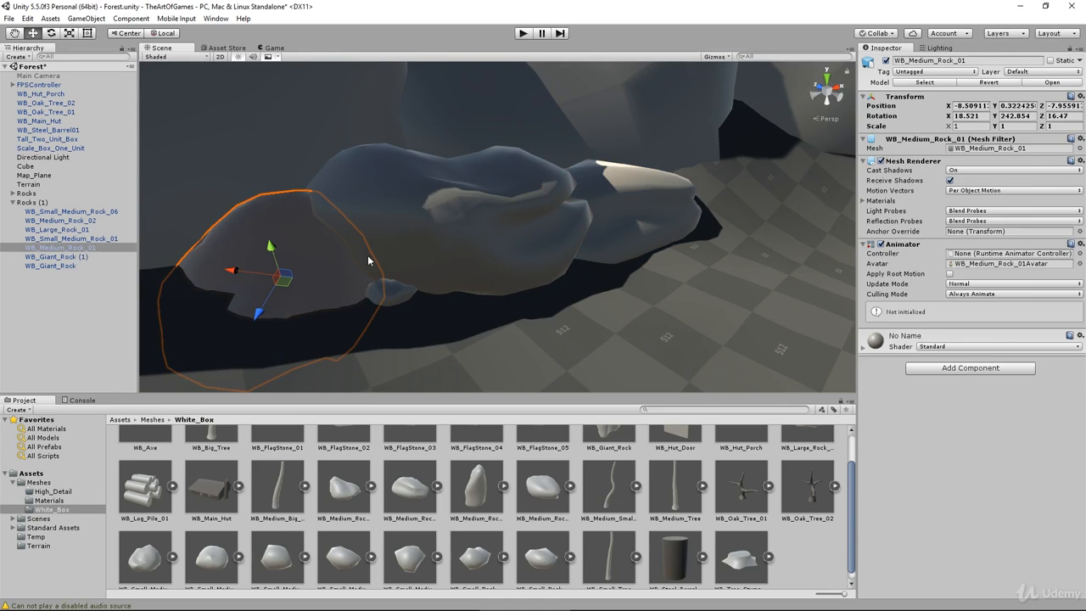
left_click_drag(284, 282, 255, 206)
key("e")
key("w")
left_click_drag(398, 242, 525, 336, "alt")
left_click(604, 337)
left_click_drag(604, 337, 462, 302)
left_click_drag(458, 263, 456, 260)
left_click_drag(456, 260, 450, 265, "alt")
left_click(445, 257)
key("e")
left_click_drag(441, 217, 306, 227)
key("w")
key("f")
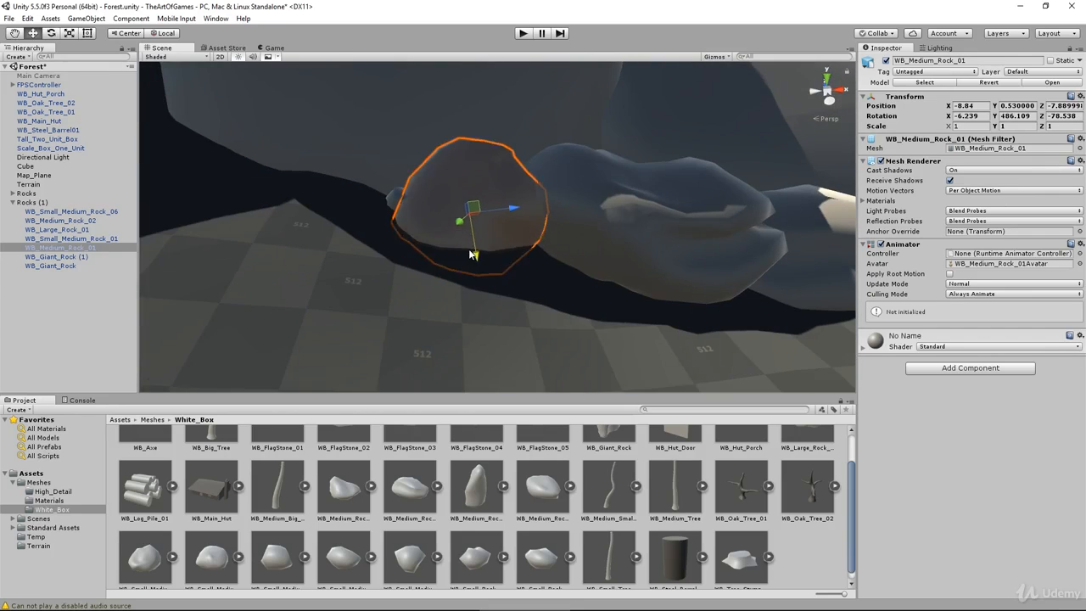
left_click_drag(471, 254, 472, 257)
right_click_drag(472, 257, 570, 285)
Step: Rotate WB_Large_Rock_01 in Rocks (1) to a different orientation and settle it into the ground between the two medium rocks
left_click(415, 222)
key("e")
left_click_drag(401, 206, 451, 322)
key("w")
key("e")
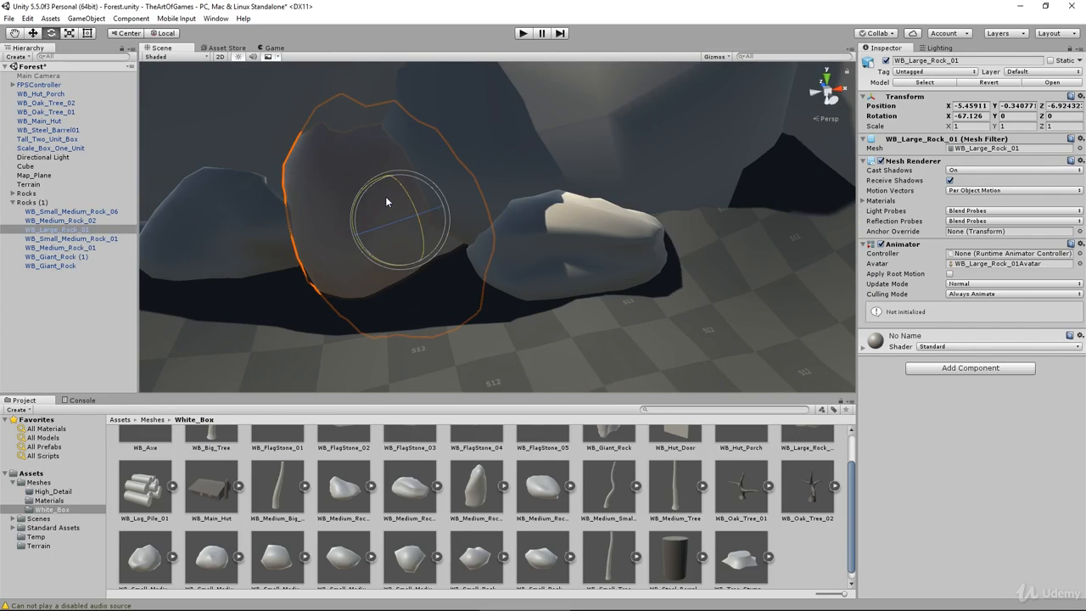
left_click_drag(386, 197, 291, 259)
key("w")
left_click_drag(397, 175, 399, 163)
left_click_drag(412, 272, 629, 222, "alt")
left_click_drag(638, 214, 660, 208)
mouse_move(598, 175)
left_mouse_down()
mouse_move(608, 200)
mouse_move(605, 192)
left_mouse_up()
left_click_drag(605, 191, 443, 247, "alt")
Step: Play-test the scene by walking past the hut to the rock clusters, and stop the playback
scroll(444, 247, "down", 6)
left_click(511, 95)
left_click_drag(511, 95, 523, 195, "alt")
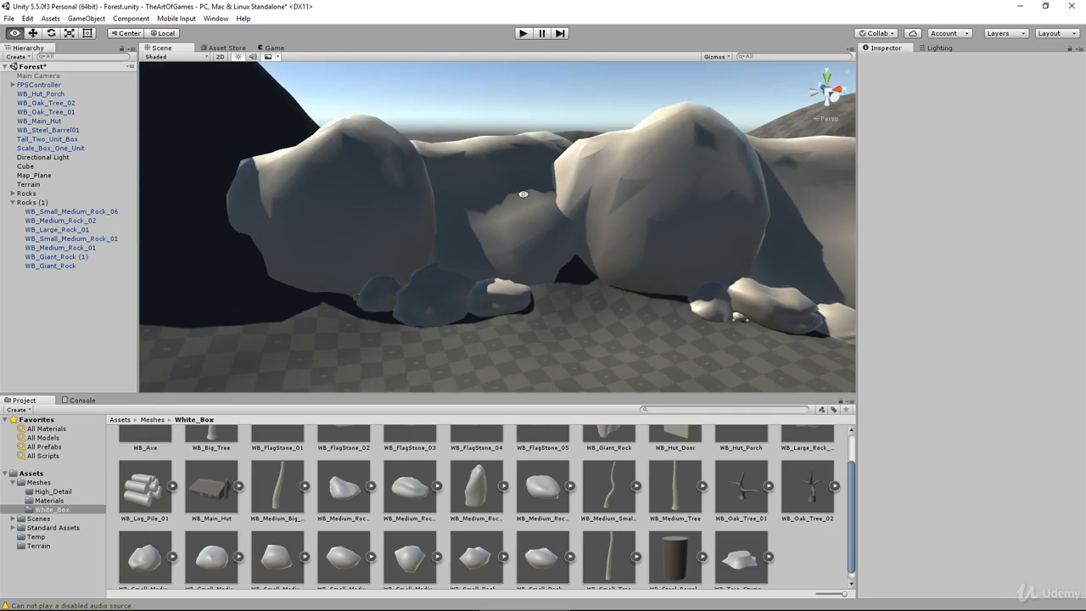
left_click(523, 33)
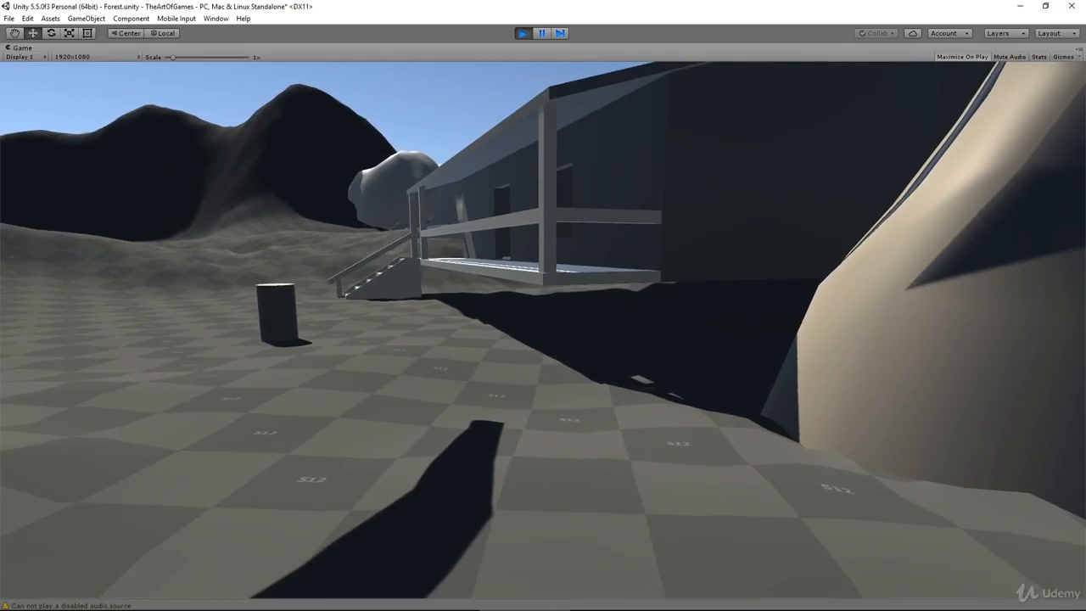
key("w")
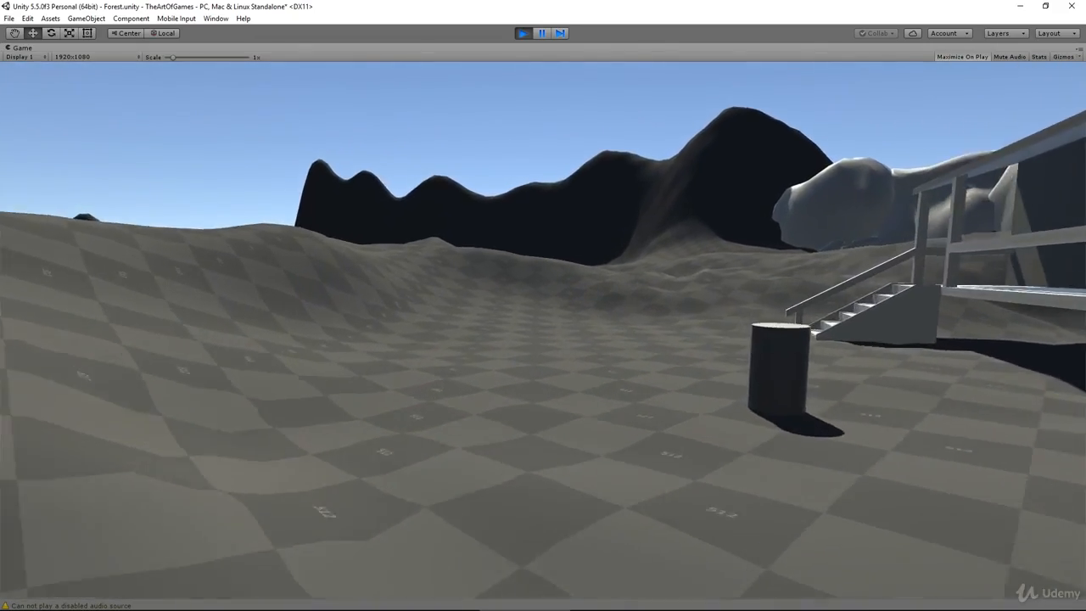
key("w")
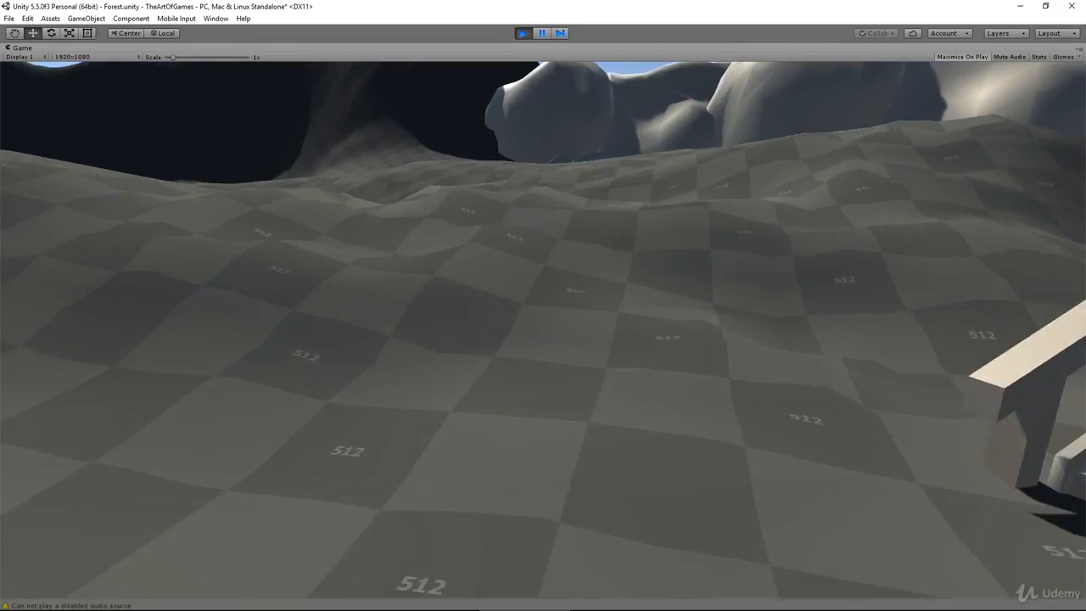
key("w")
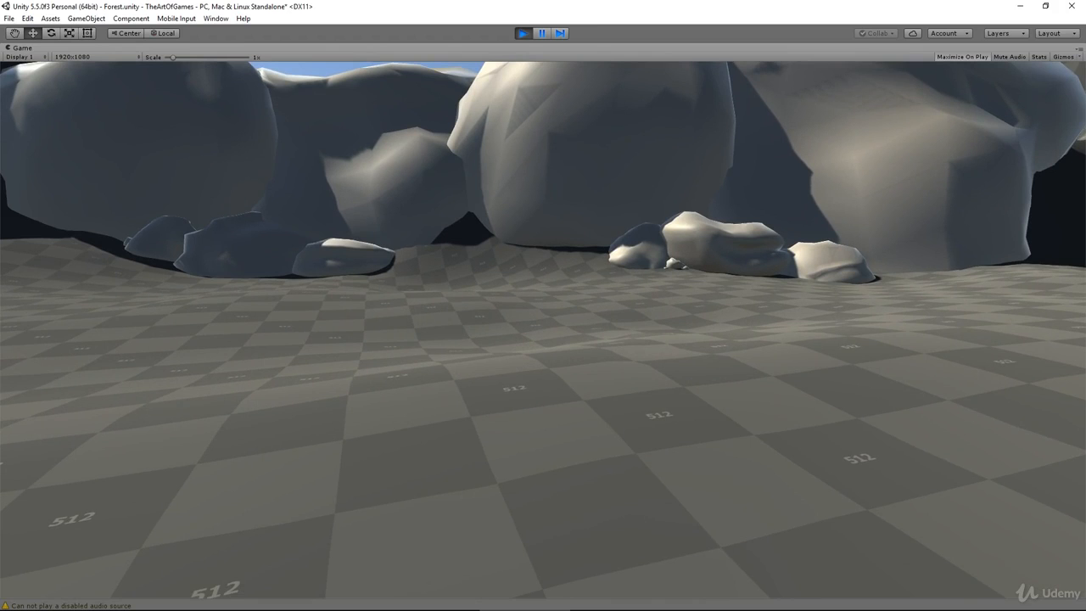
key("Escape")
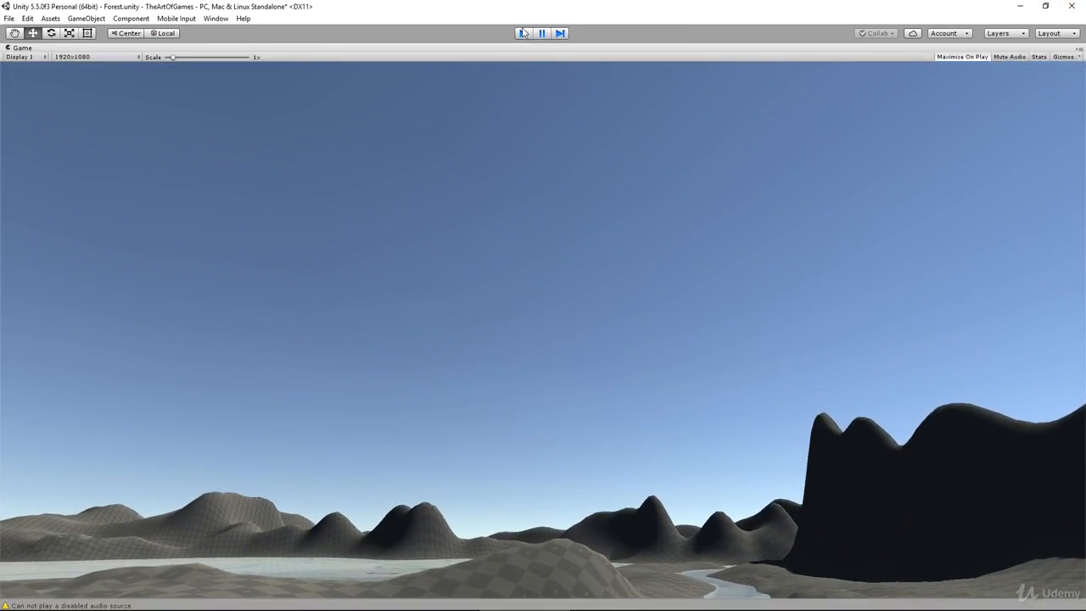
left_click(522, 33)
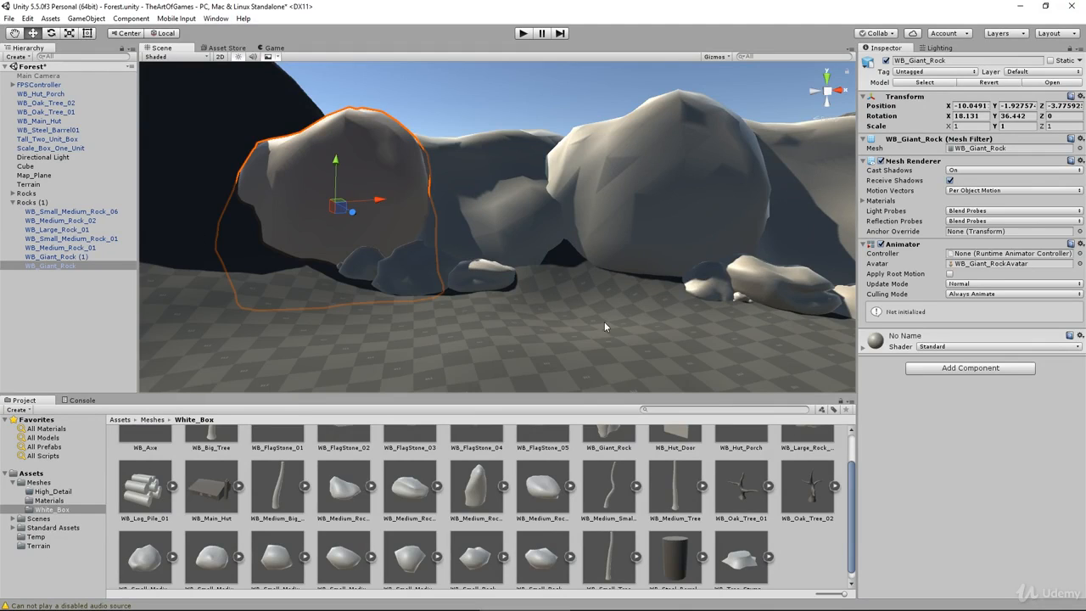
Step: Move all rocks from Rocks (1) into the Rocks group, delete the emptied Rocks (1) object and collapse the group
left_click(69, 211, "shift")
left_click_drag(68, 211, 24, 195)
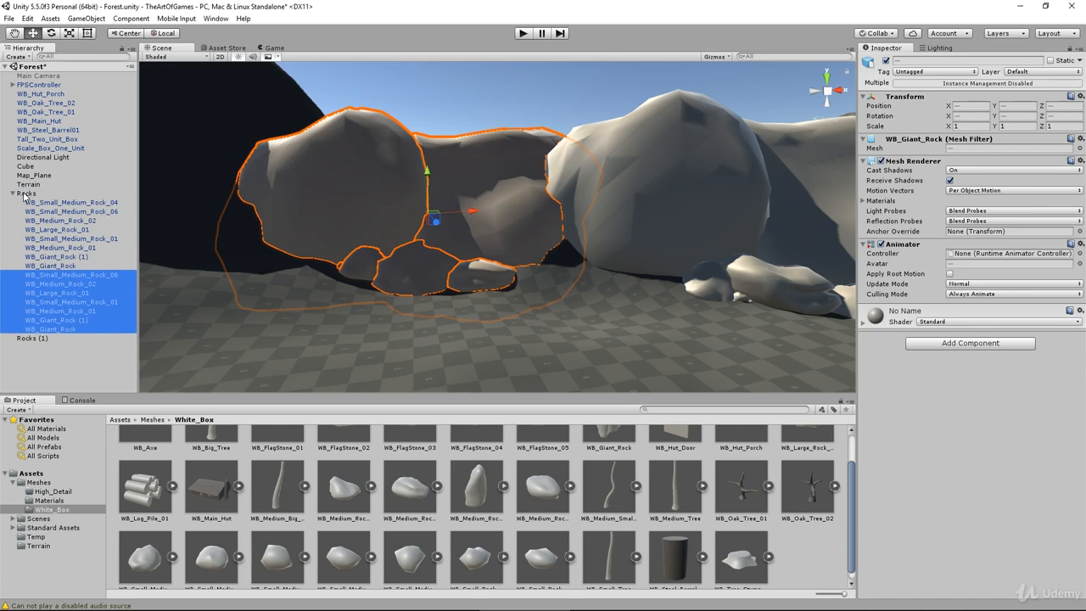
left_click(28, 339)
right_click(29, 340)
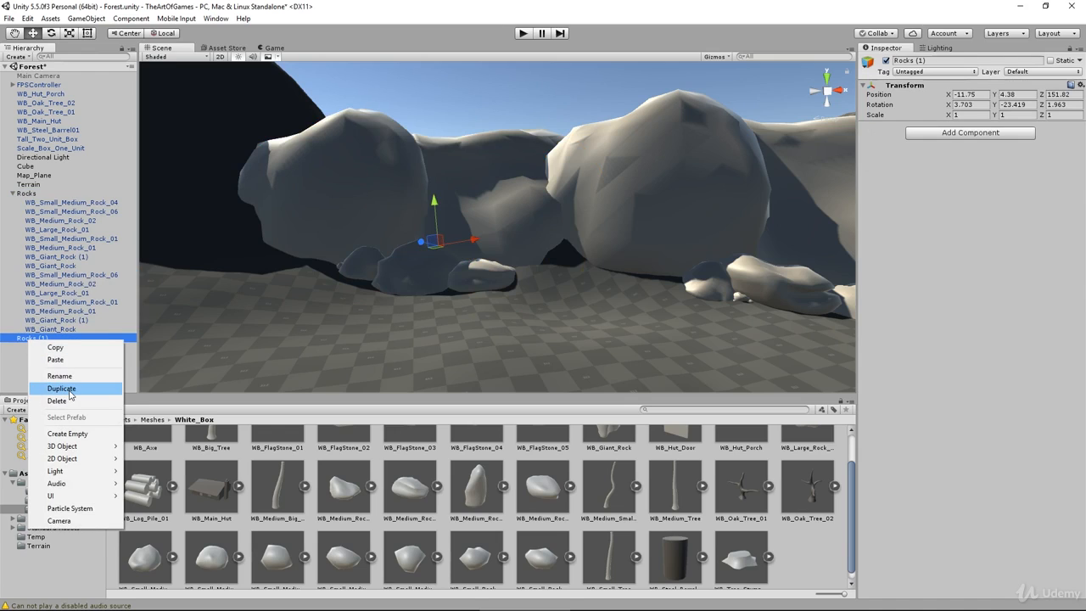
left_click(68, 400)
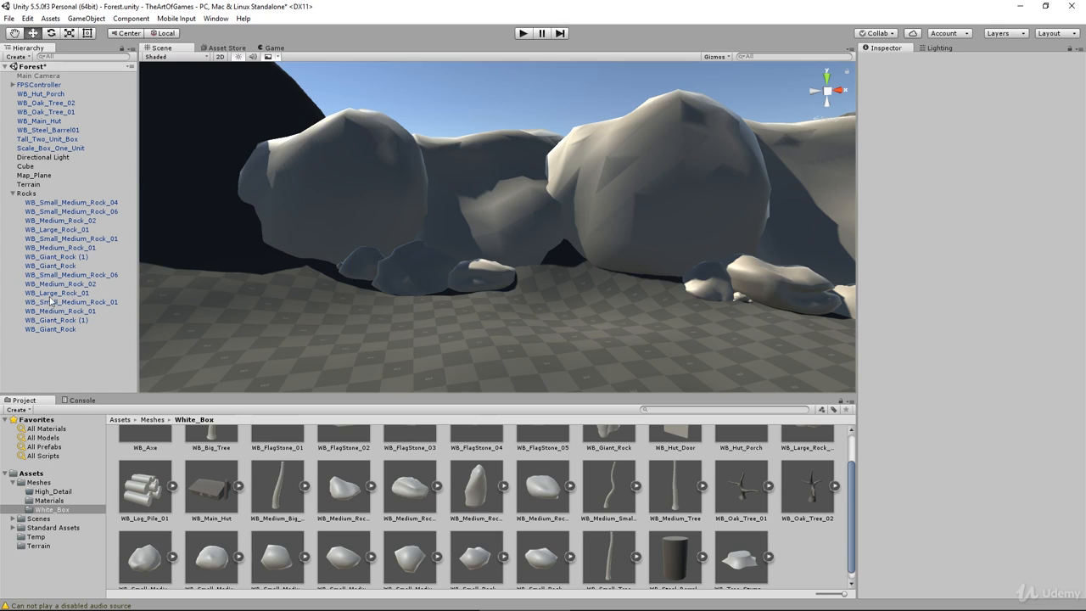
left_click(12, 194)
left_click(12, 193)
left_click(12, 194)
Step: Look over the rock clusters, the hut and the surrounding mountains from several angles
left_click_drag(316, 220, 407, 279, "alt")
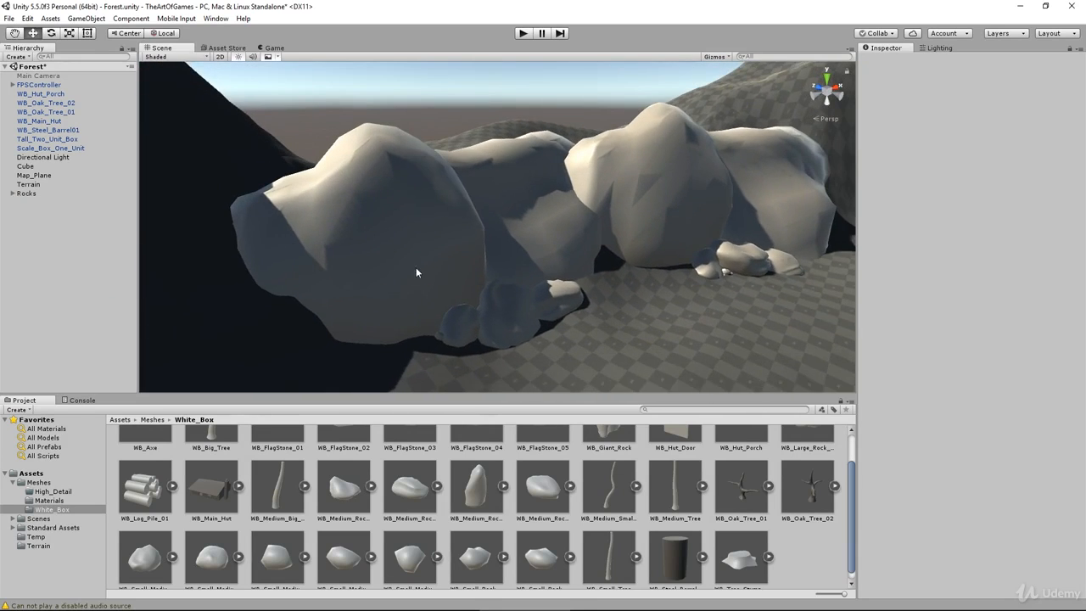
middle_click_drag(585, 246, 473, 215)
scroll(472, 227, "down", 5)
middle_click_drag(675, 220, 528, 164)
left_click_drag(557, 216, 640, 252, "alt")
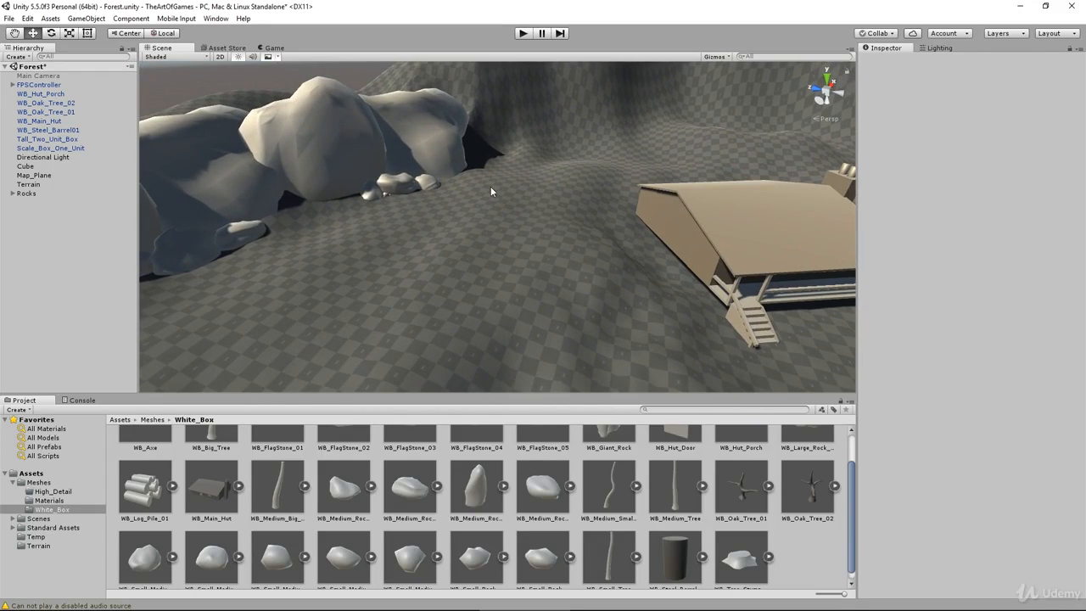
left_click_drag(529, 257, 466, 263, "alt")
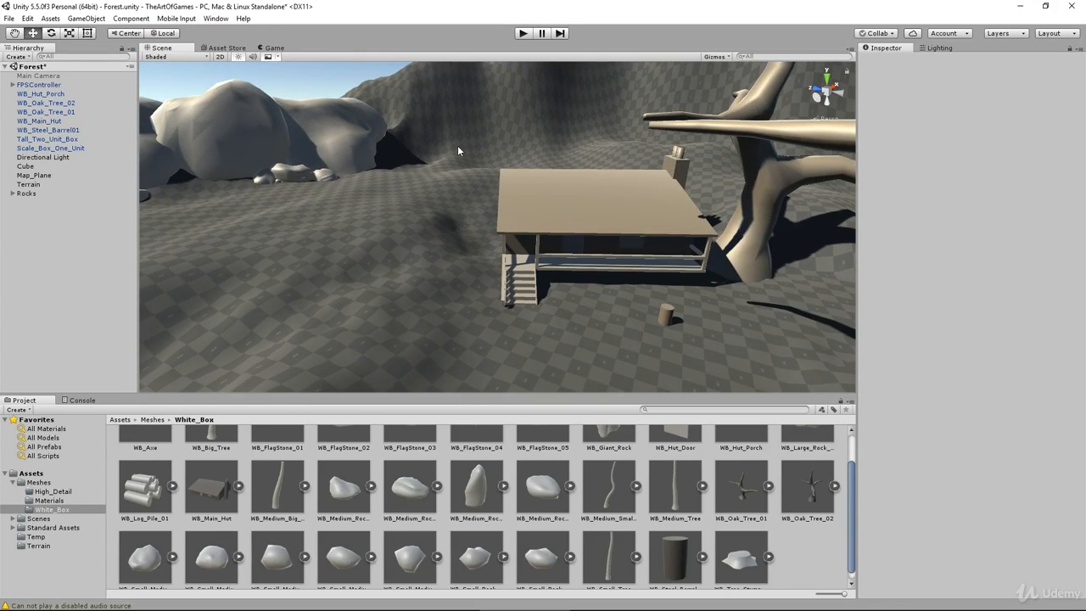
left_click_drag(400, 182, 436, 226, "alt")
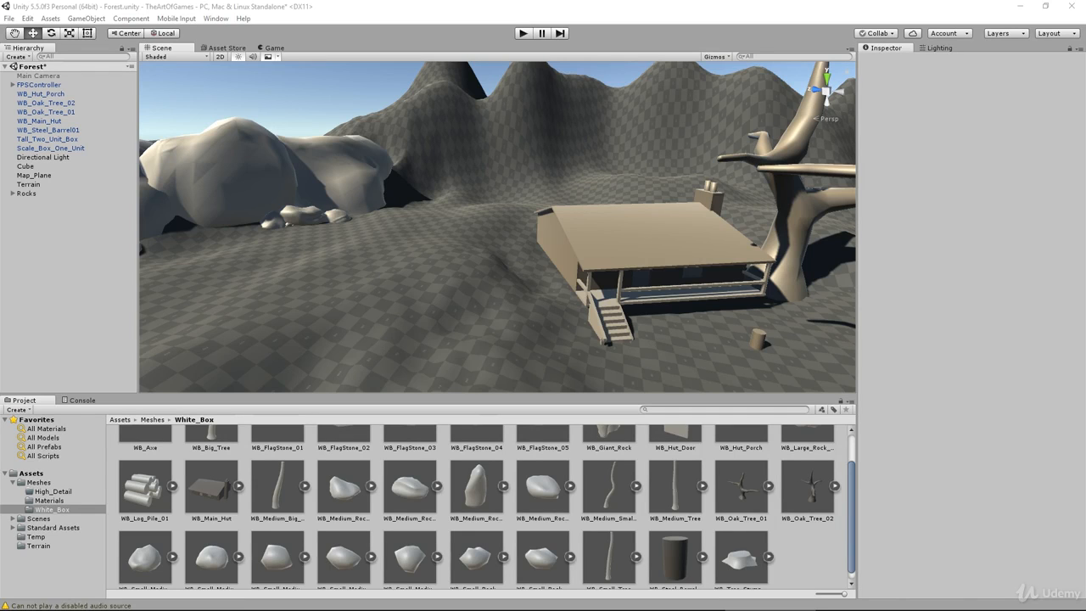
Step: Switch to Photos and view the Final_Concept.jpg concept art maximised as a reference for the scene
mouse_move(1085, 85)
left_mouse_down()
mouse_move(545, 107)
mouse_move(573, 127)
mouse_move(389, 73)
mouse_move(407, 73)
mouse_move(403, 300)
left_mouse_up()
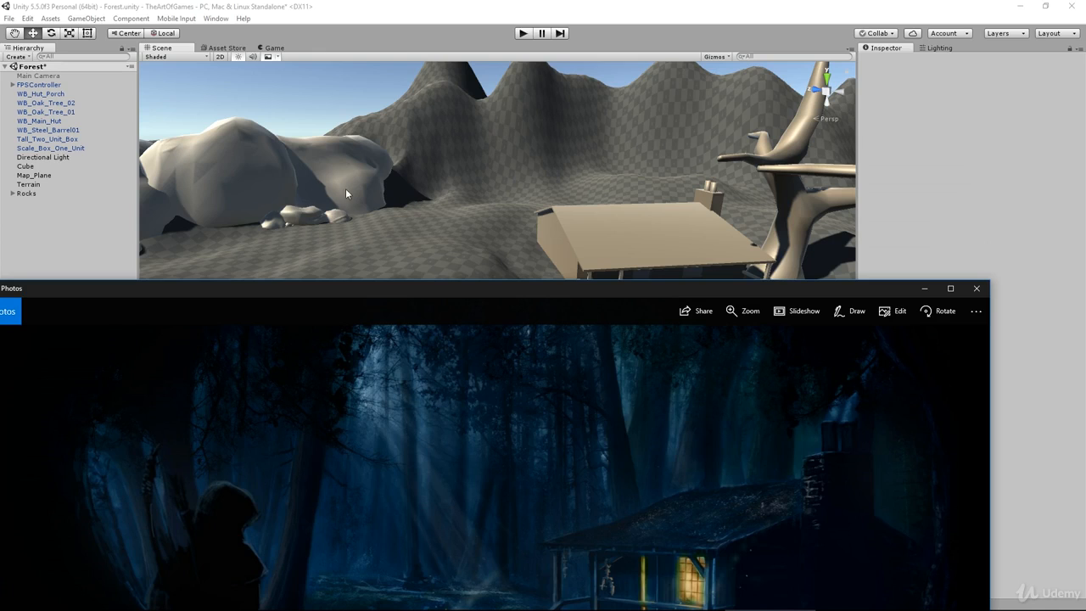
left_click_drag(378, 290, 380, 235)
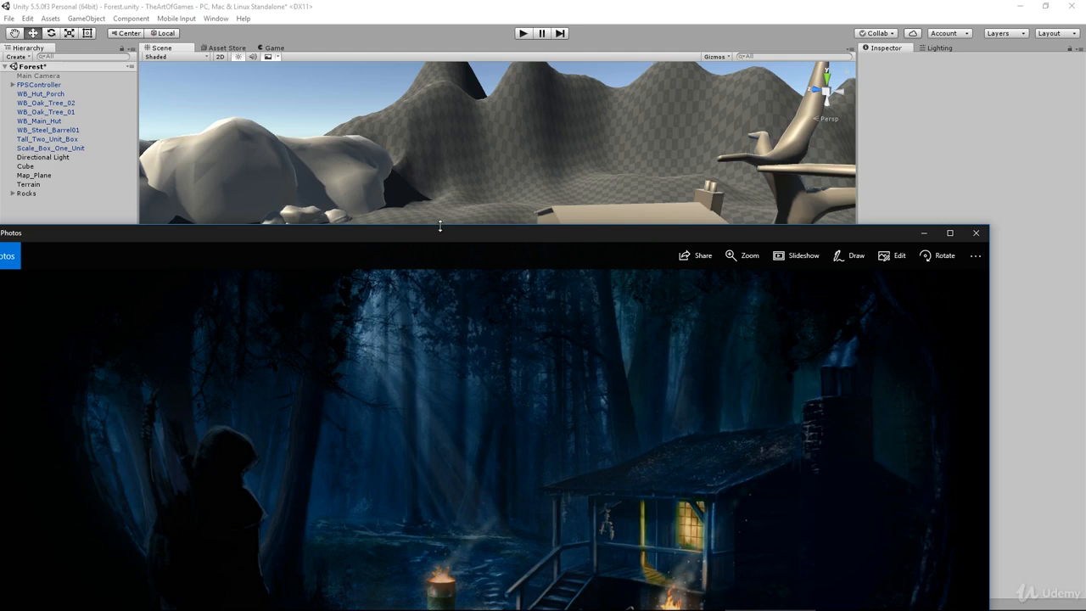
left_click_drag(440, 226, 440, 162)
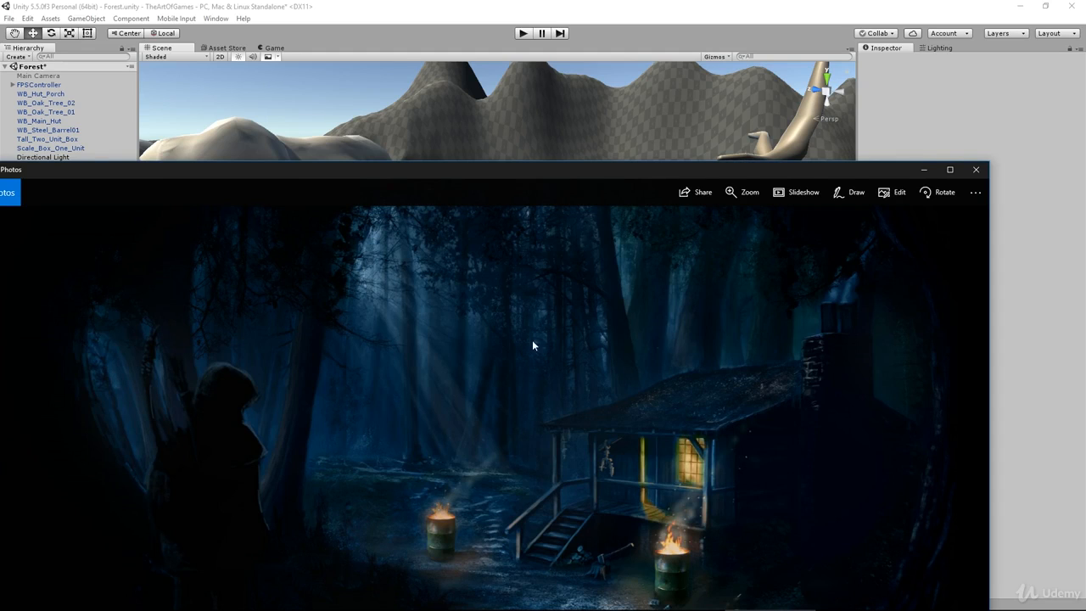
double_click(610, 170)
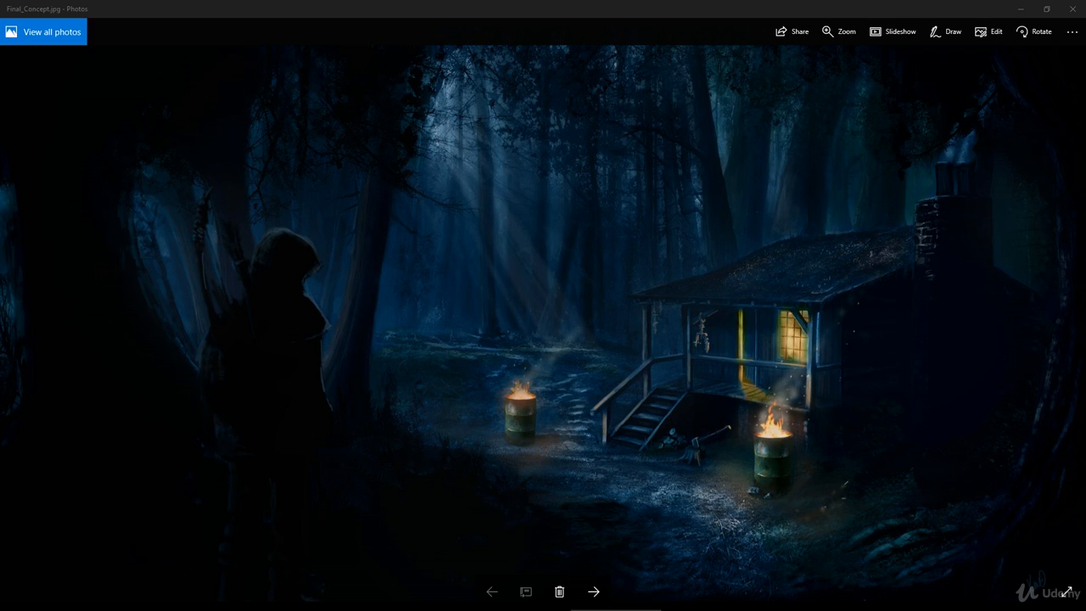